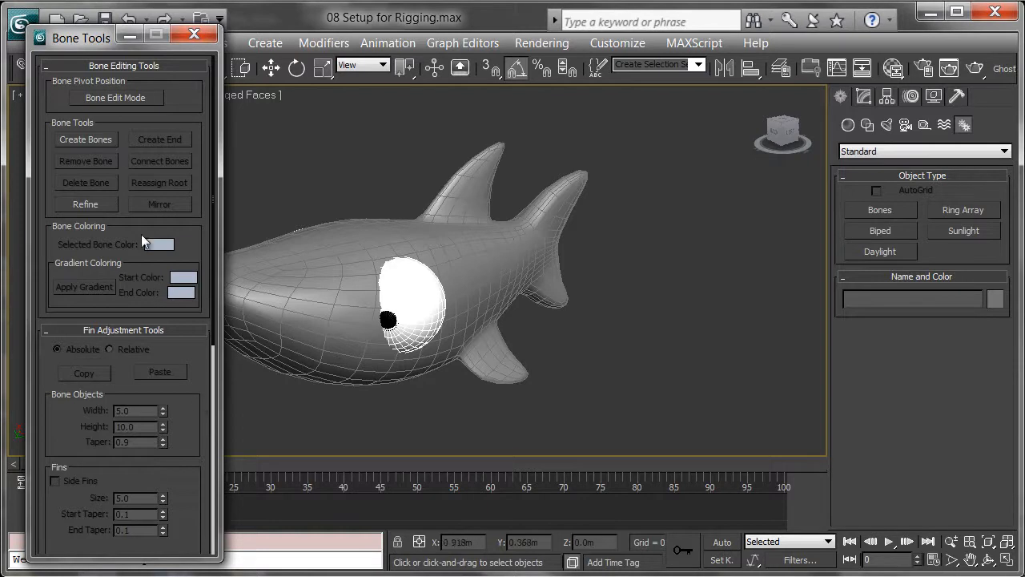
Start the Bones tool and examine its IK chain assignment, bone object and fin parameters alongside the bone tools' fin adjustment settings.
{"action": "left_click", "coordinate": [866, 213]}
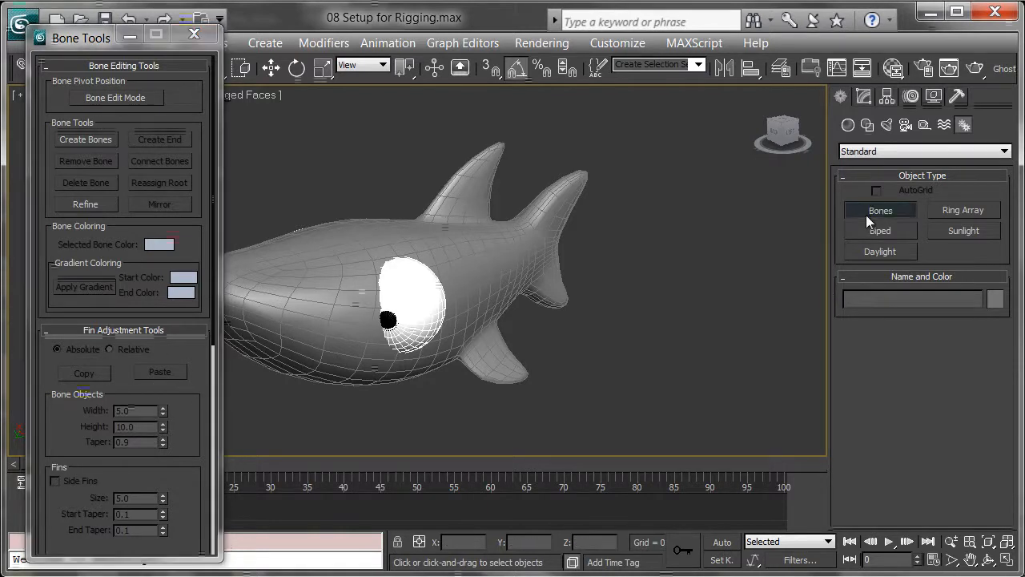
{"action": "left_click_drag", "start_coordinate": [841, 390], "coordinate": [842, 321]}
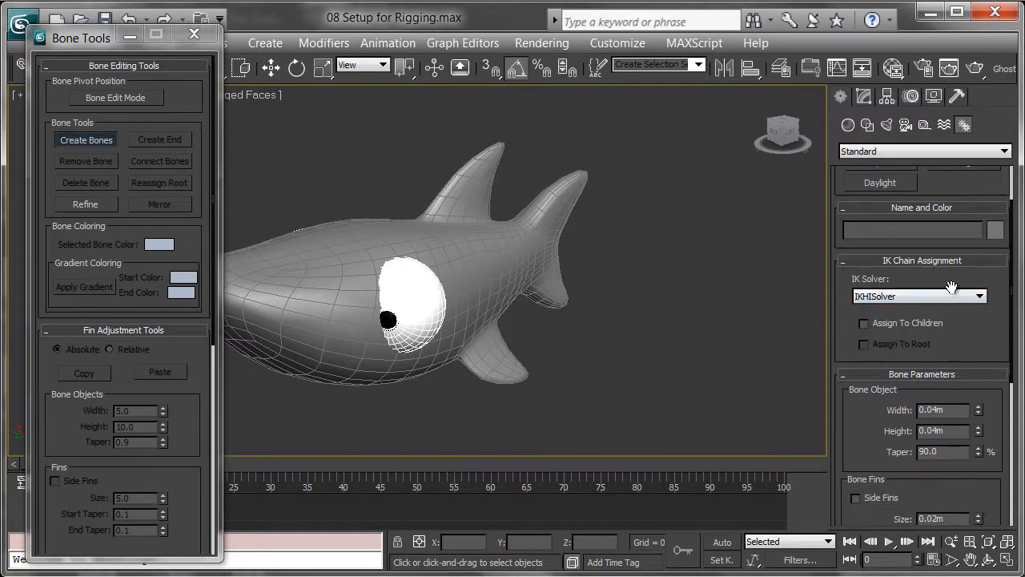
{"action": "left_click_drag", "start_coordinate": [851, 326], "coordinate": [853, 297]}
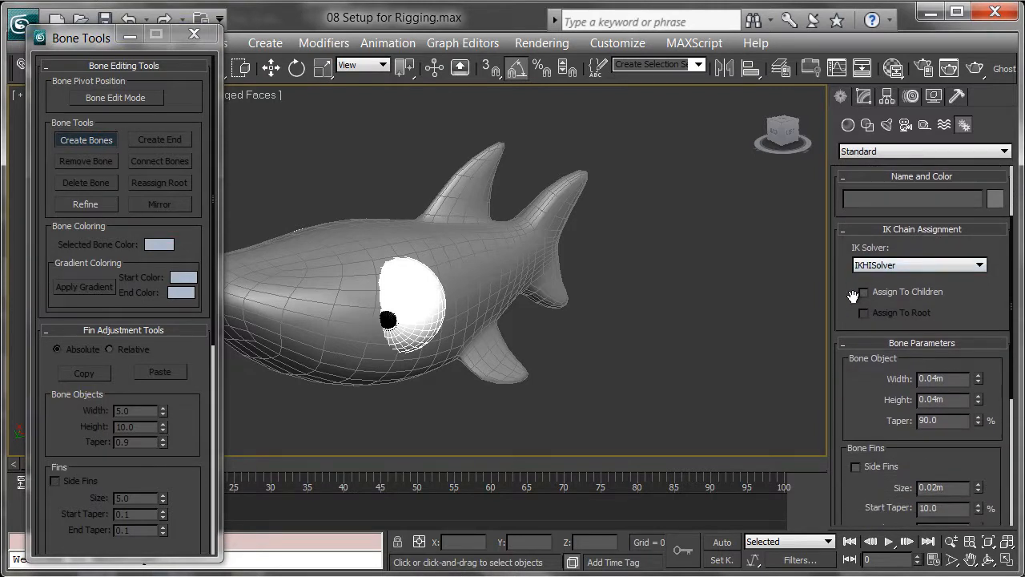
{"action": "left_click", "coordinate": [846, 229]}
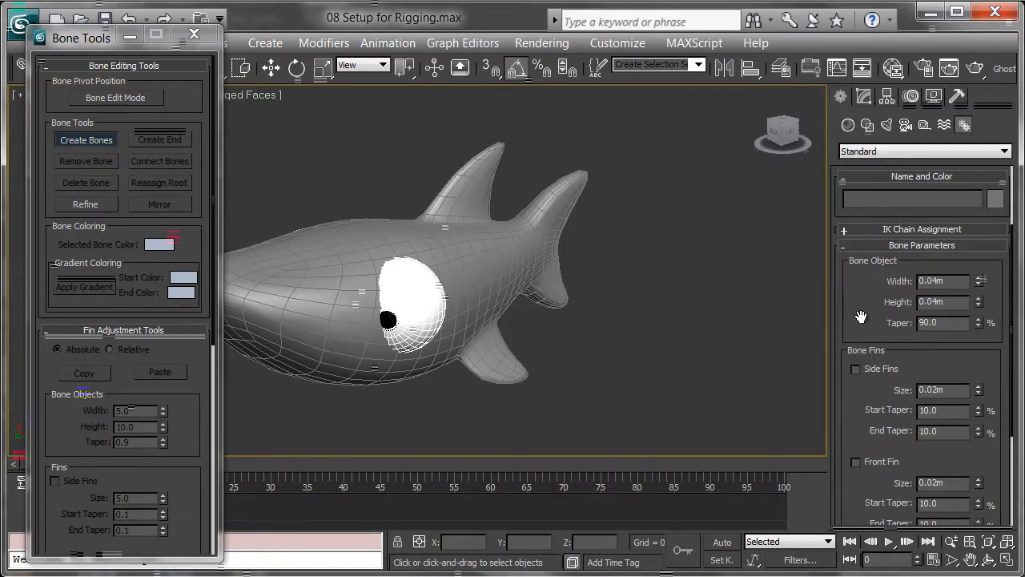
{"action": "left_click_drag", "start_coordinate": [863, 319], "coordinate": [876, 240]}
{"action": "mouse_move", "coordinate": [186, 425]}
{"action": "left_mouse_down"}
{"action": "mouse_move", "coordinate": [194, 323]}
{"action": "mouse_move", "coordinate": [188, 437]}
{"action": "left_mouse_up"}
{"action": "left_click_drag", "start_coordinate": [848, 370], "coordinate": [872, 575]}
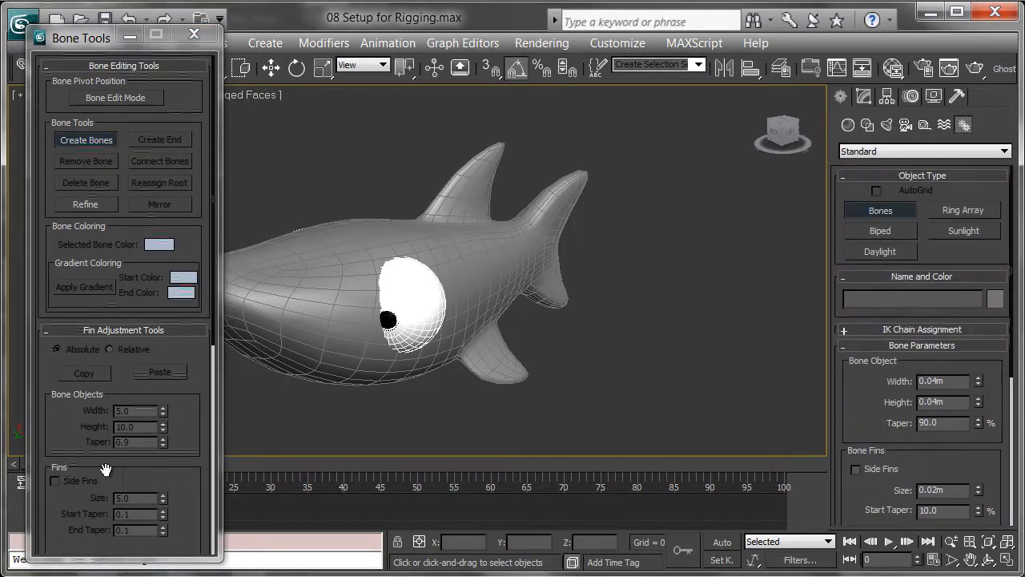
{"action": "mouse_move", "coordinate": [190, 486]}
{"action": "left_mouse_down"}
{"action": "mouse_move", "coordinate": [200, 129]}
{"action": "mouse_move", "coordinate": [201, 479]}
{"action": "left_mouse_up"}
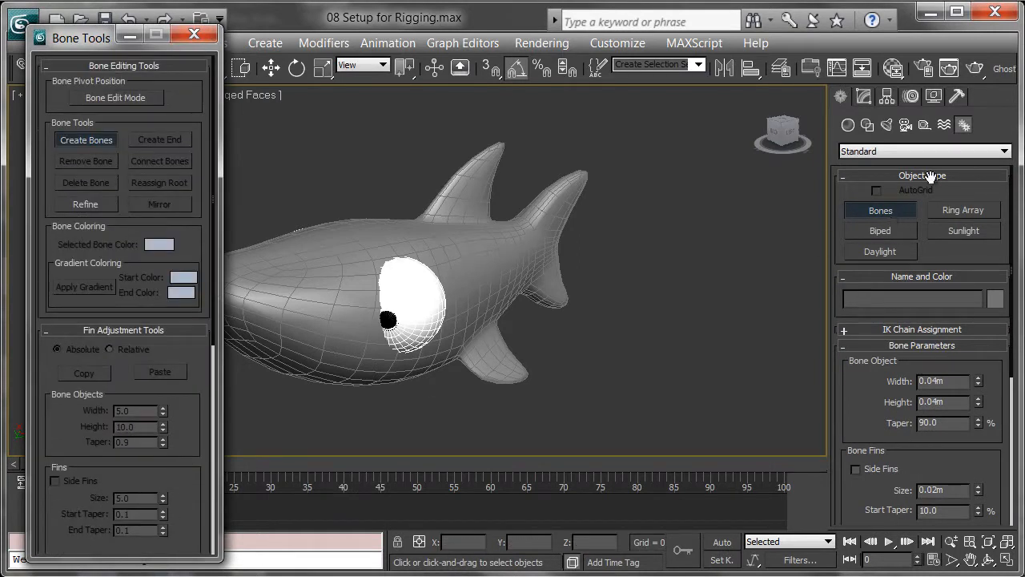
{"action": "left_click", "coordinate": [102, 141]}
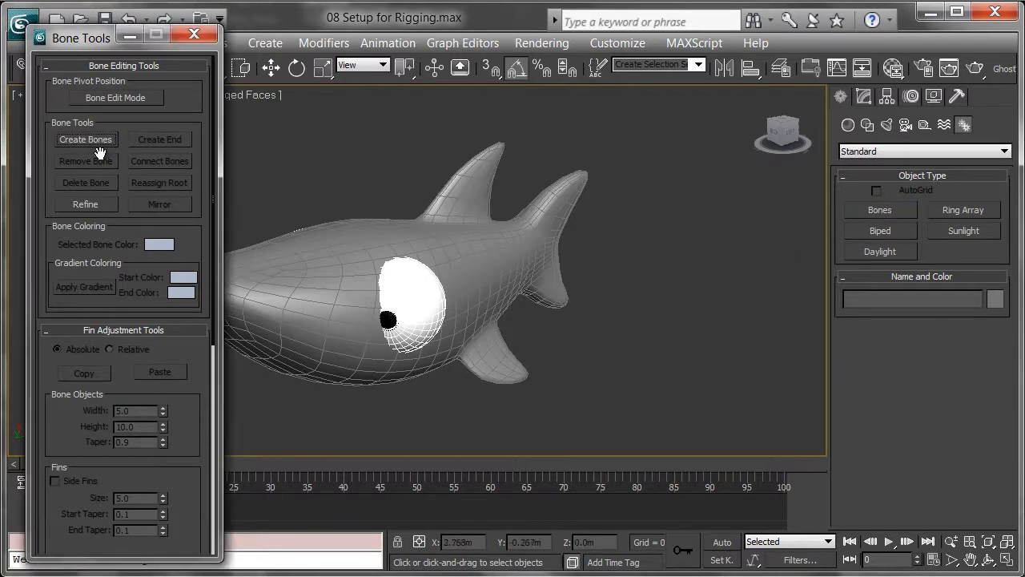
{"action": "left_click", "coordinate": [85, 141]}
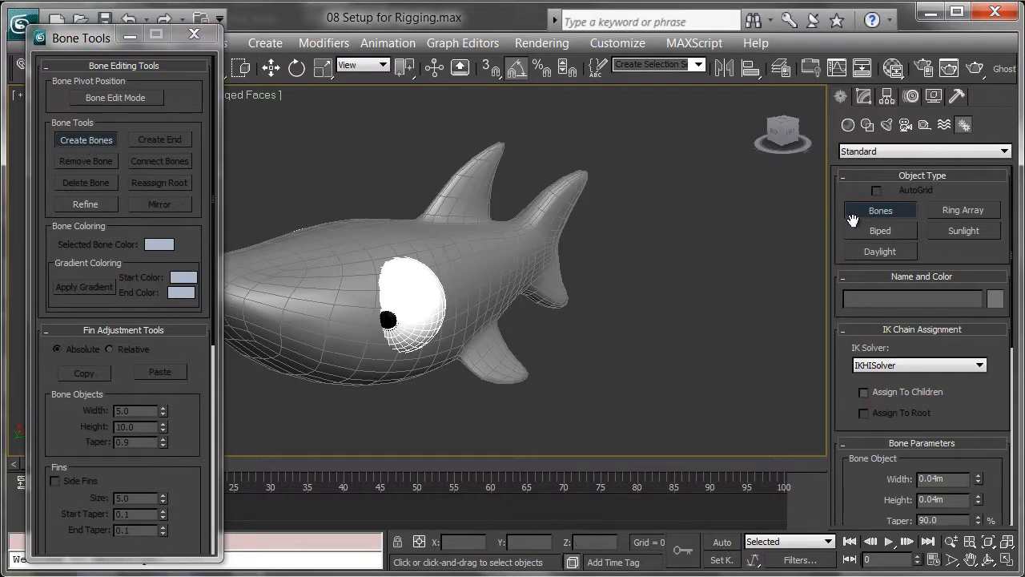
{"action": "left_click", "coordinate": [933, 212]}
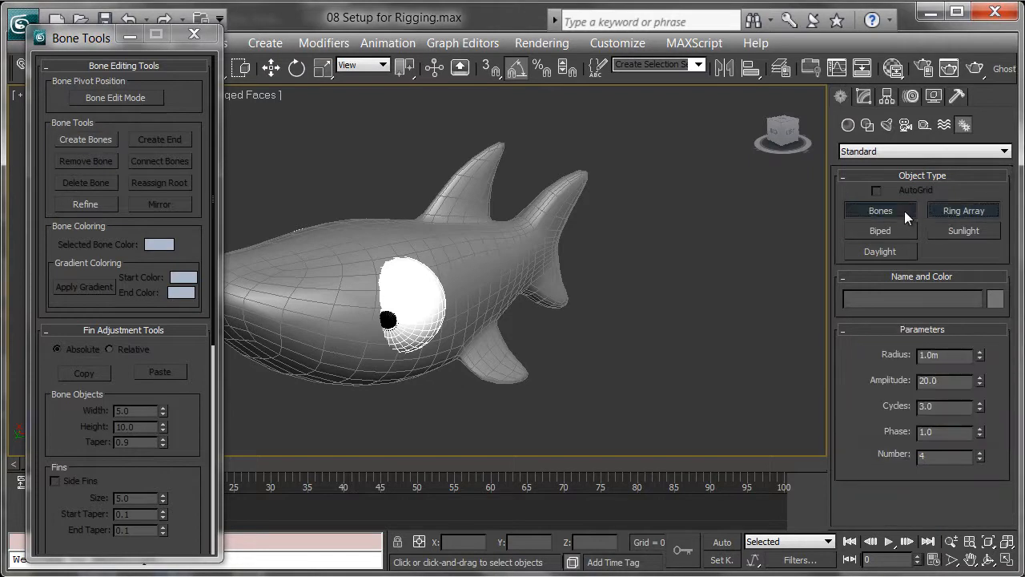
{"action": "left_click", "coordinate": [904, 211]}
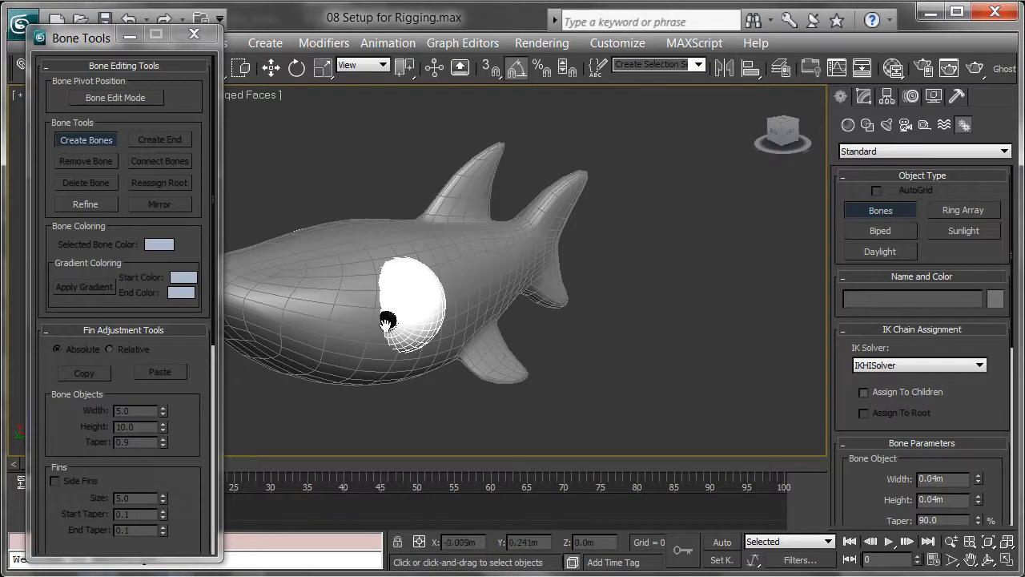
{"action": "left_click", "coordinate": [99, 141]}
Make WIP the current layer in the layer manager and close it.
{"action": "middle_click_drag", "start_coordinate": [535, 215], "coordinate": [622, 221]}
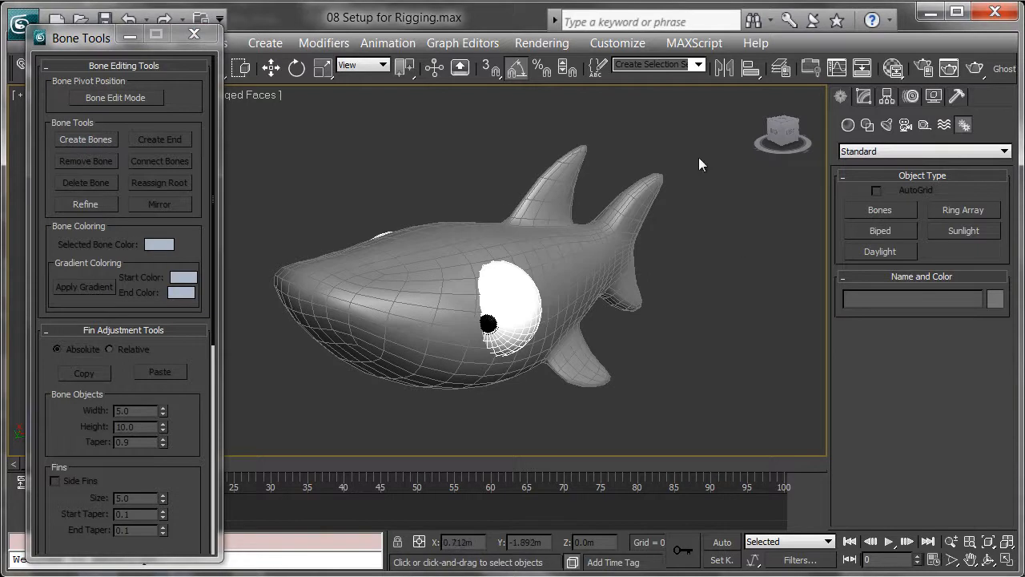
{"action": "left_click", "coordinate": [785, 71]}
{"action": "left_click_drag", "start_coordinate": [790, 93], "coordinate": [734, 113]}
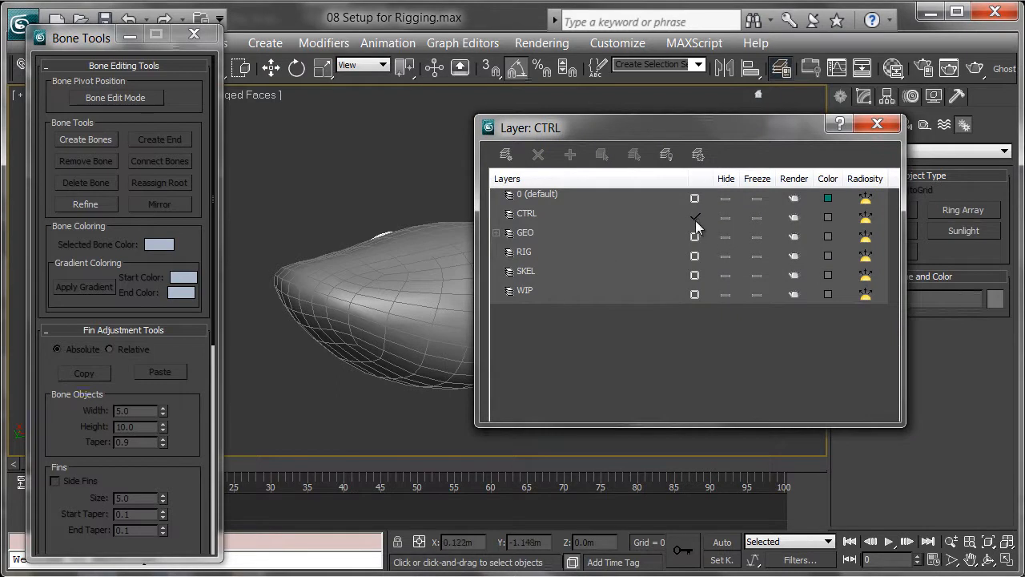
{"action": "left_click", "coordinate": [694, 296]}
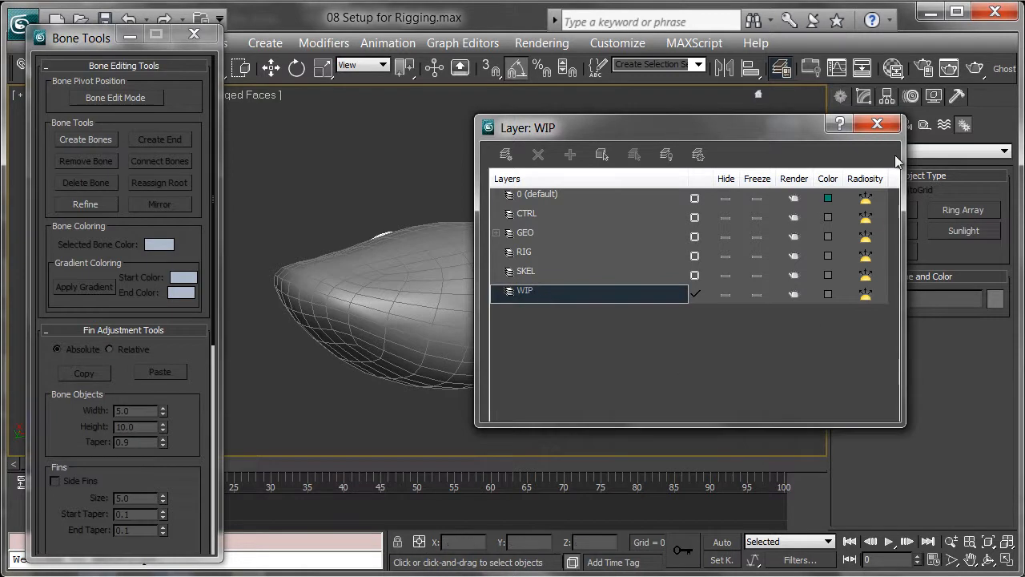
{"action": "left_click", "coordinate": [881, 123]}
Switch the viewport to the Left view in wireframe display with the whole fish framed.
{"action": "middle_click_drag", "start_coordinate": [618, 249], "coordinate": [667, 262]}
{"action": "key", "text": "l"}
{"action": "scroll", "coordinate": [665, 259], "scroll_direction": "up", "scroll_amount": 4}
{"action": "key", "text": "F3"}
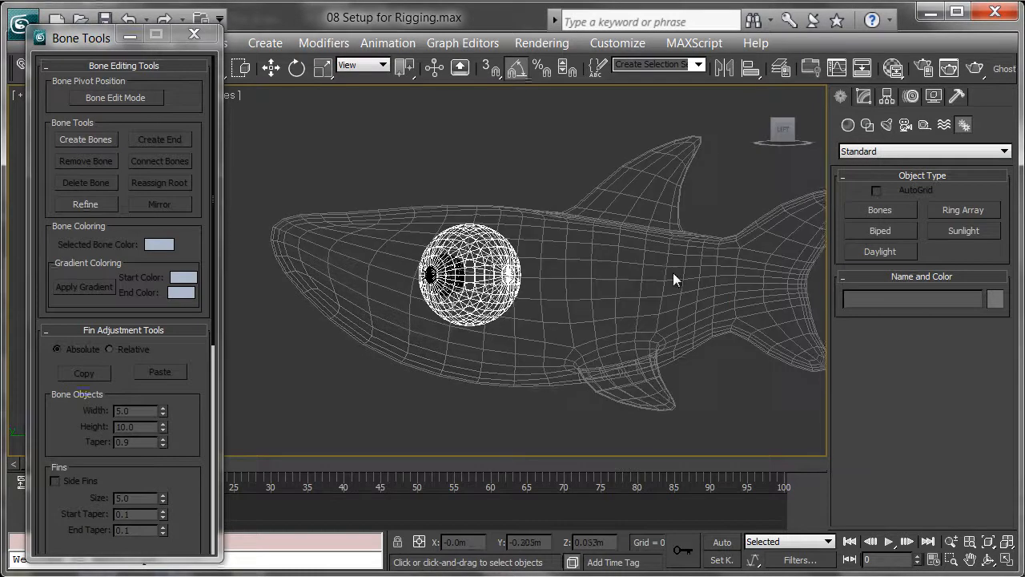
{"action": "scroll", "coordinate": [665, 262], "scroll_direction": "down", "scroll_amount": 4}
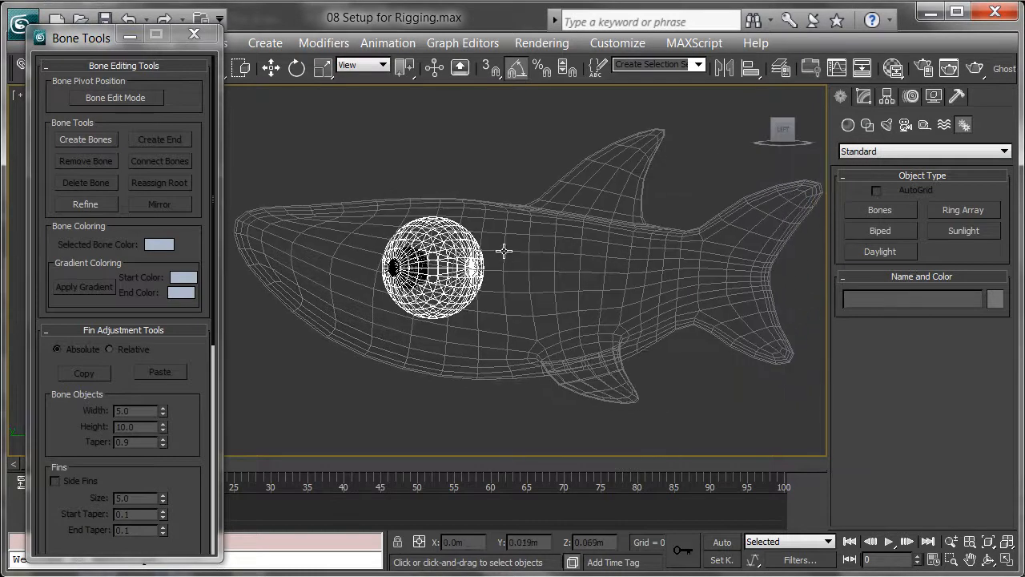
{"action": "middle_click_drag", "start_coordinate": [505, 166], "coordinate": [506, 141]}
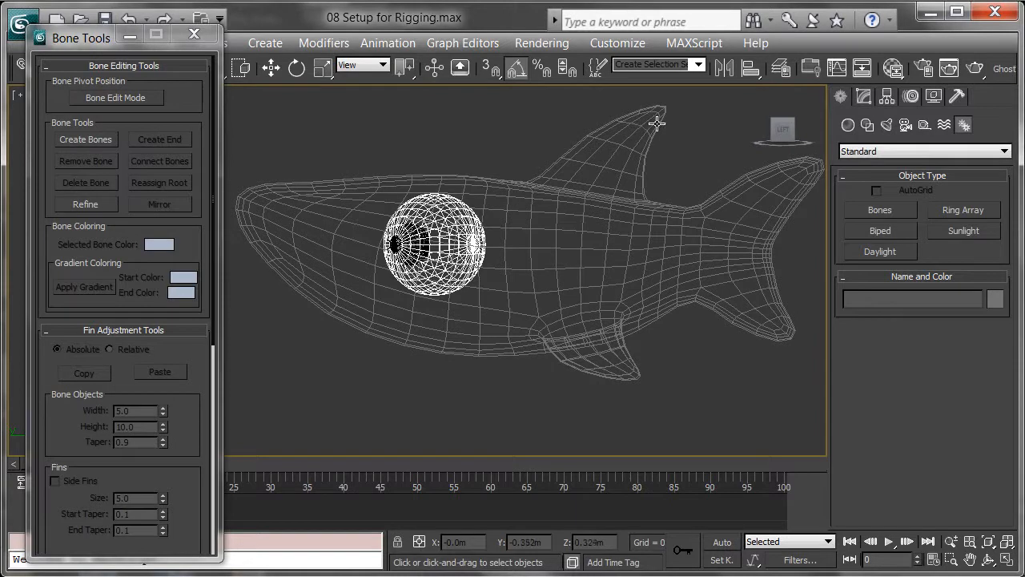
Hide the four eye objects in the GEO layer, leaving only CH_snark_body_GEO shown, and close the layer manager.
{"action": "scroll", "coordinate": [637, 200], "scroll_direction": "up", "scroll_amount": 2}
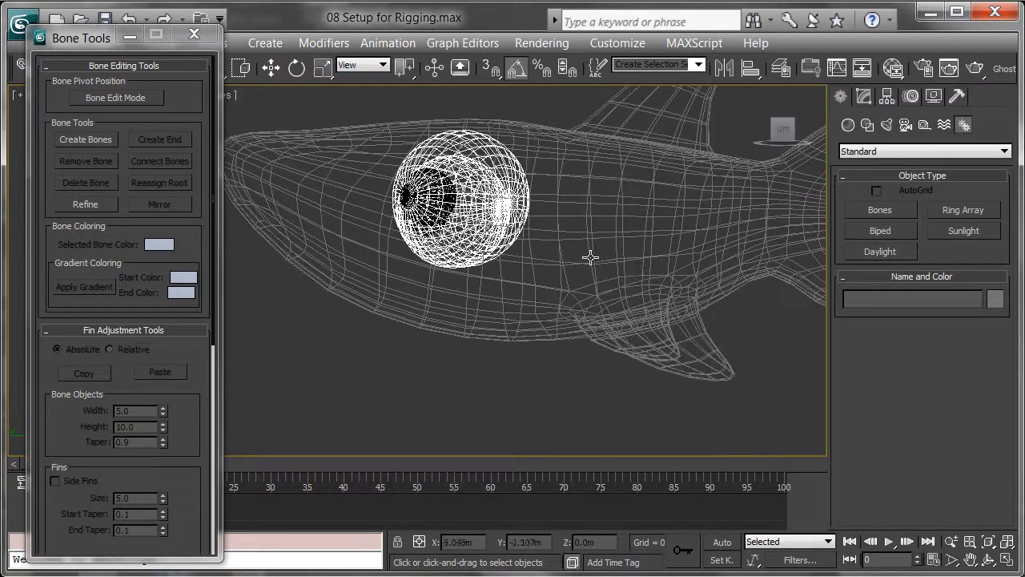
{"action": "middle_click_drag", "start_coordinate": [590, 256], "coordinate": [665, 222], "text": "alt"}
{"action": "middle_click_drag", "start_coordinate": [610, 301], "coordinate": [555, 350], "text": "alt"}
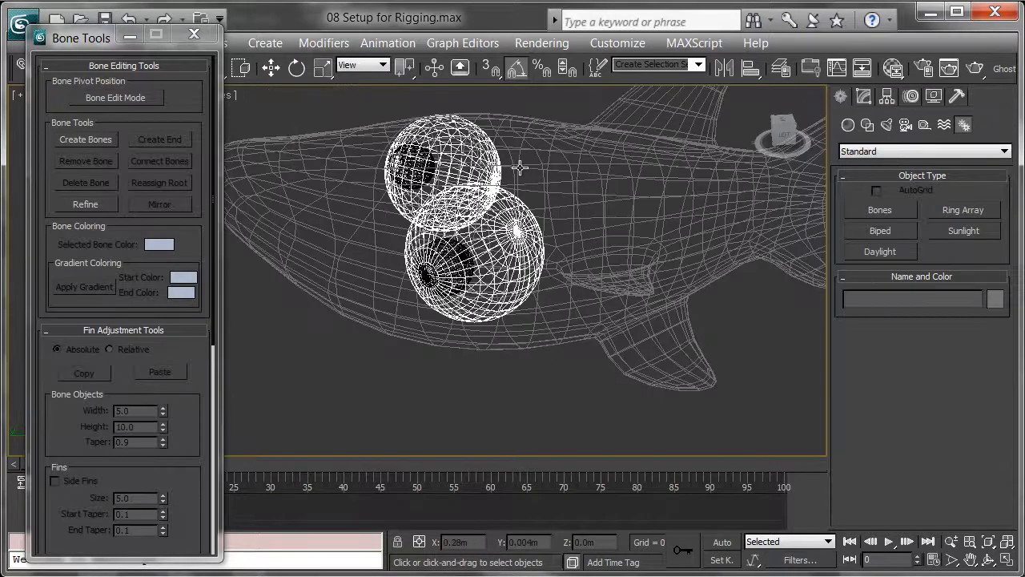
{"action": "left_click", "coordinate": [781, 69]}
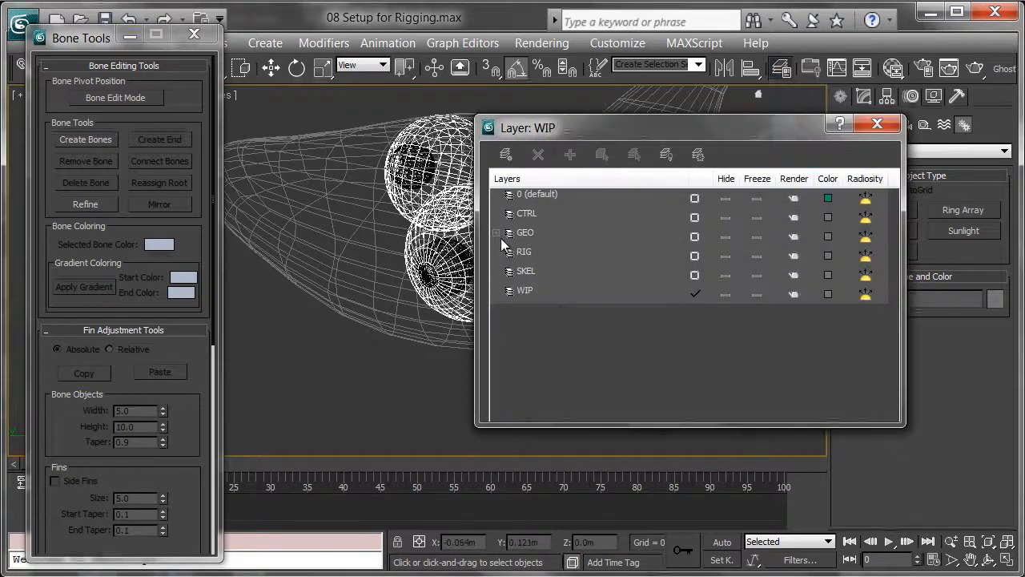
{"action": "left_click", "coordinate": [496, 233]}
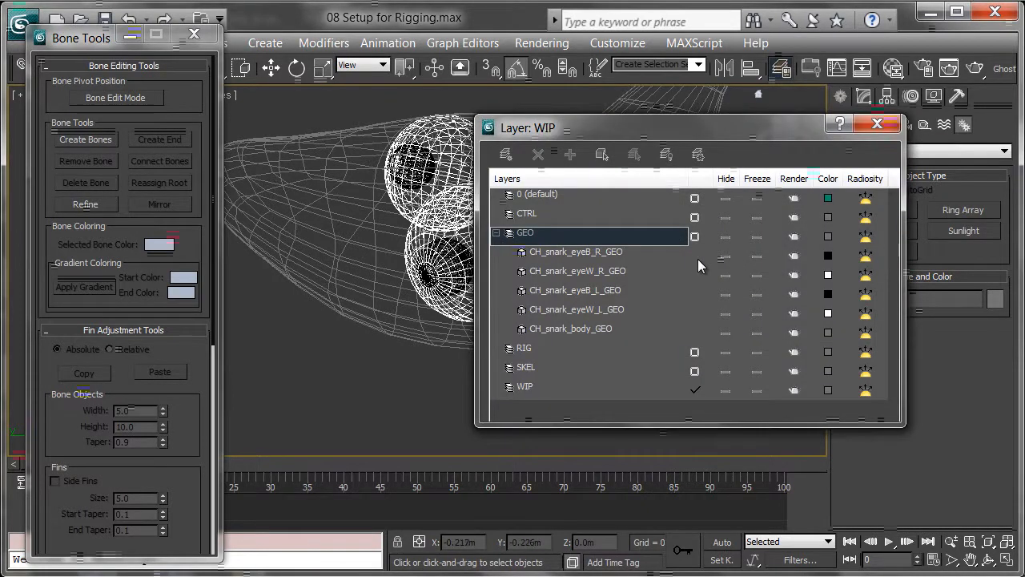
{"action": "left_click", "coordinate": [725, 255]}
{"action": "left_click", "coordinate": [726, 275]}
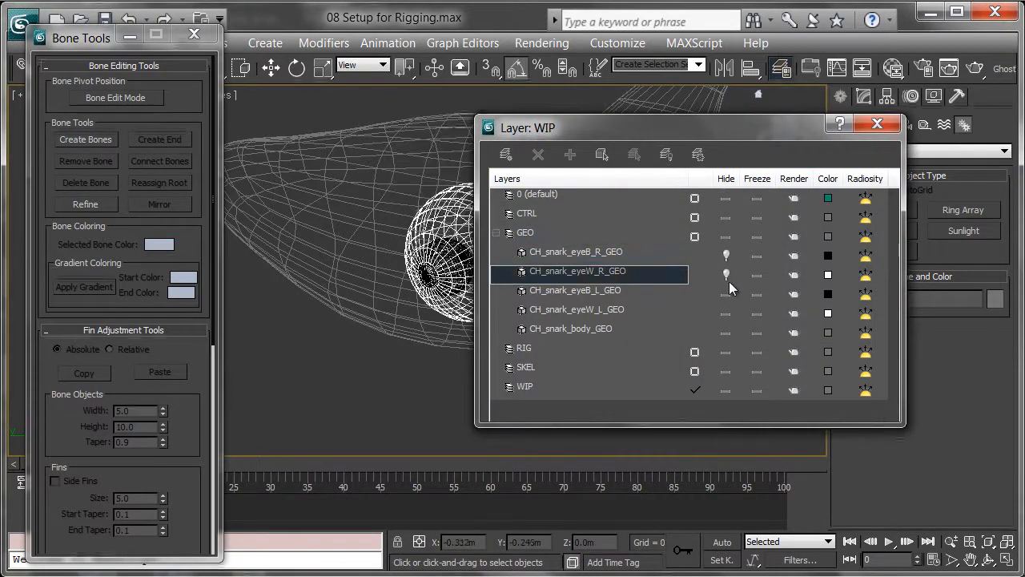
{"action": "left_click", "coordinate": [727, 293]}
{"action": "left_click", "coordinate": [727, 313]}
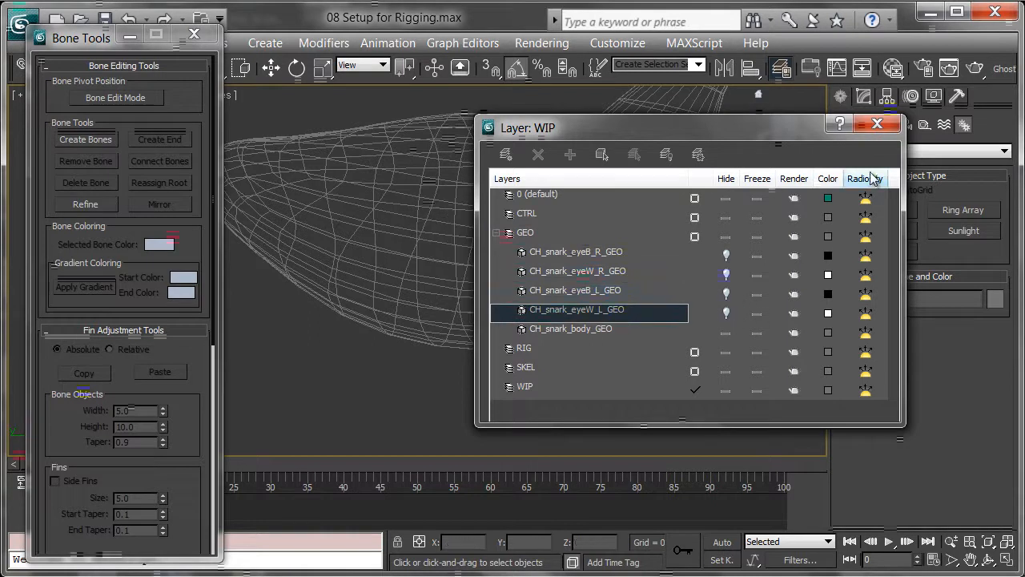
{"action": "left_click", "coordinate": [497, 233]}
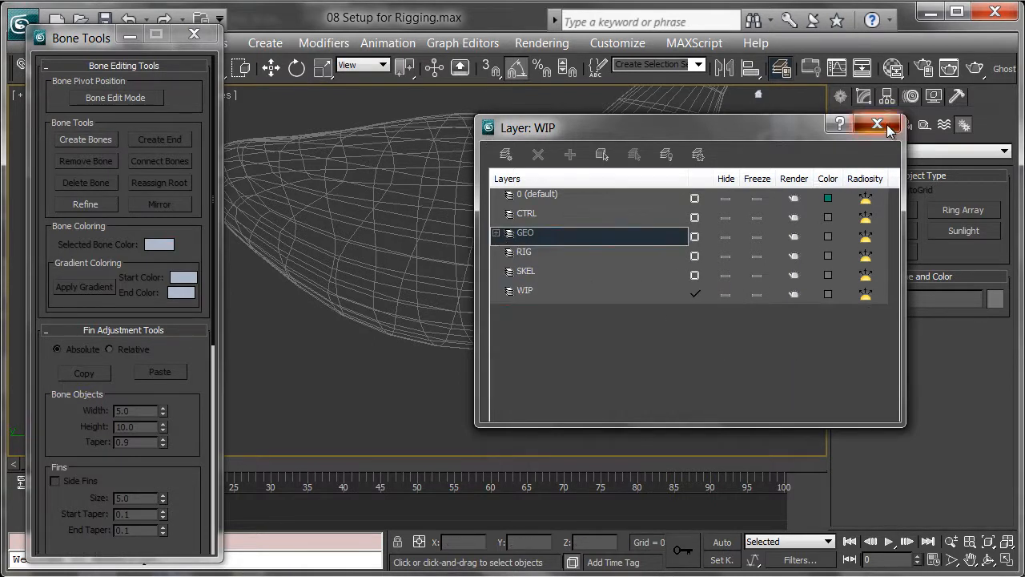
{"action": "left_click", "coordinate": [877, 124]}
In the Left view, create a head bone from the middle of the body to the nose tip and end the chain.
{"action": "middle_click_drag", "start_coordinate": [677, 277], "coordinate": [673, 258]}
{"action": "scroll", "coordinate": [673, 258], "scroll_direction": "down", "scroll_amount": 5}
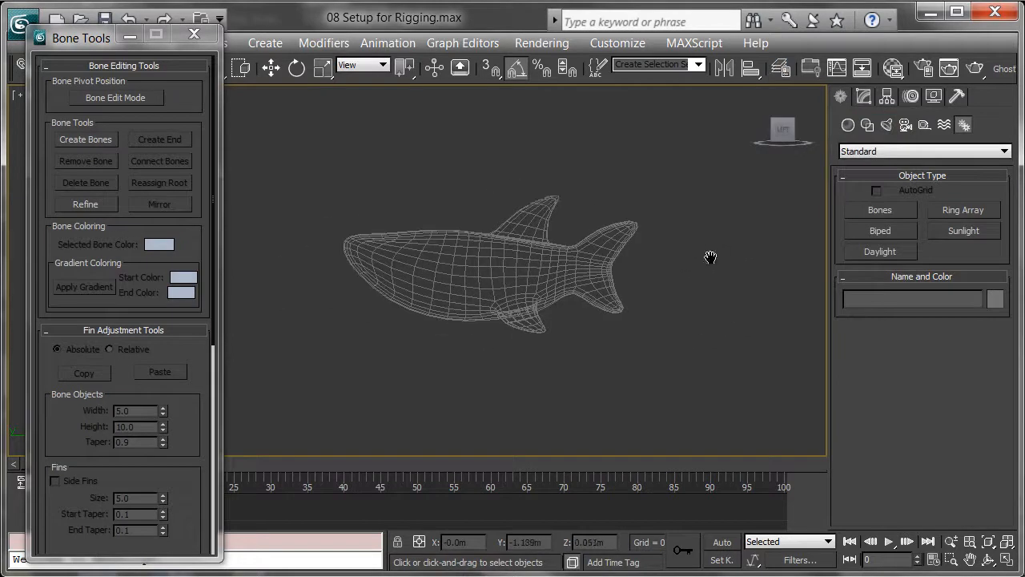
{"action": "scroll", "coordinate": [678, 242], "scroll_direction": "up", "scroll_amount": 5}
{"action": "scroll", "coordinate": [697, 259], "scroll_direction": "down", "scroll_amount": 3}
{"action": "middle_click_drag", "start_coordinate": [749, 286], "coordinate": [714, 281]}
{"action": "scroll", "coordinate": [709, 288], "scroll_direction": "down", "scroll_amount": 2}
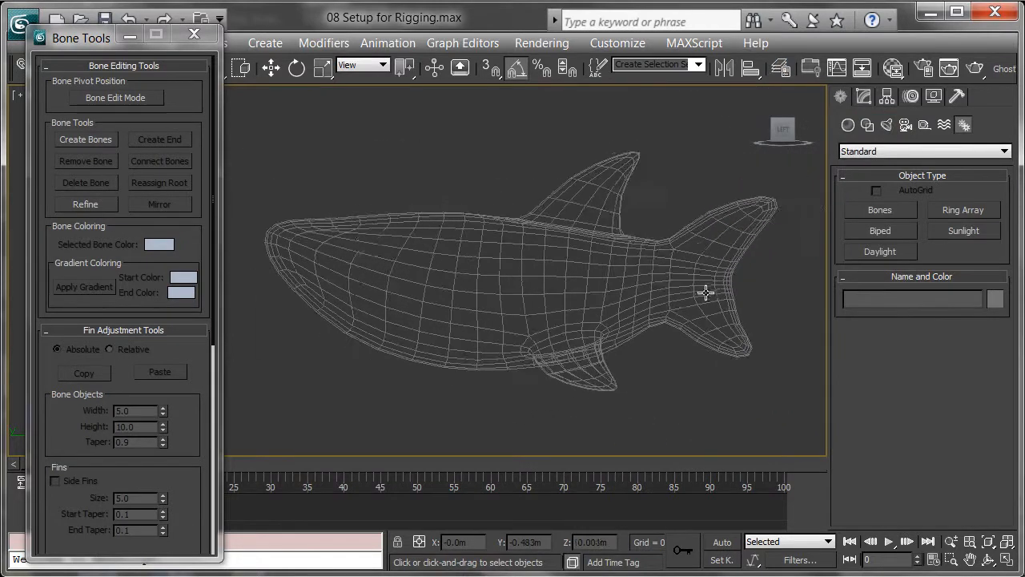
{"action": "left_click", "coordinate": [96, 139]}
{"action": "middle_click_drag", "start_coordinate": [513, 345], "coordinate": [523, 312]}
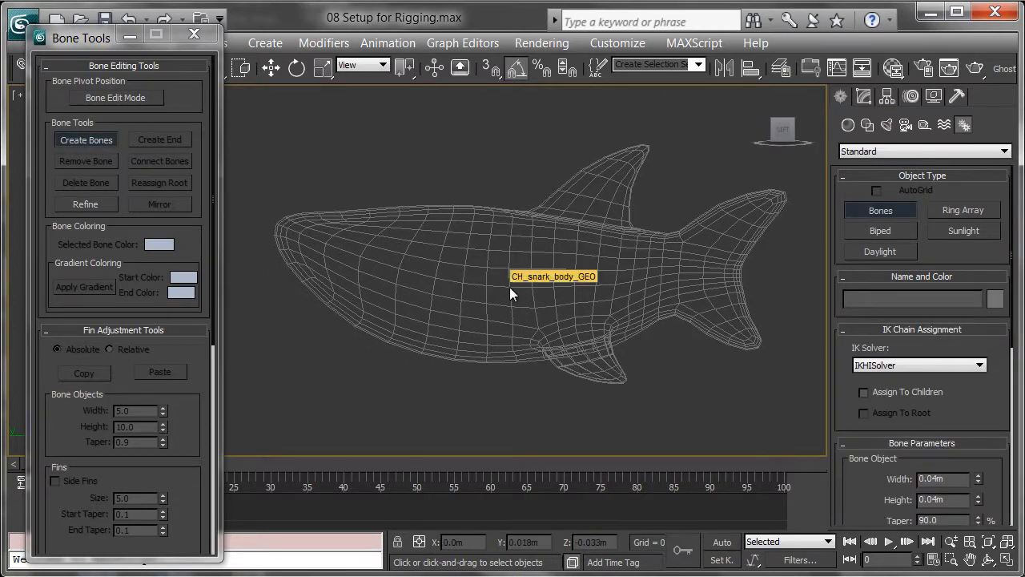
{"action": "left_click", "coordinate": [510, 284]}
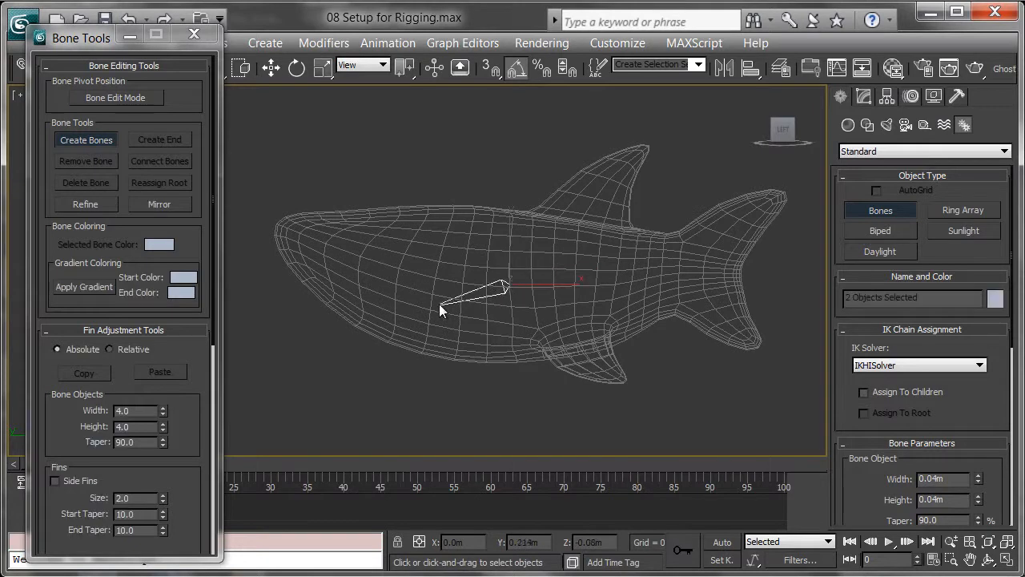
{"action": "left_click", "coordinate": [275, 229]}
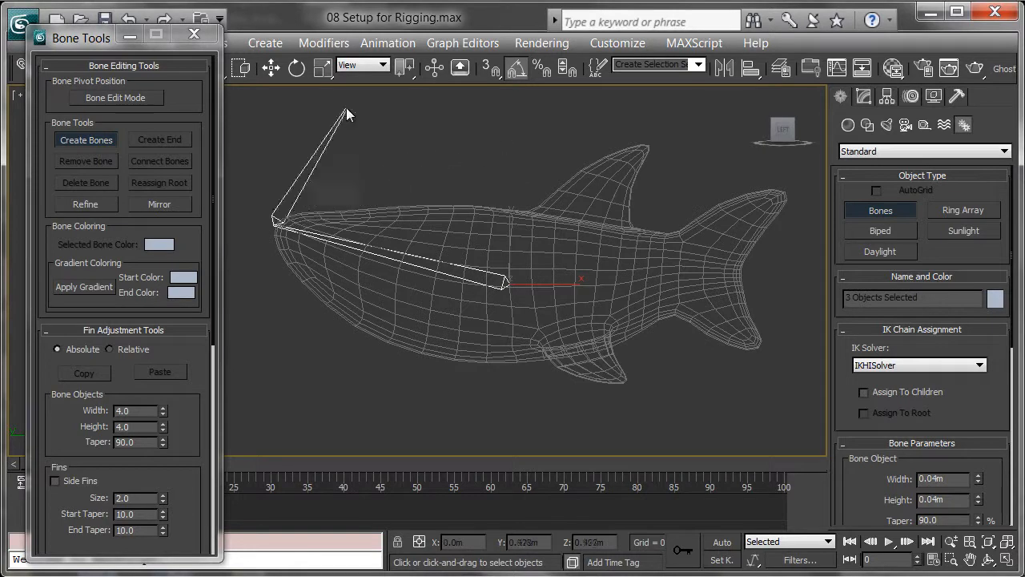
{"action": "right_click", "coordinate": [335, 209]}
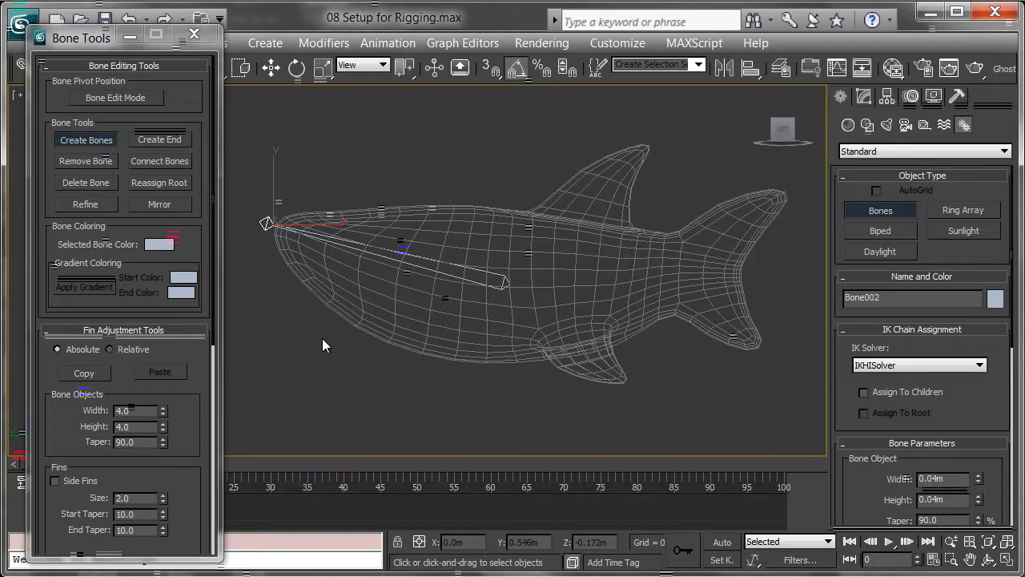
{"action": "right_click", "coordinate": [303, 361]}
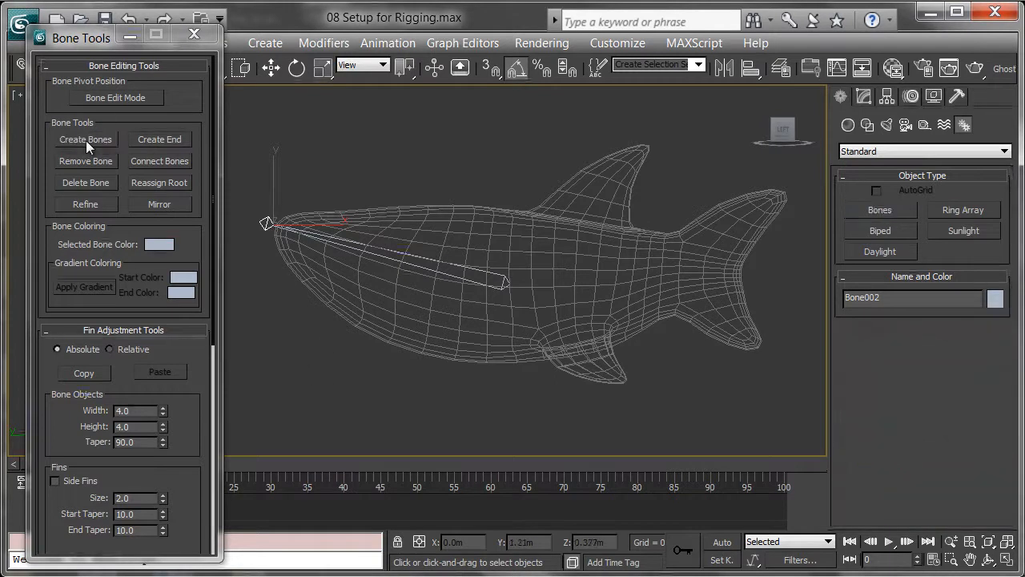
Test-rotate the head bone about its base, cancel the rotation and clear the selection.
{"action": "left_click", "coordinate": [498, 285]}
{"action": "key", "text": "e"}
{"action": "left_click_drag", "start_coordinate": [532, 239], "coordinate": [533, 271]}
{"action": "right_click", "coordinate": [533, 271]}
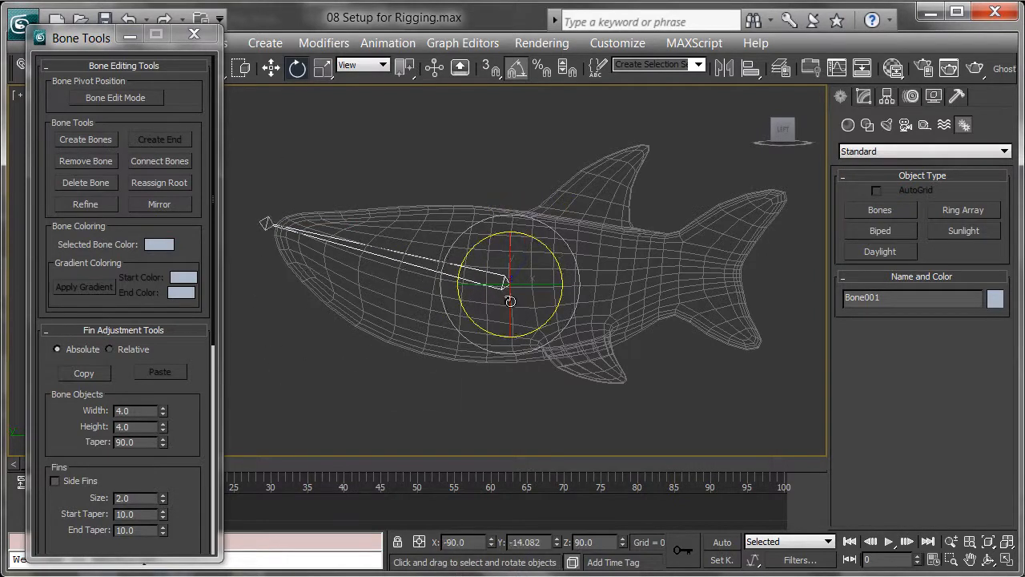
{"action": "left_click", "coordinate": [653, 373]}
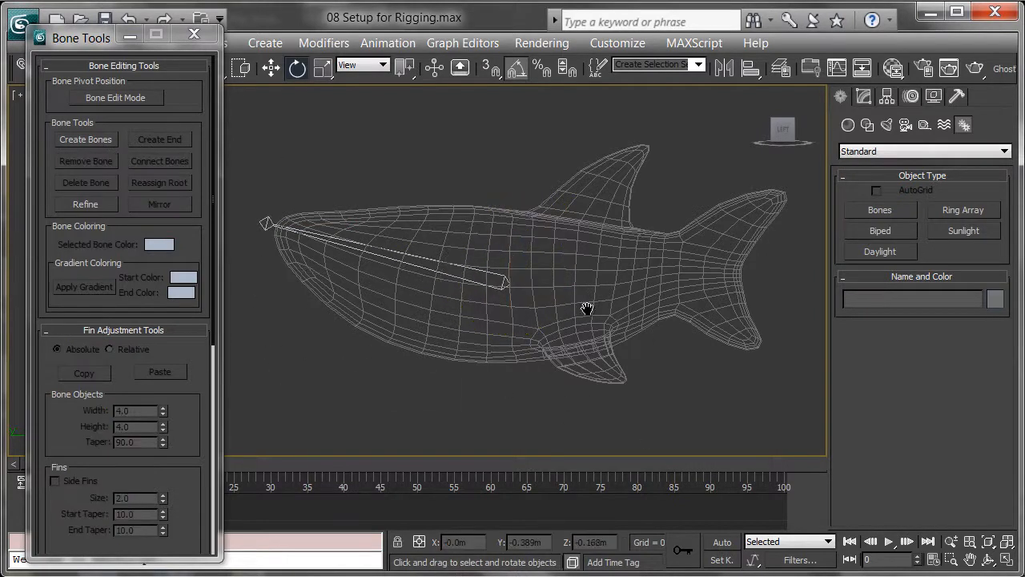
Hide the GEO layer so only the head bone shows, and close the layer manager.
{"action": "scroll", "coordinate": [601, 312], "scroll_direction": "up", "scroll_amount": 5}
{"action": "middle_click_drag", "start_coordinate": [586, 327], "coordinate": [522, 342]}
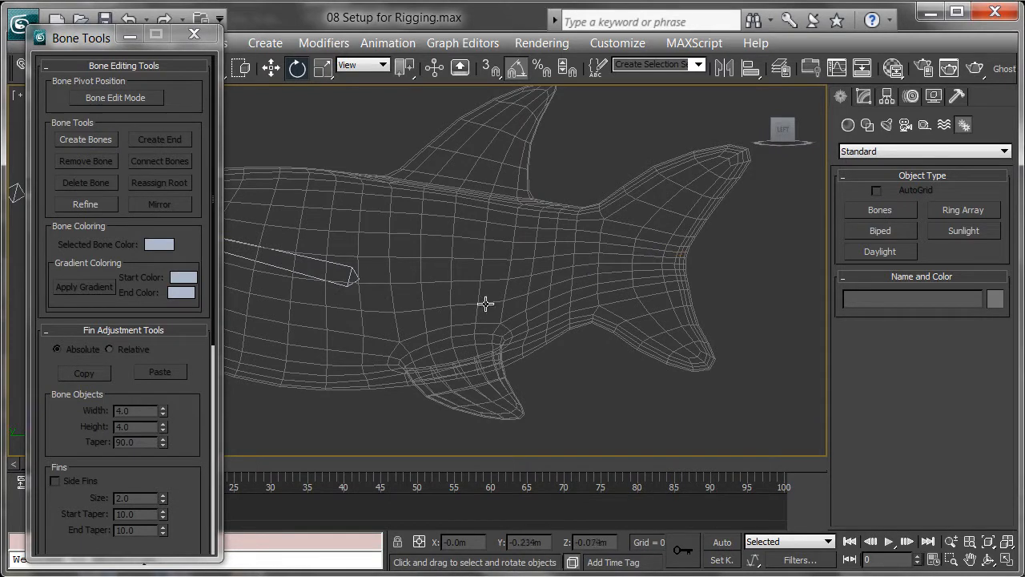
{"action": "middle_click_drag", "start_coordinate": [476, 274], "coordinate": [547, 280]}
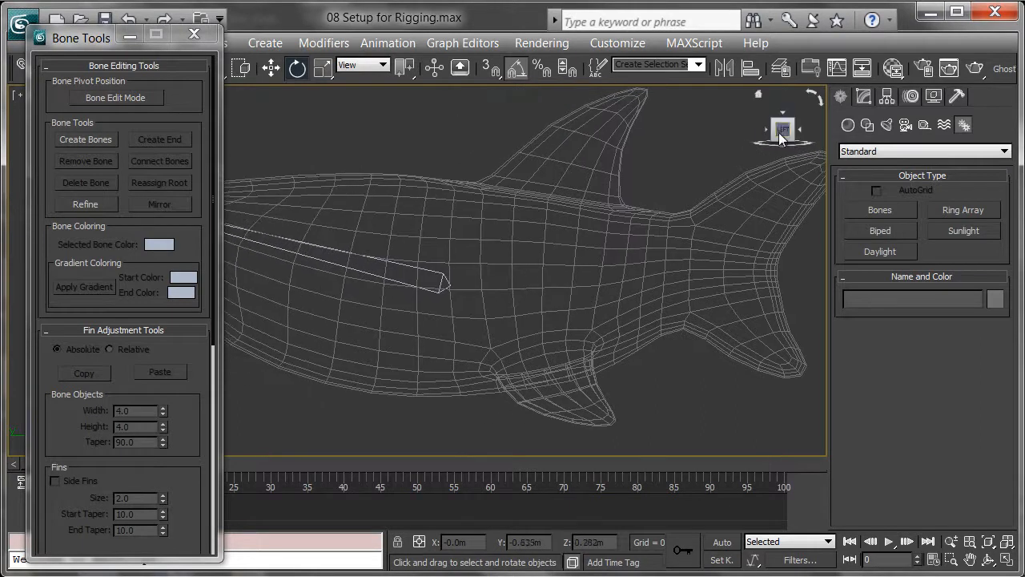
{"action": "left_click", "coordinate": [783, 69]}
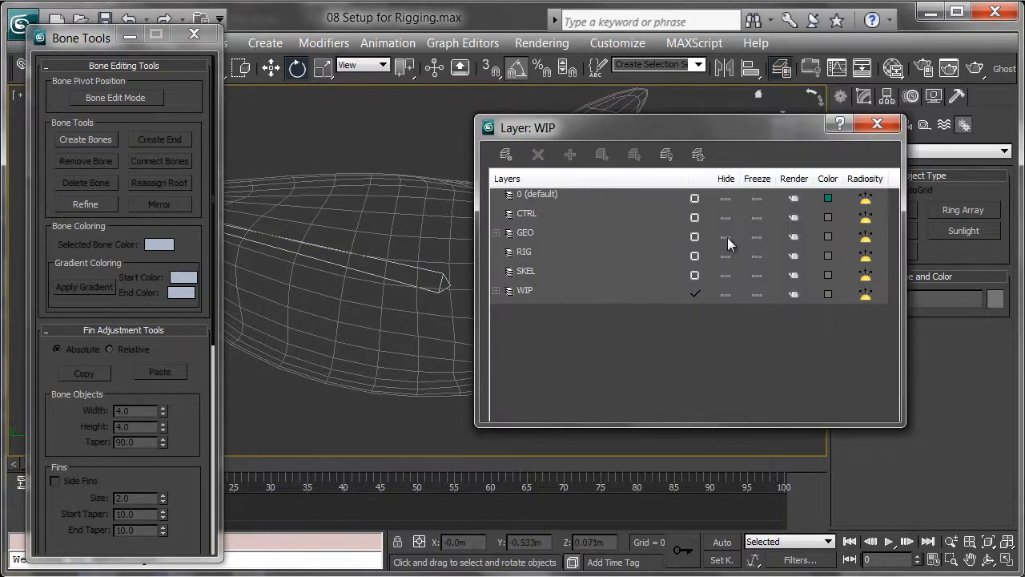
{"action": "left_click", "coordinate": [724, 237]}
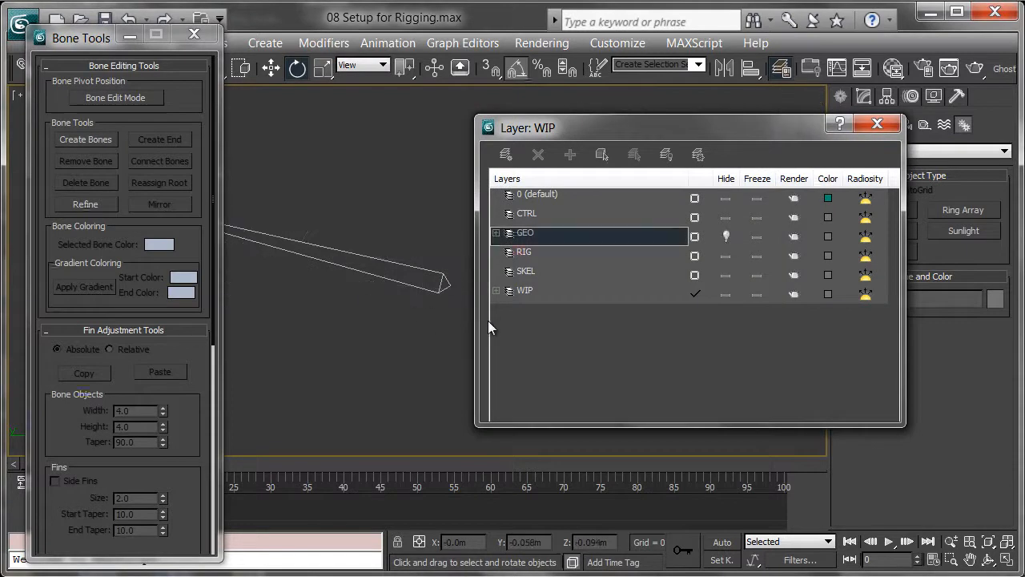
{"action": "middle_click_drag", "start_coordinate": [394, 278], "coordinate": [412, 281]}
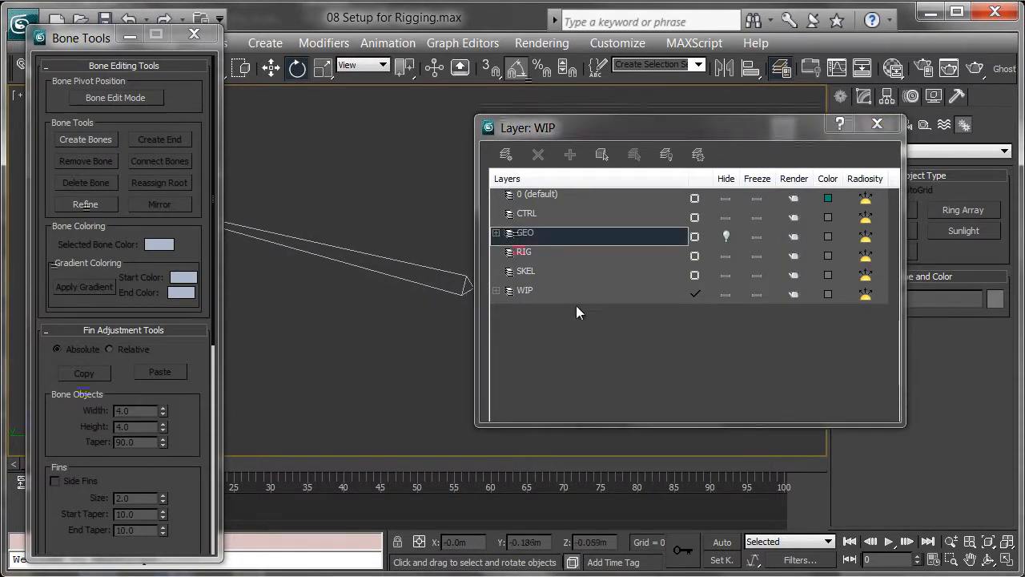
{"action": "left_click", "coordinate": [879, 124]}
{"action": "middle_click_drag", "start_coordinate": [565, 208], "coordinate": [627, 193]}
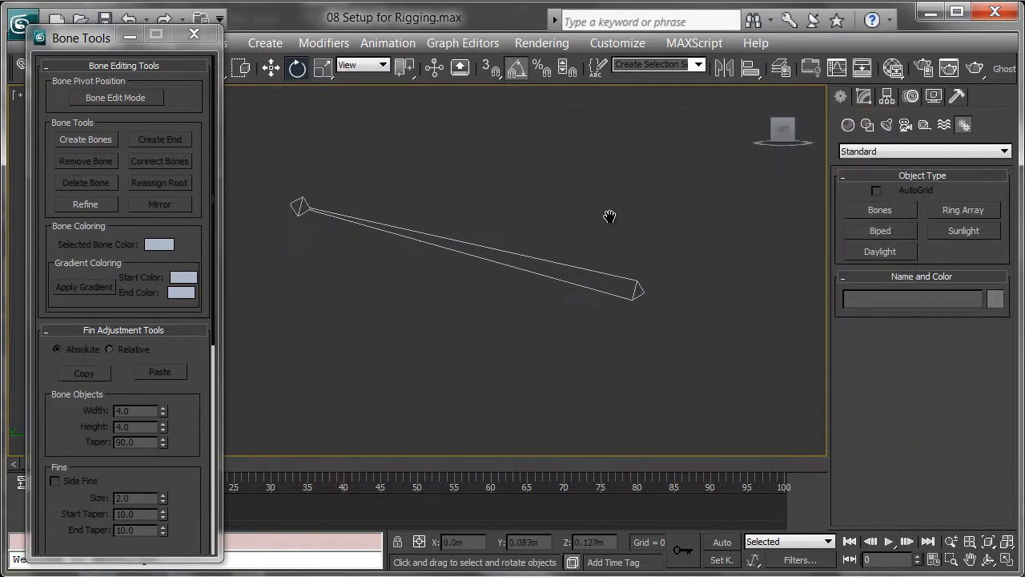
Switch to the Perspective view and create a Point helper below the head bone.
{"action": "key", "text": "p"}
{"action": "mouse_move", "coordinate": [588, 244]}
{"action": "middle_mouse_down", "text": "alt"}
{"action": "mouse_move", "coordinate": [600, 280]}
{"action": "mouse_move", "coordinate": [606, 263]}
{"action": "middle_mouse_up", "text": "alt"}
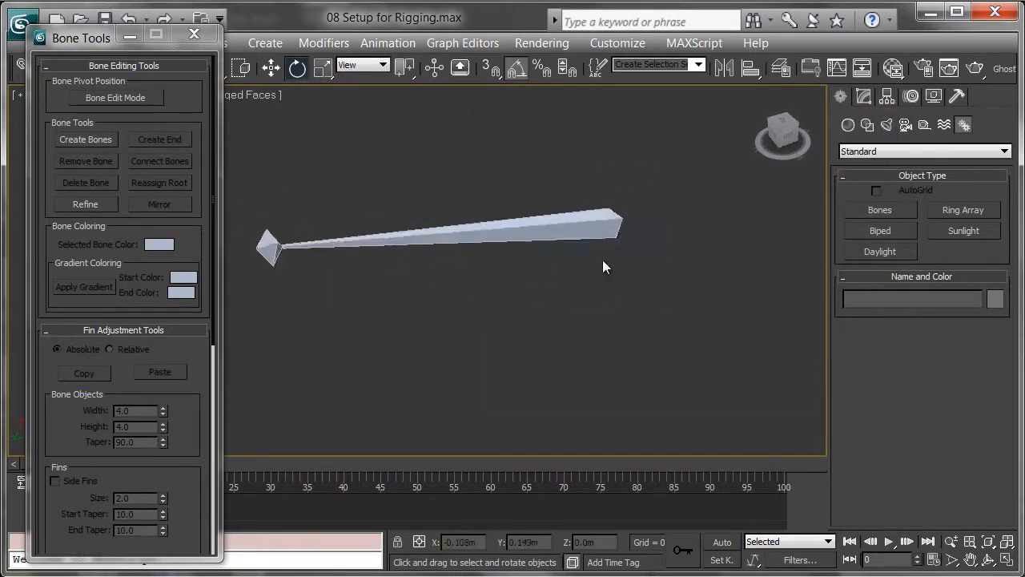
{"action": "scroll", "coordinate": [633, 265], "scroll_direction": "down", "scroll_amount": 3}
{"action": "key", "text": "l"}
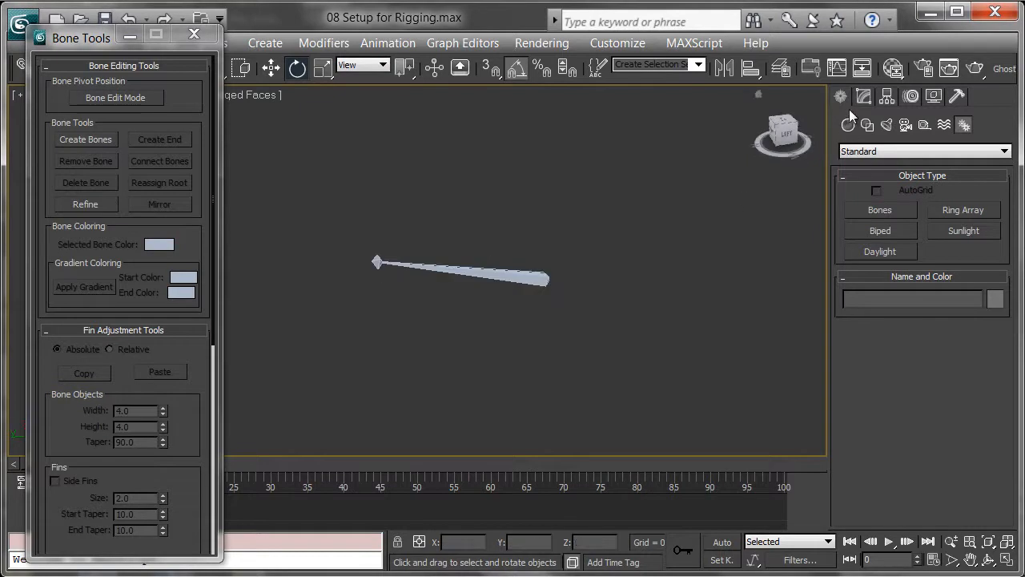
{"action": "left_click", "coordinate": [925, 125]}
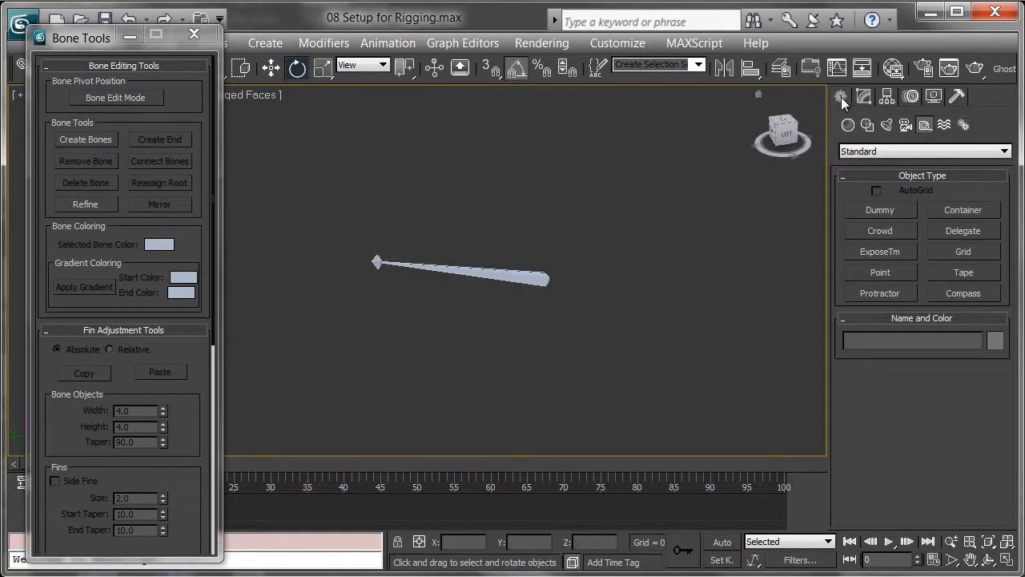
{"action": "left_click", "coordinate": [881, 272]}
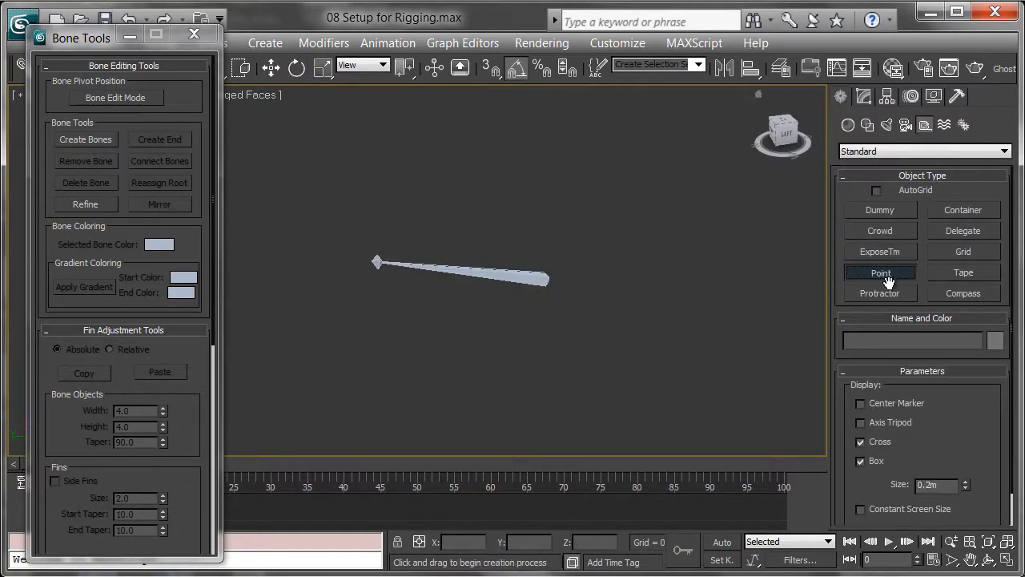
{"action": "left_click", "coordinate": [625, 341]}
{"action": "middle_click_drag", "start_coordinate": [697, 381], "coordinate": [595, 343]}
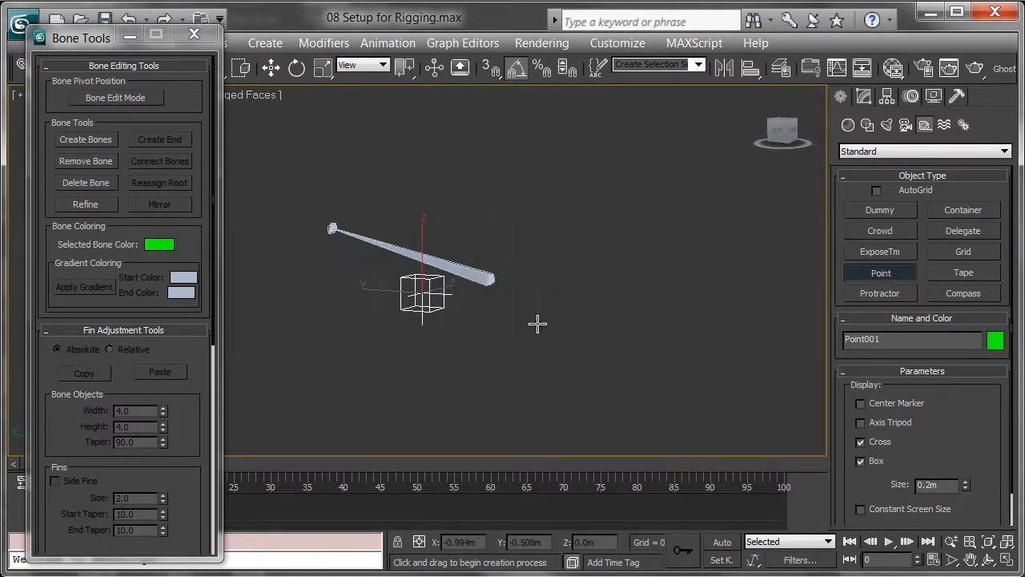
Display the point helper as a cross without the box and set its size to 0.1 m.
{"action": "left_click", "coordinate": [861, 462]}
{"action": "middle_click_drag", "start_coordinate": [535, 373], "coordinate": [521, 373], "text": "alt"}
{"action": "double_click", "coordinate": [945, 486]}
{"action": "type", "text": "0.1"}
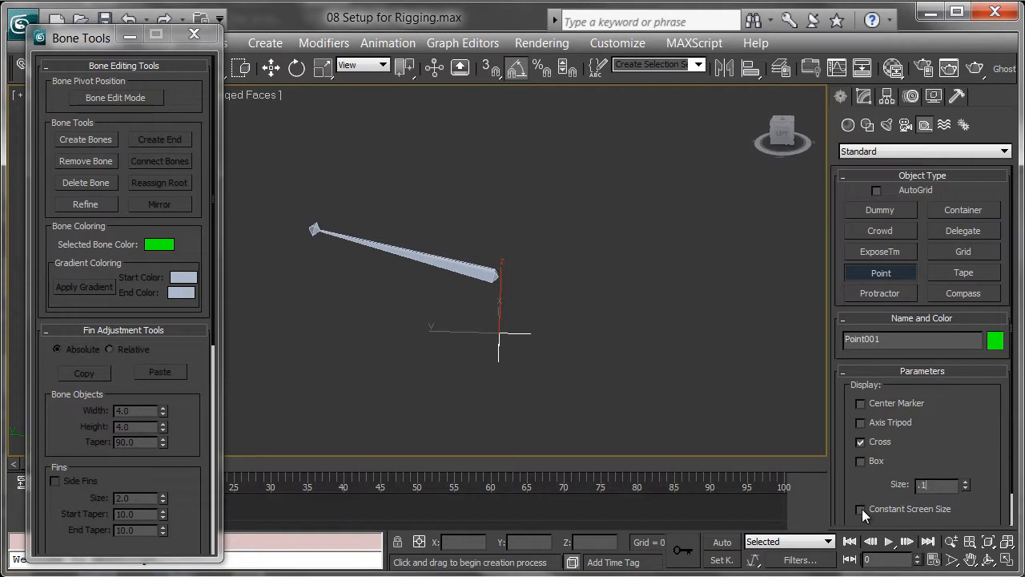
{"action": "key", "text": "Return"}
{"action": "middle_click_drag", "start_coordinate": [615, 283], "coordinate": [552, 267], "text": "alt"}
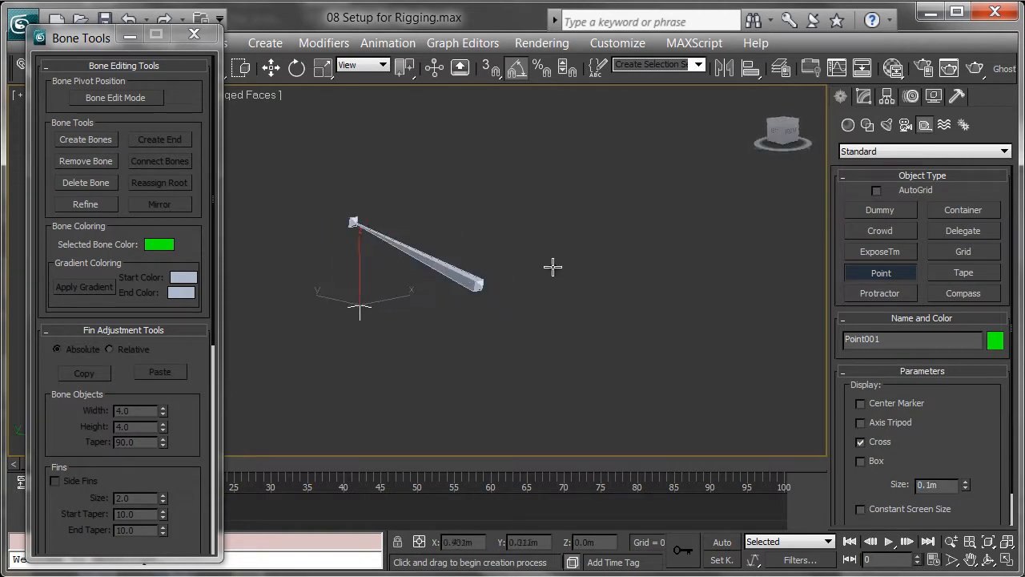
Align the point helper to the base of the head bone and activate the Move tool.
{"action": "key", "text": "e"}
{"action": "middle_click_drag", "start_coordinate": [503, 294], "coordinate": [638, 294], "text": "alt"}
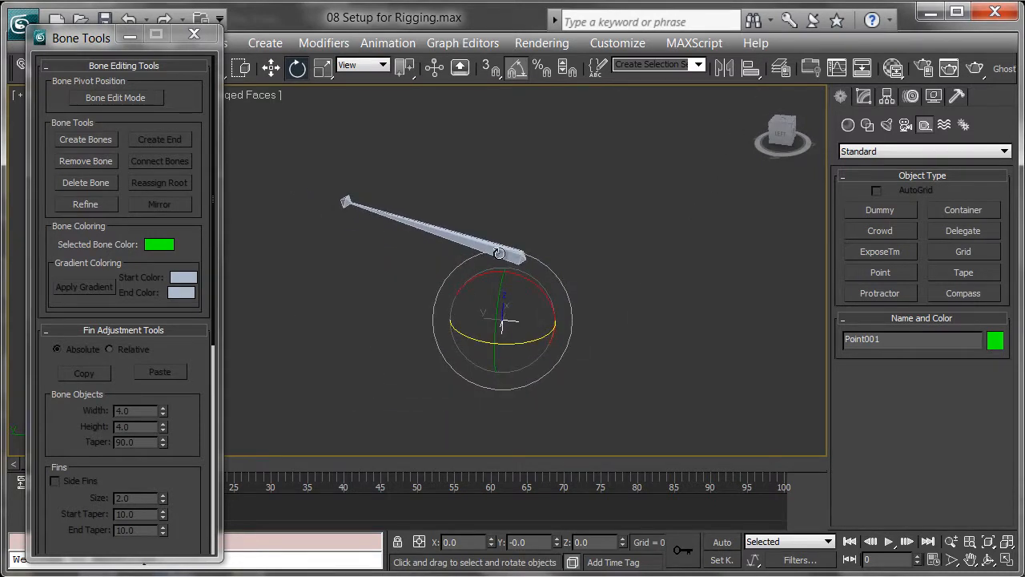
{"action": "middle_click_drag", "start_coordinate": [649, 318], "coordinate": [634, 308]}
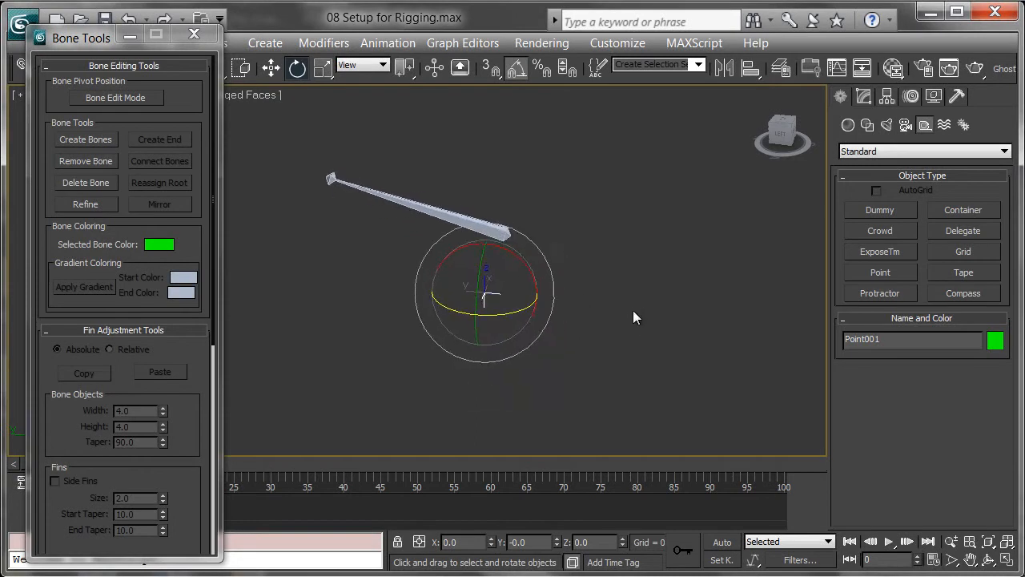
{"action": "key", "text": "alt+a"}
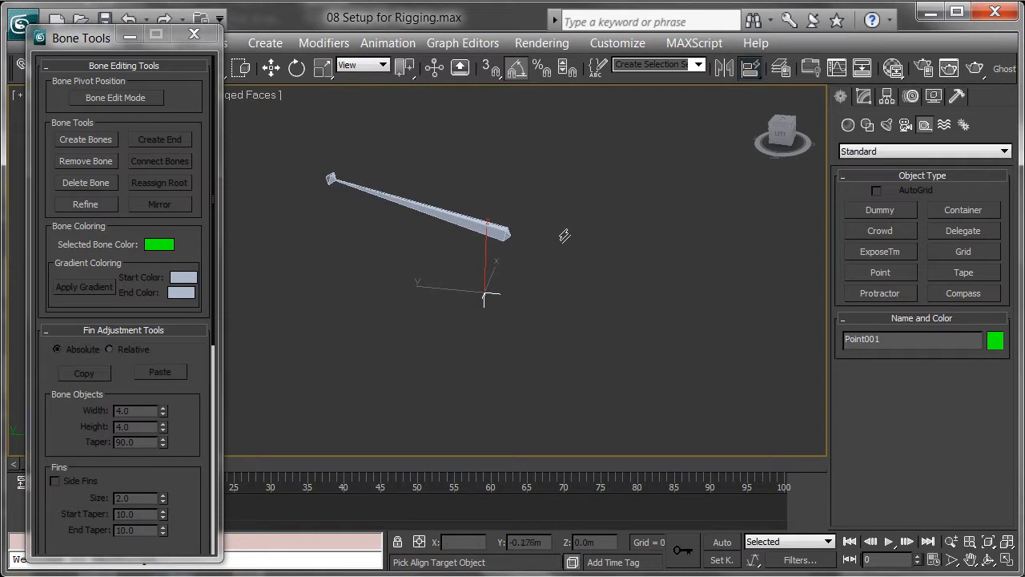
{"action": "left_click", "coordinate": [505, 233]}
{"action": "key", "text": "w"}
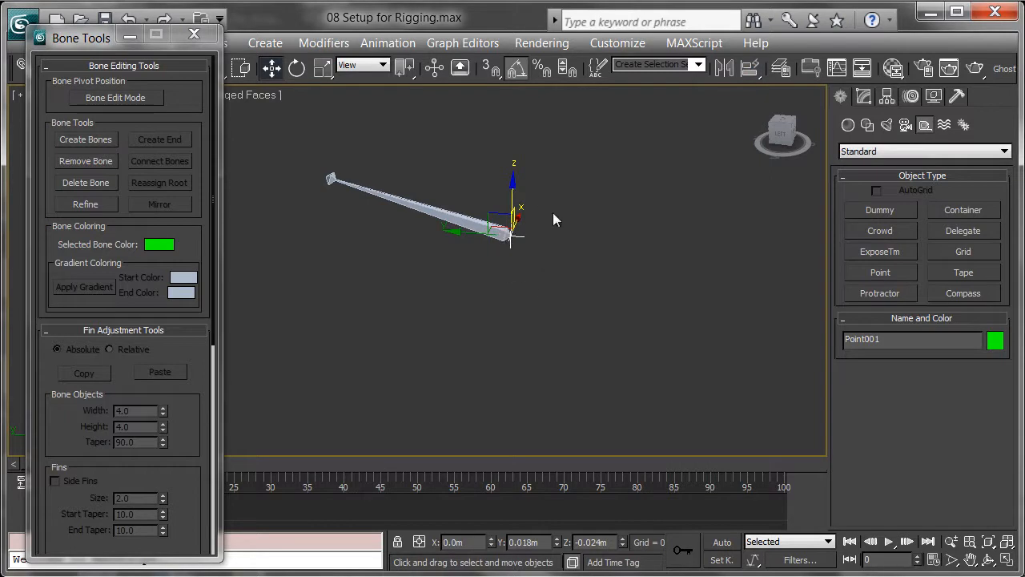
Unhide the GEO layer to show the shark body and close the layer manager.
{"action": "middle_click_drag", "start_coordinate": [638, 318], "coordinate": [624, 307]}
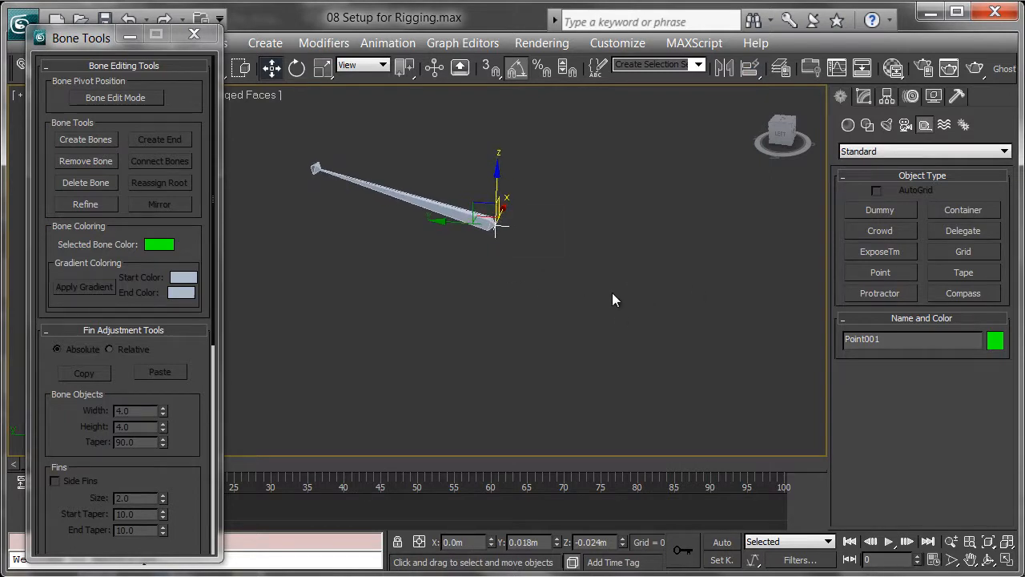
{"action": "left_click", "coordinate": [782, 69]}
{"action": "left_click", "coordinate": [728, 232]}
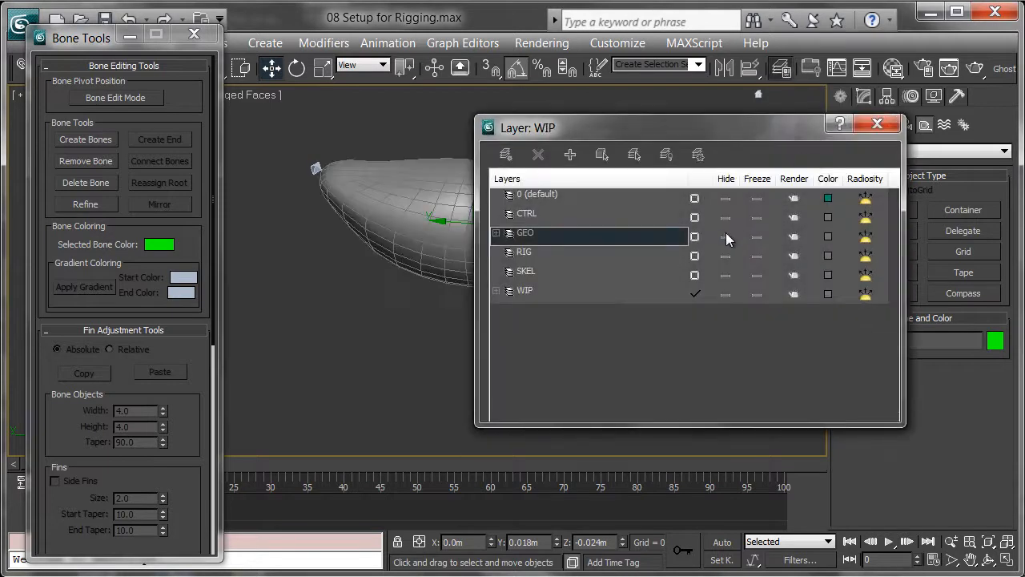
{"action": "left_click", "coordinate": [879, 124]}
{"action": "middle_click_drag", "start_coordinate": [729, 255], "coordinate": [686, 258]}
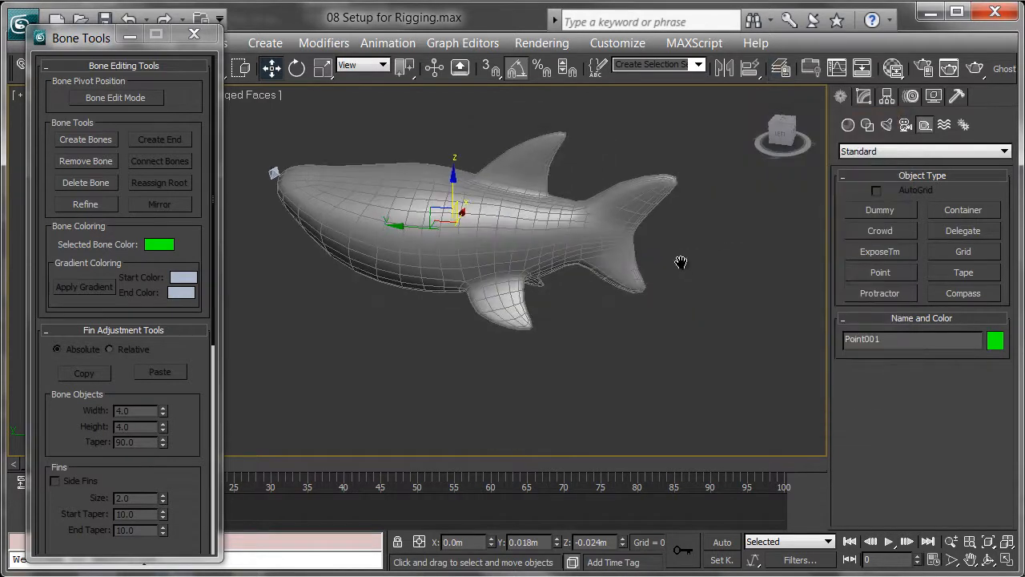
In the wireframe Left view, clone the point helper as a copy at the tail base, about Y -0.455 m, Z 0.008 m.
{"action": "key", "text": "l"}
{"action": "scroll", "coordinate": [654, 243], "scroll_direction": "up", "scroll_amount": 6}
{"action": "key", "text": "F3"}
{"action": "scroll", "coordinate": [653, 242], "scroll_direction": "up", "scroll_amount": 5}
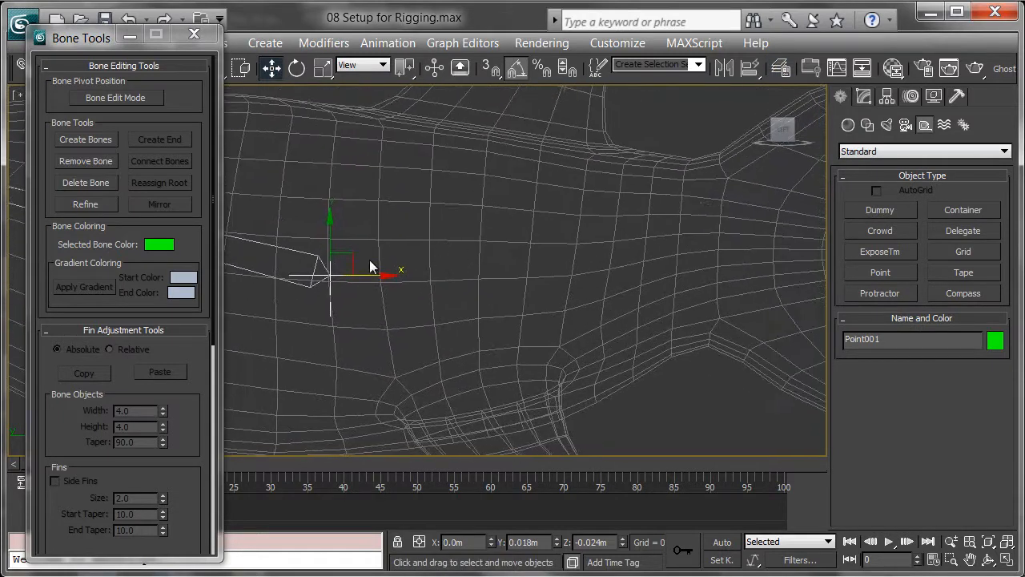
{"action": "mouse_move", "coordinate": [352, 263]}
{"action": "left_mouse_down", "text": "shift"}
{"action": "mouse_move", "coordinate": [358, 254]}
{"action": "mouse_move", "coordinate": [442, 263]}
{"action": "mouse_move", "coordinate": [740, 229]}
{"action": "left_mouse_up", "text": "shift"}
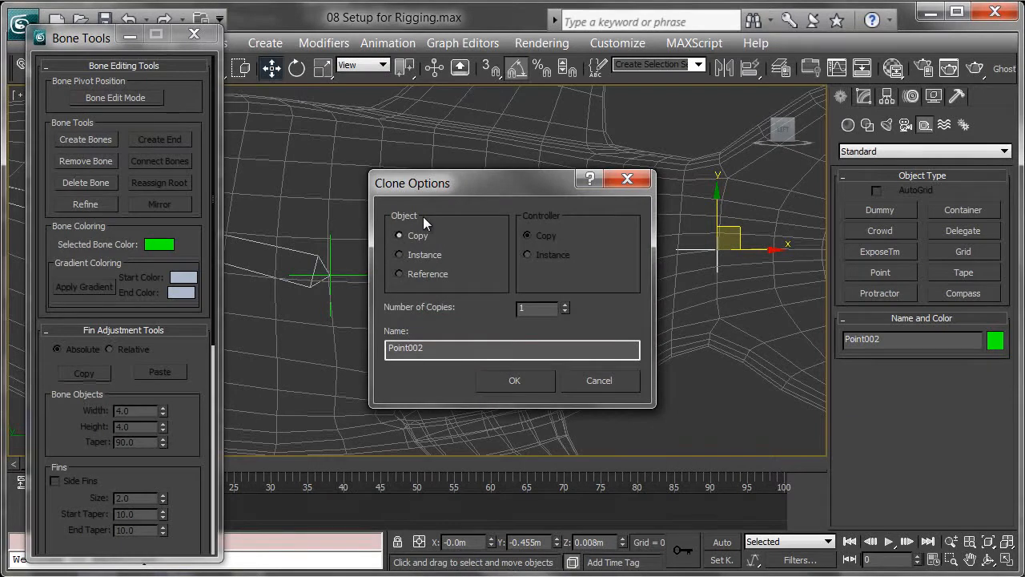
{"action": "left_click", "coordinate": [520, 378]}
{"action": "scroll", "coordinate": [601, 231], "scroll_direction": "down", "scroll_amount": 4}
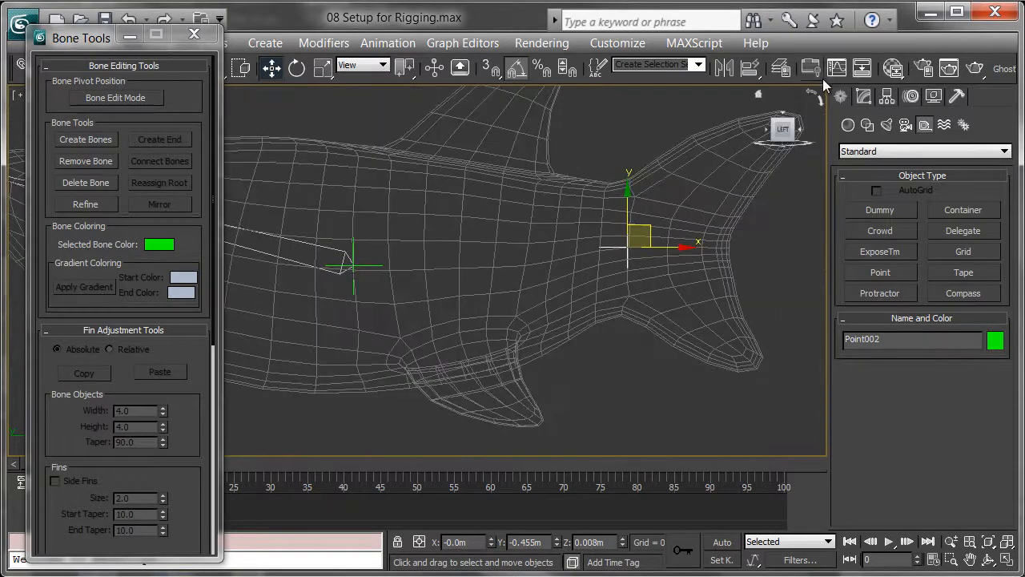
Hide the GEO layer again, leaving the head bone and both point helpers on display, and close the layer manager.
{"action": "left_click", "coordinate": [781, 70]}
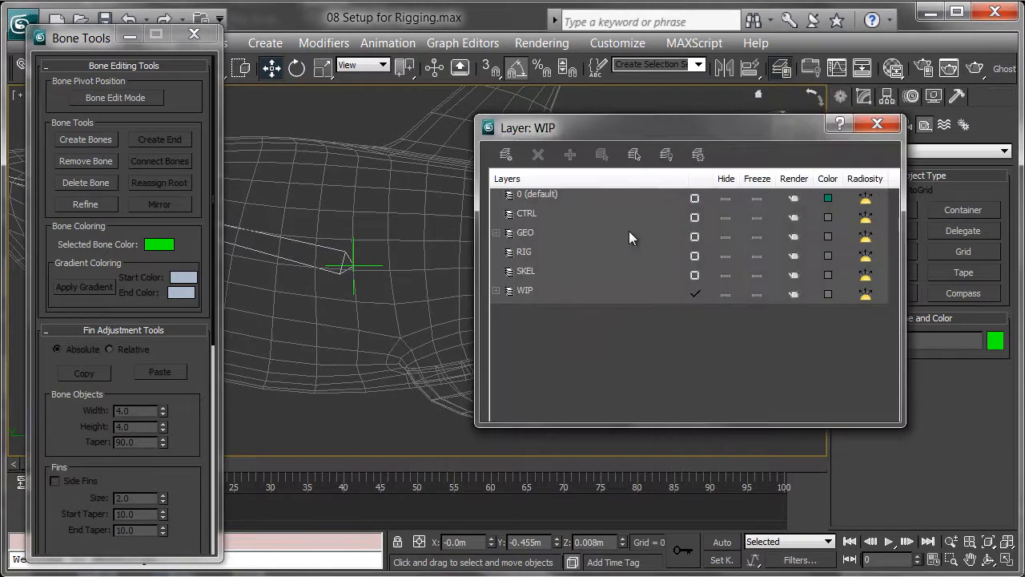
{"action": "left_click", "coordinate": [724, 238]}
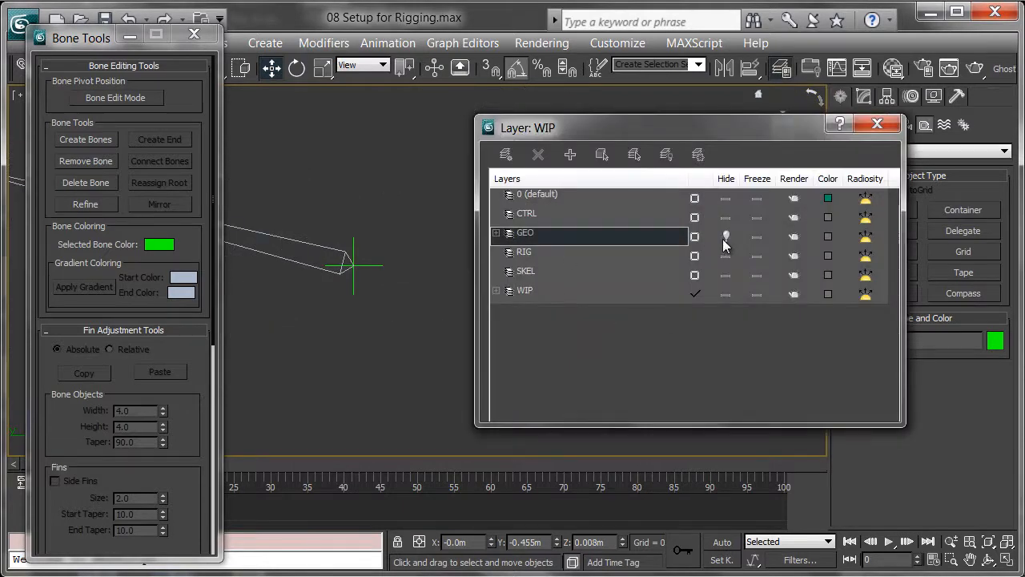
{"action": "left_click", "coordinate": [877, 123]}
{"action": "middle_click_drag", "start_coordinate": [640, 265], "coordinate": [696, 307]}
Clone three more points above the bone-to-tail gap, at about Y/Z -0.216/0.138 m, -0.046/0.167 m and -0.335/0.188 m, and move the Bone Tools window down.
{"action": "left_click_drag", "start_coordinate": [707, 265], "coordinate": [569, 189], "text": "shift"}
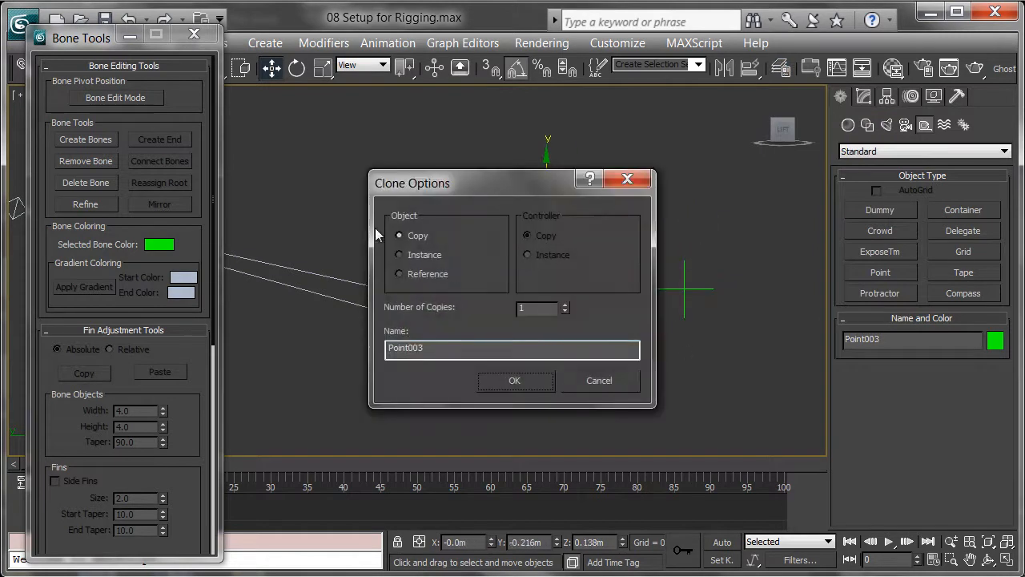
{"action": "left_click", "coordinate": [516, 383]}
{"action": "left_click_drag", "start_coordinate": [572, 192], "coordinate": [472, 174], "text": "shift"}
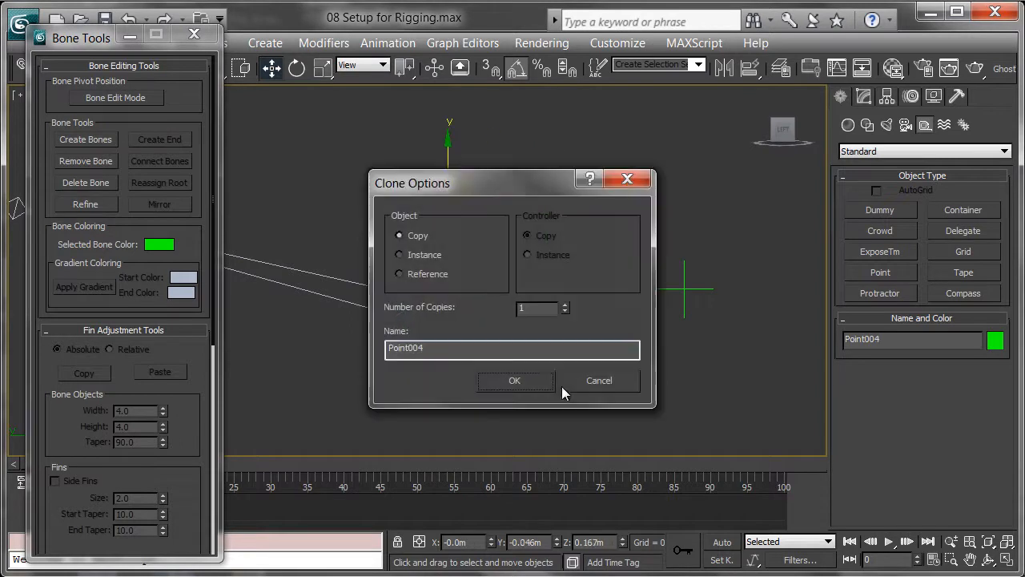
{"action": "left_click", "coordinate": [538, 379]}
{"action": "left_click", "coordinate": [572, 207]}
{"action": "left_click_drag", "start_coordinate": [571, 193], "coordinate": [639, 166], "text": "shift"}
{"action": "left_click", "coordinate": [529, 384]}
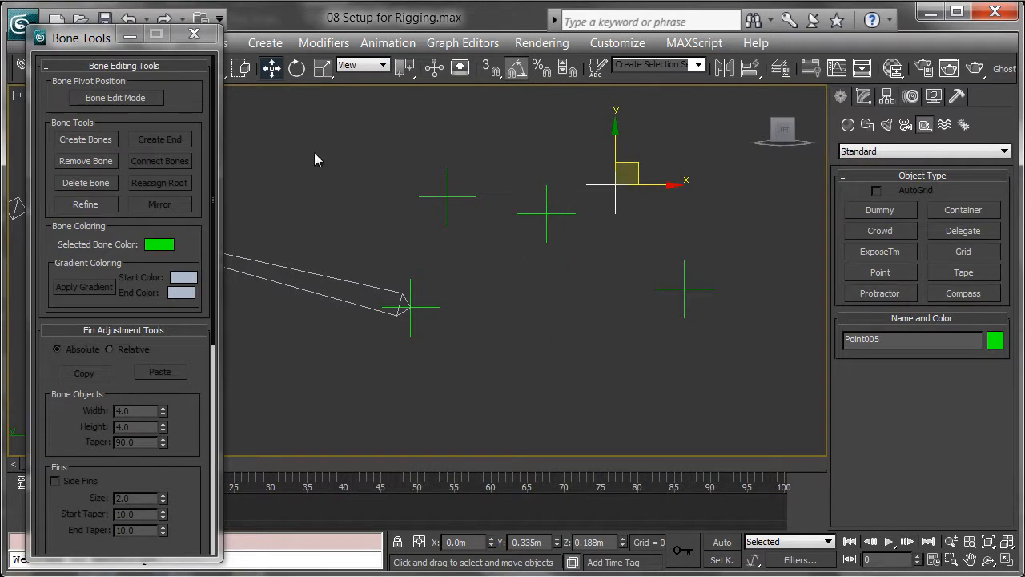
{"action": "left_click_drag", "start_coordinate": [97, 26], "coordinate": [97, 90]}
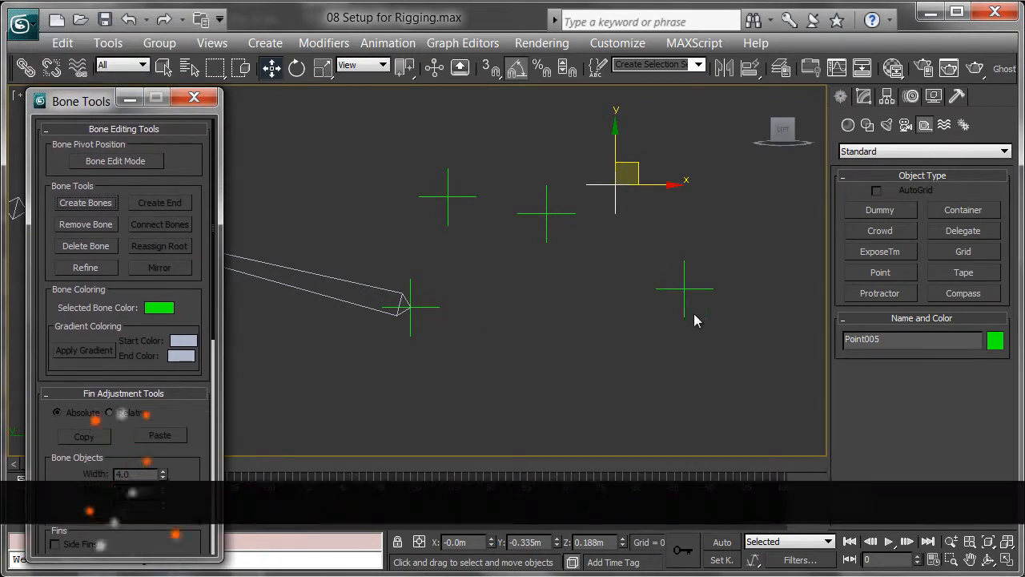
Apply a Position Constraint from the middle one of the three upper points to the point at the head bone's base.
{"action": "left_click_drag", "start_coordinate": [511, 163], "coordinate": [548, 235]}
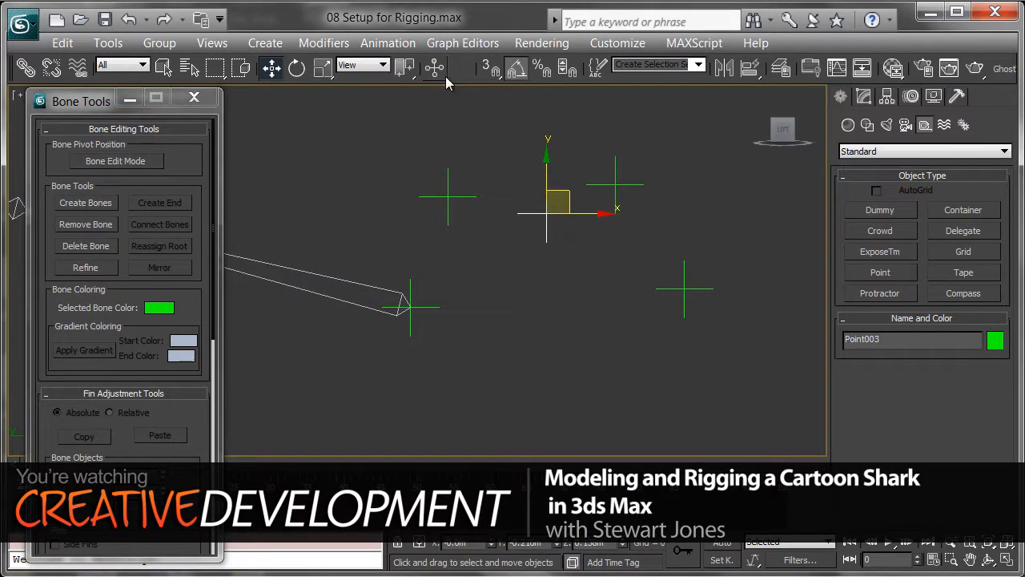
{"action": "left_click", "coordinate": [387, 42]}
{"action": "mouse_move", "coordinate": [463, 141]}
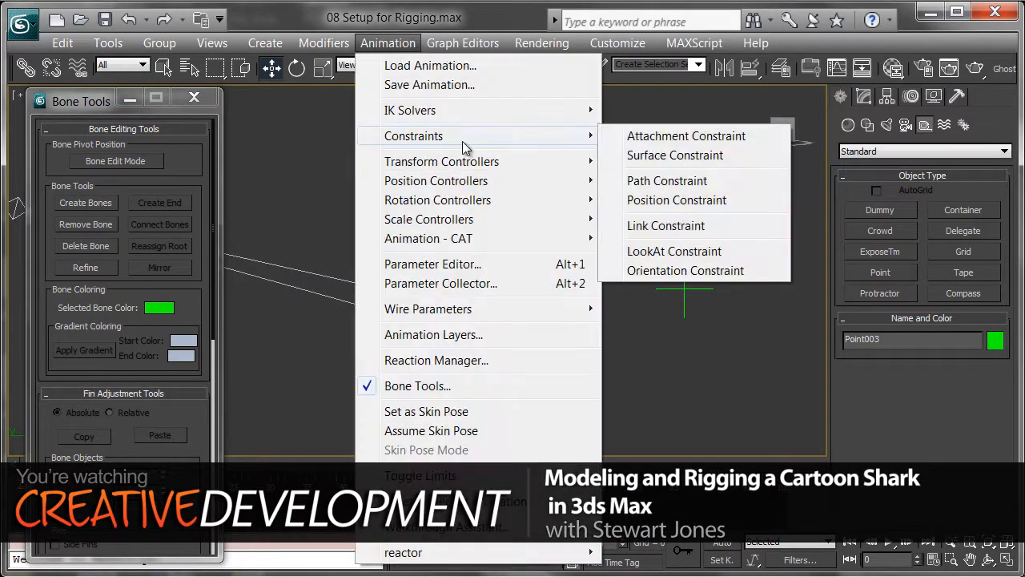
{"action": "left_click", "coordinate": [682, 202]}
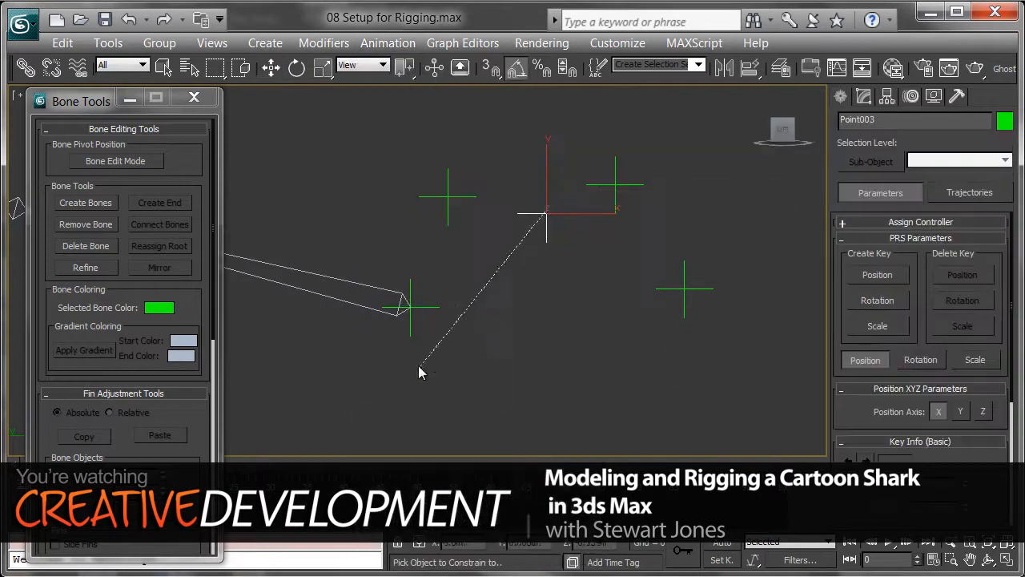
{"action": "left_click", "coordinate": [438, 308]}
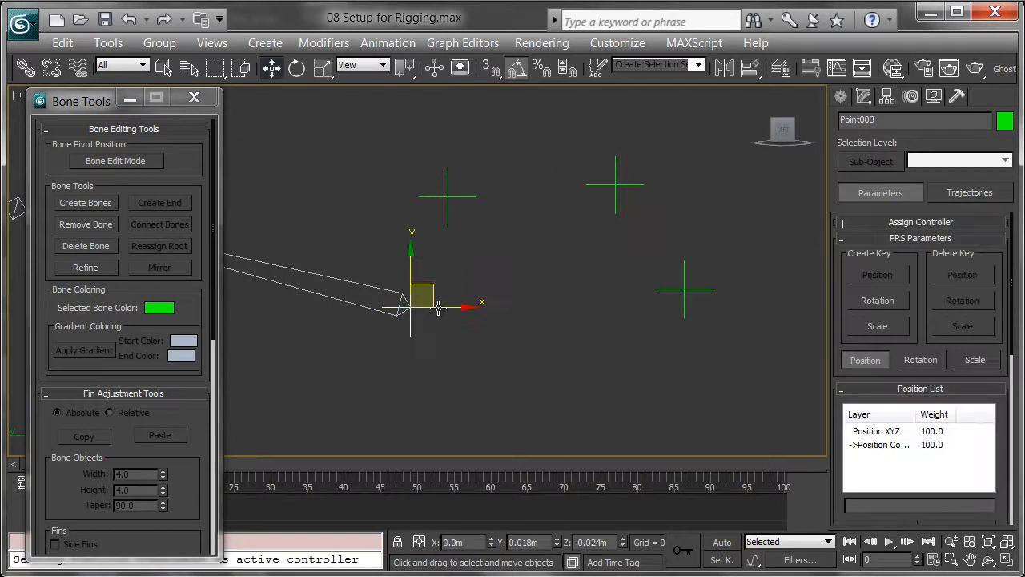
Add the tail-base point as a second target in the Position Constraint of the point sitting at the head bone's base.
{"action": "left_click", "coordinate": [906, 447]}
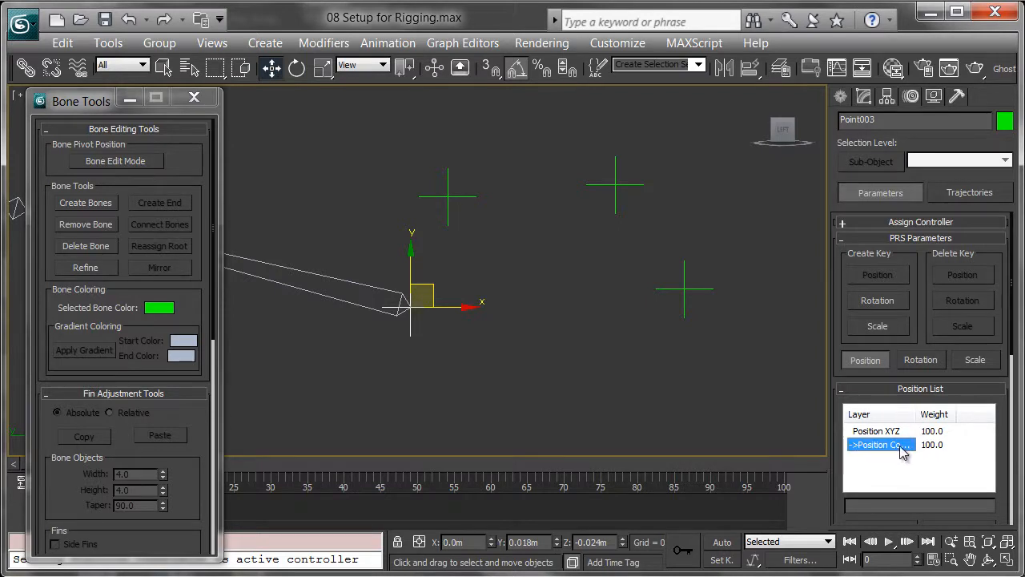
{"action": "left_click_drag", "start_coordinate": [858, 516], "coordinate": [877, 278]}
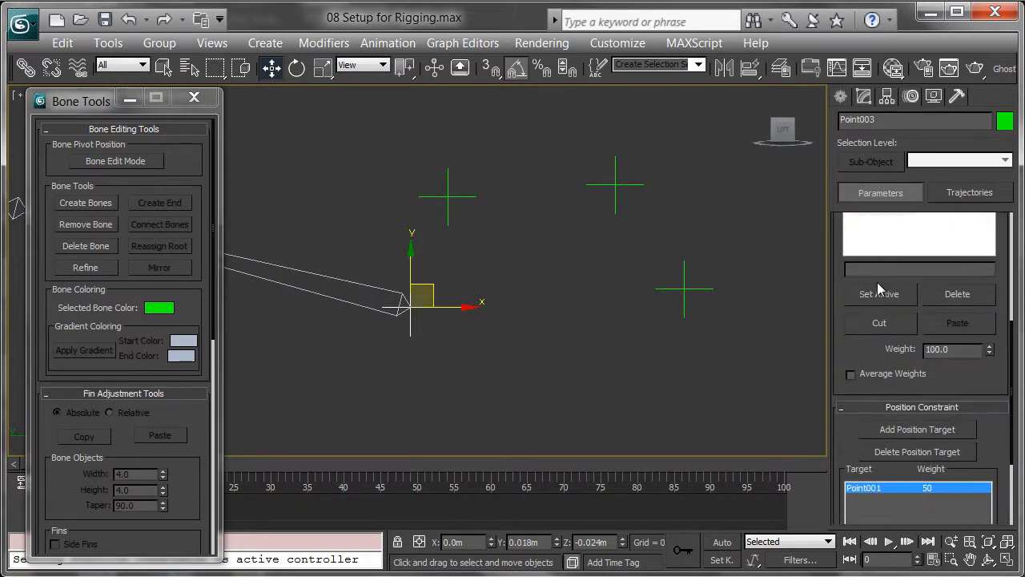
{"action": "left_click_drag", "start_coordinate": [842, 362], "coordinate": [846, 230]}
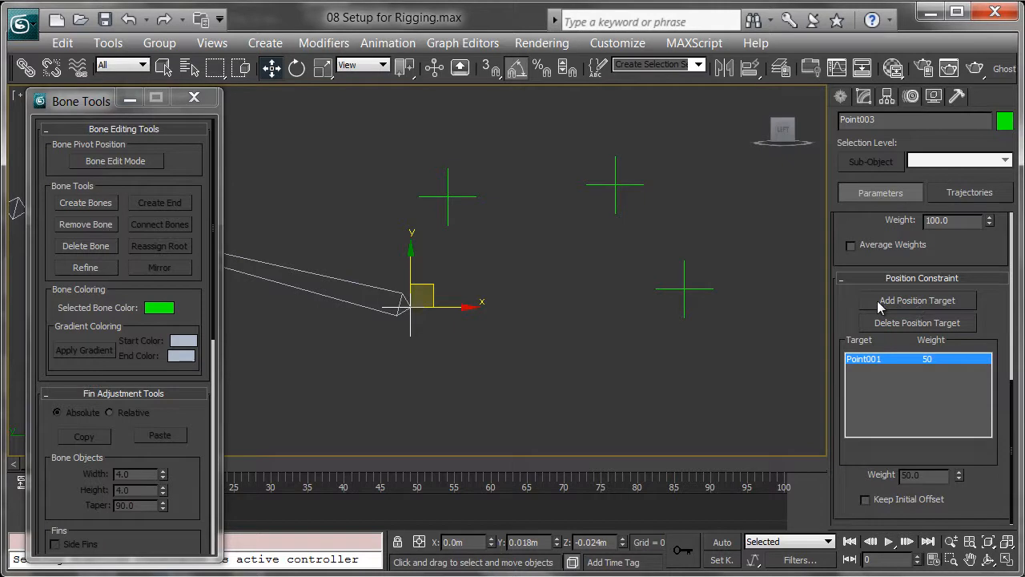
{"action": "left_click", "coordinate": [905, 301]}
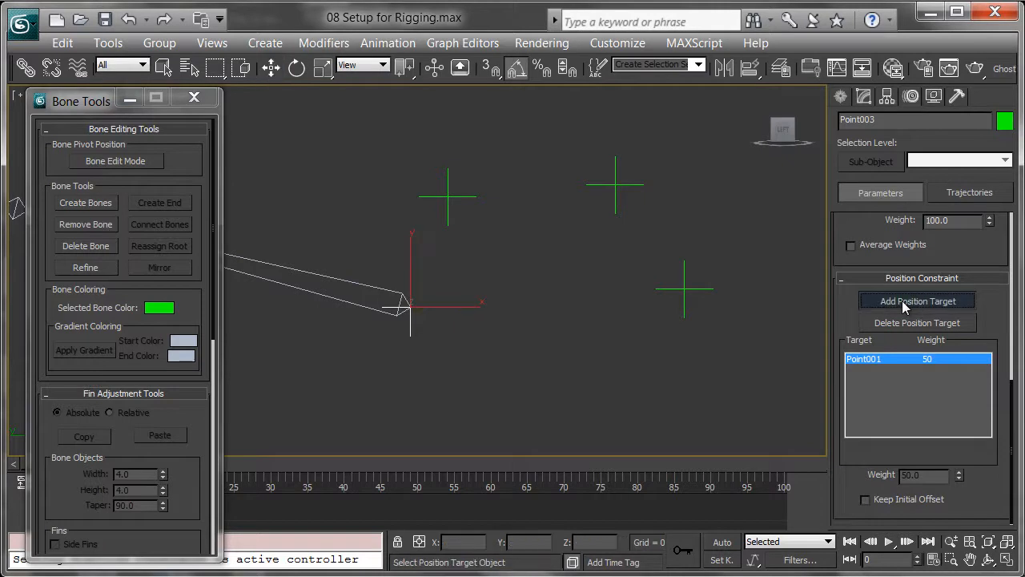
{"action": "left_click", "coordinate": [684, 288]}
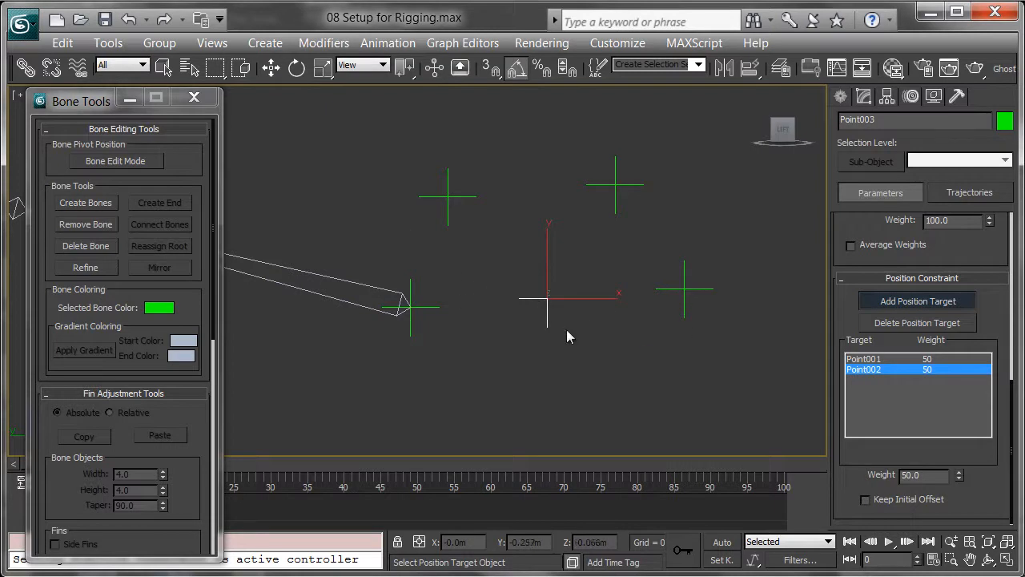
{"action": "left_click", "coordinate": [881, 303]}
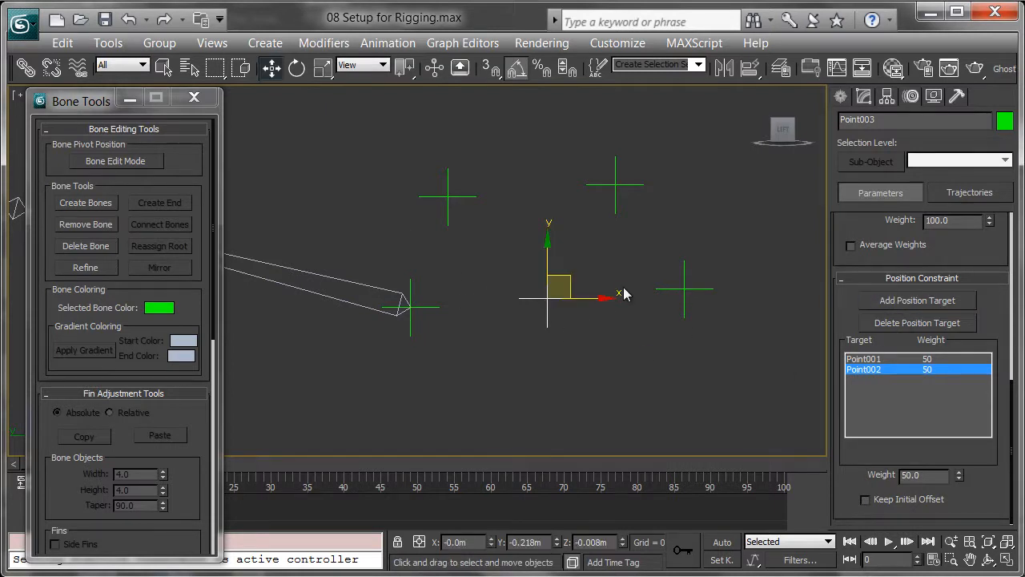
Try moving the tail-base point to test how the constrained midpoint follows it.
{"action": "left_click", "coordinate": [731, 308]}
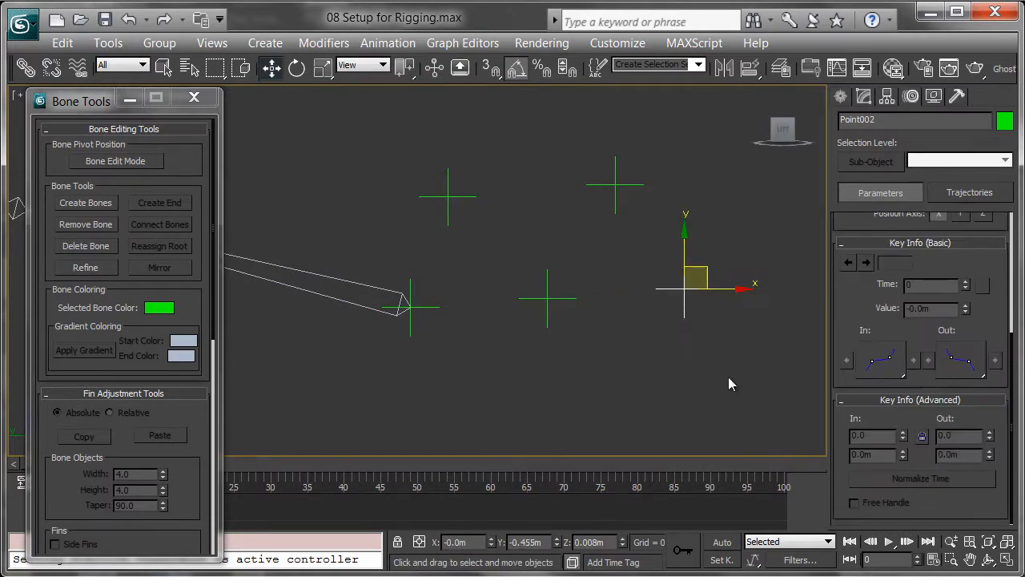
{"action": "middle_click_drag", "start_coordinate": [731, 301], "coordinate": [707, 291]}
{"action": "mouse_move", "coordinate": [683, 272]}
{"action": "left_mouse_down"}
{"action": "mouse_move", "coordinate": [812, 257]}
{"action": "mouse_move", "coordinate": [487, 267]}
{"action": "mouse_move", "coordinate": [756, 234]}
{"action": "mouse_move", "coordinate": [473, 249]}
{"action": "mouse_move", "coordinate": [840, 244]}
{"action": "mouse_move", "coordinate": [488, 276]}
{"action": "mouse_move", "coordinate": [748, 240]}
{"action": "mouse_move", "coordinate": [689, 229]}
{"action": "mouse_move", "coordinate": [682, 265]}
{"action": "left_mouse_up"}
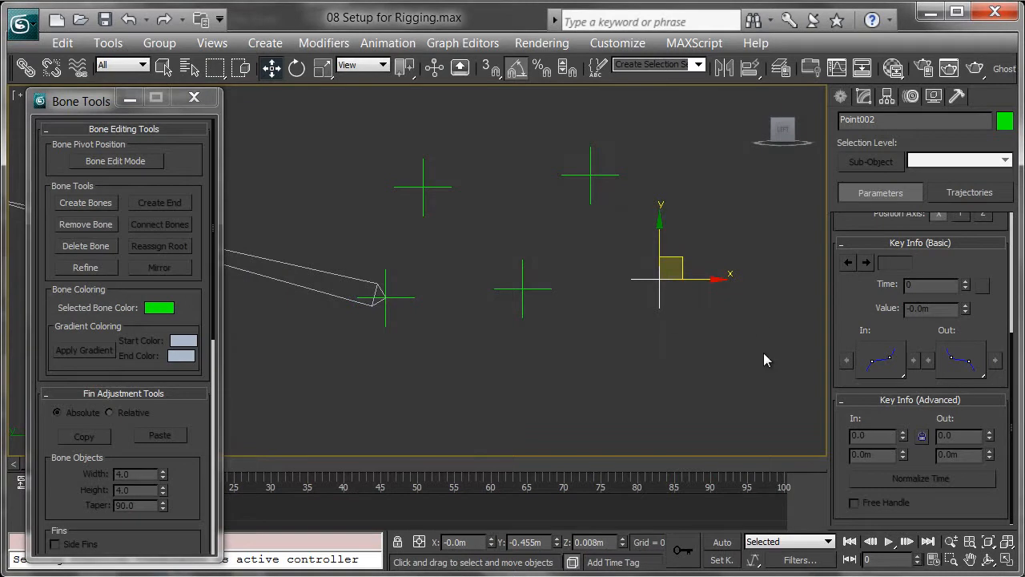
Apply a Position Constraint from the upper point nearest the head bone to the point at the bone's base.
{"action": "left_click", "coordinate": [406, 209]}
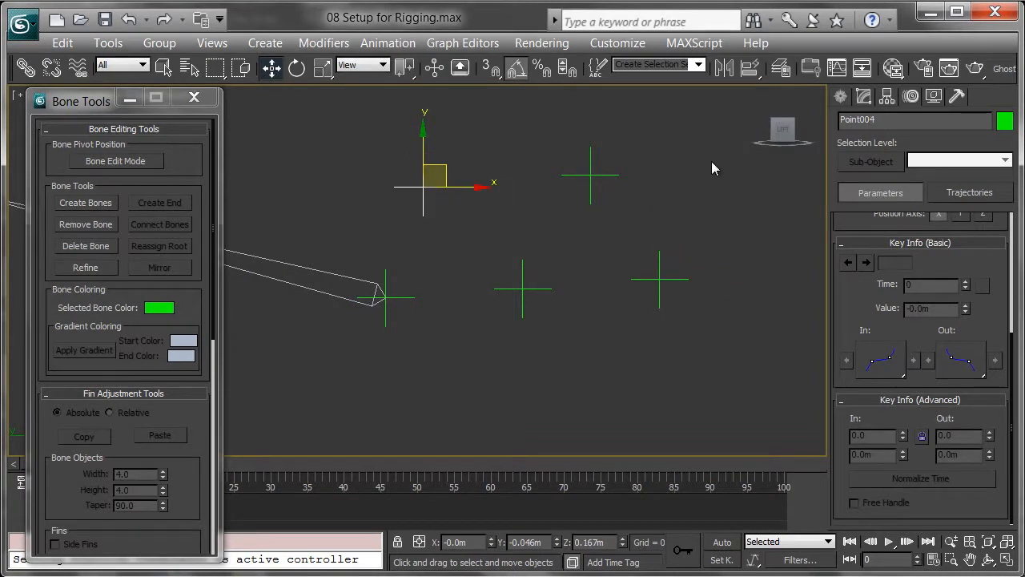
{"action": "left_click", "coordinate": [373, 45]}
{"action": "mouse_move", "coordinate": [499, 142]}
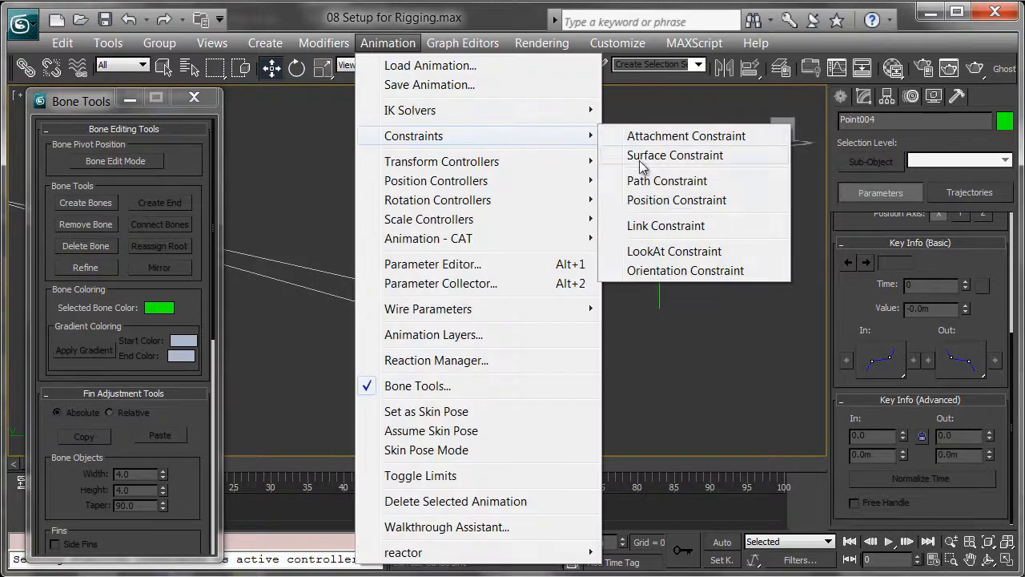
{"action": "left_click", "coordinate": [693, 205]}
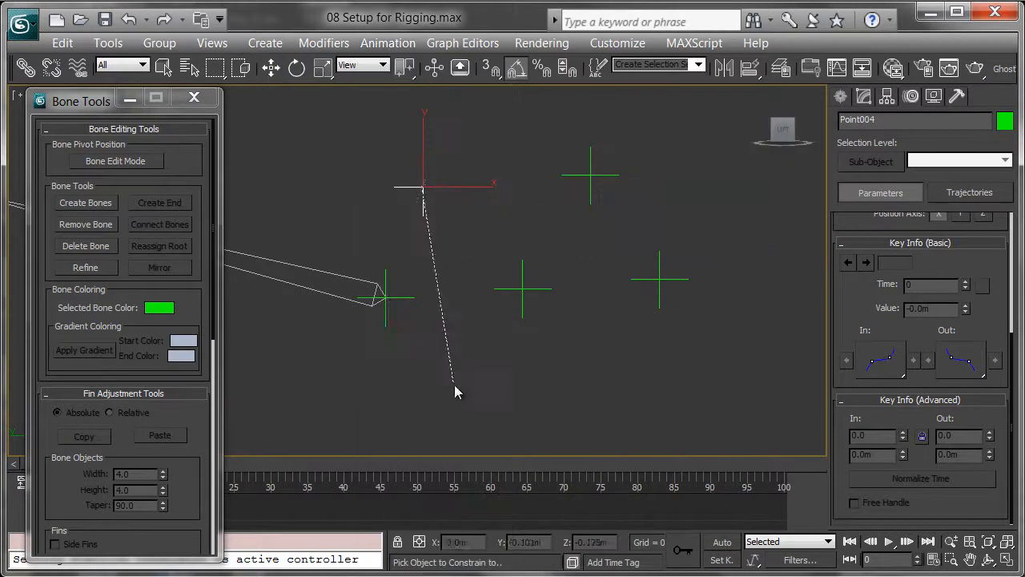
{"action": "left_click", "coordinate": [385, 320]}
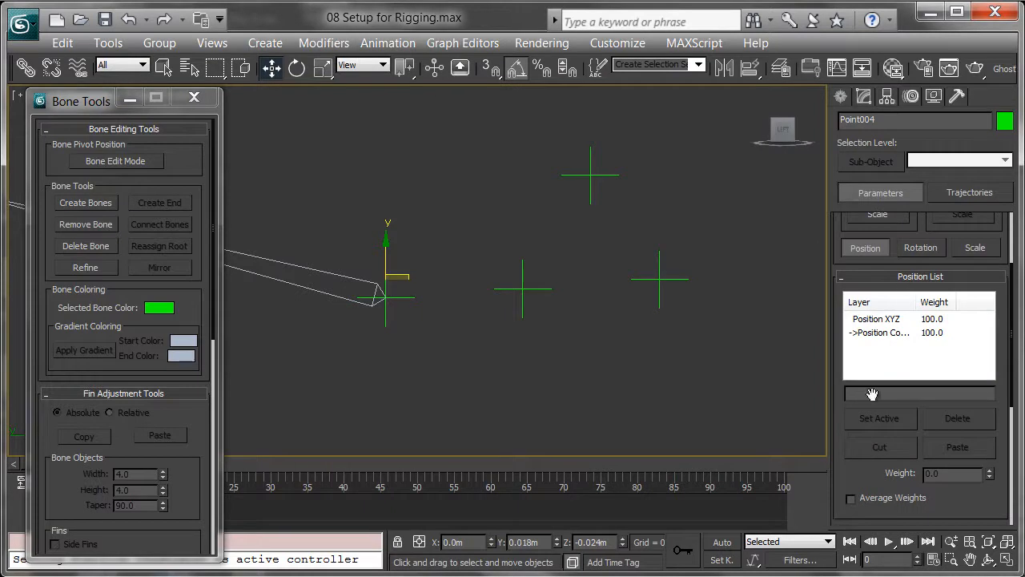
Add the centre point of the bone-to-tail gap as a second target of this point's Position Constraint.
{"action": "left_click_drag", "start_coordinate": [858, 474], "coordinate": [882, 189]}
{"action": "left_click", "coordinate": [918, 302]}
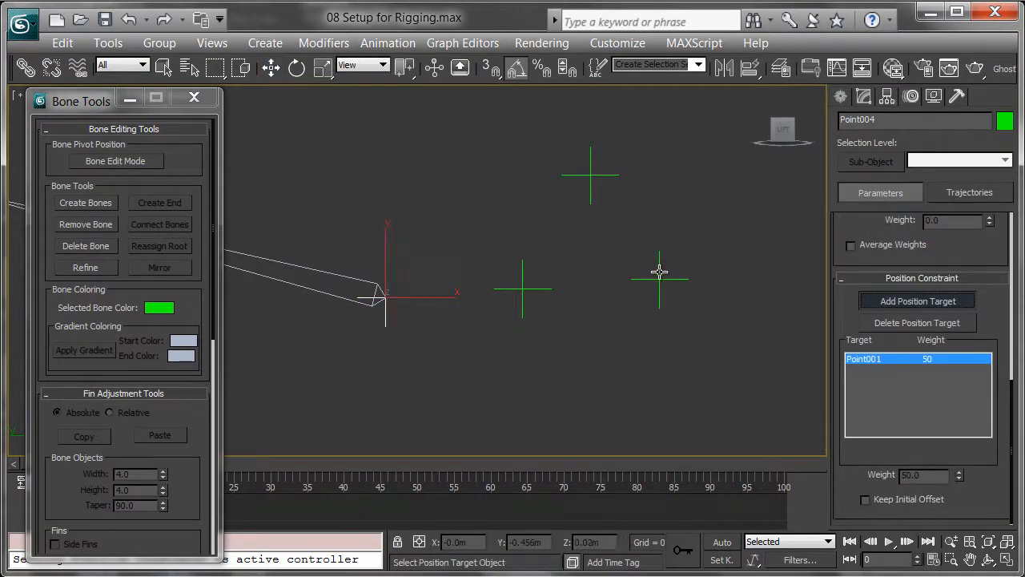
{"action": "left_click", "coordinate": [522, 288]}
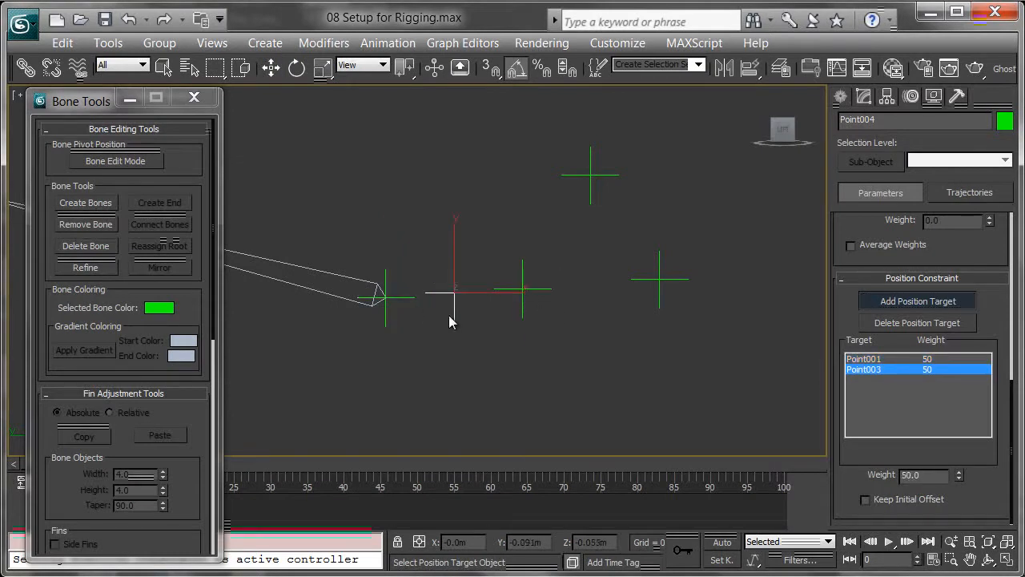
{"action": "left_click", "coordinate": [886, 306]}
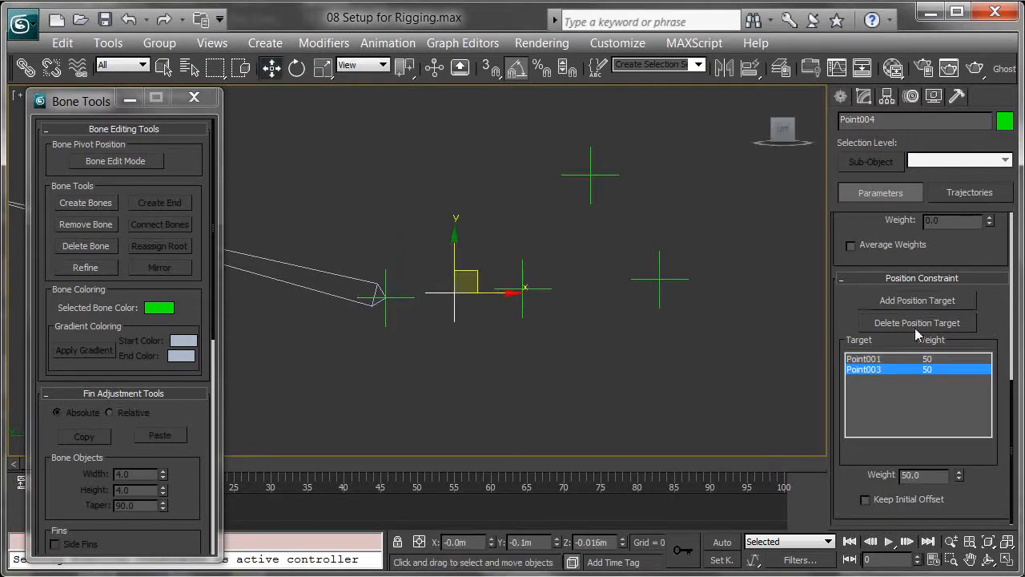
Try moving the tail-base point to test the two constrained points, cancelling each move.
{"action": "left_click", "coordinate": [664, 282]}
{"action": "left_click_drag", "start_coordinate": [673, 279], "coordinate": [830, 270]}
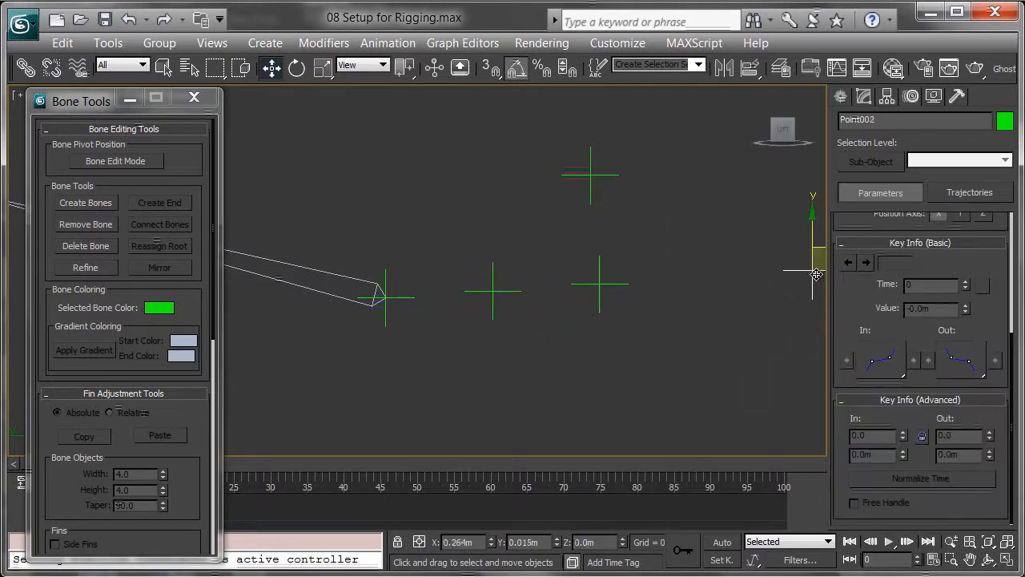
{"action": "right_click", "coordinate": [830, 270]}
{"action": "left_click", "coordinate": [401, 300]}
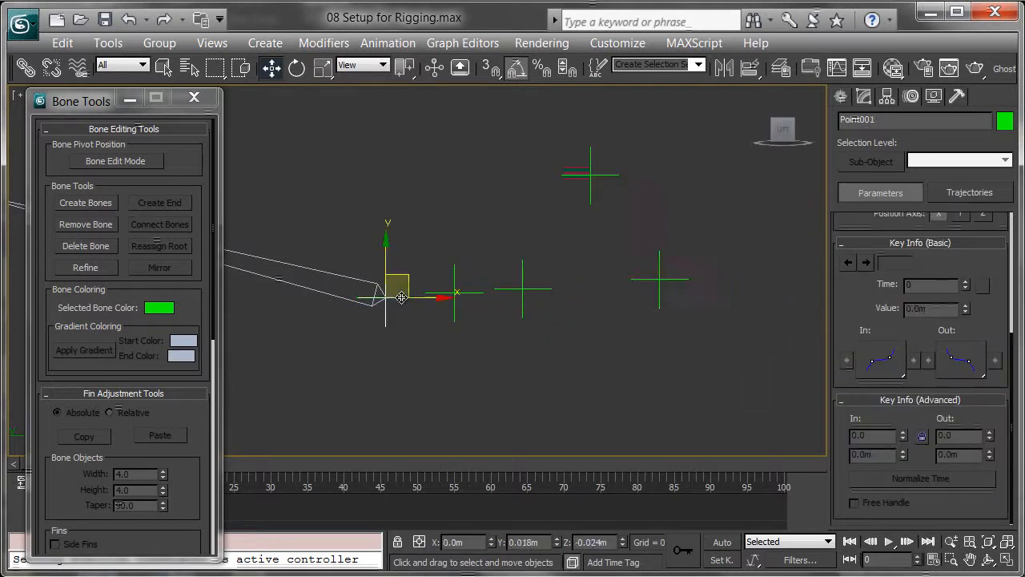
{"action": "left_click", "coordinate": [524, 292]}
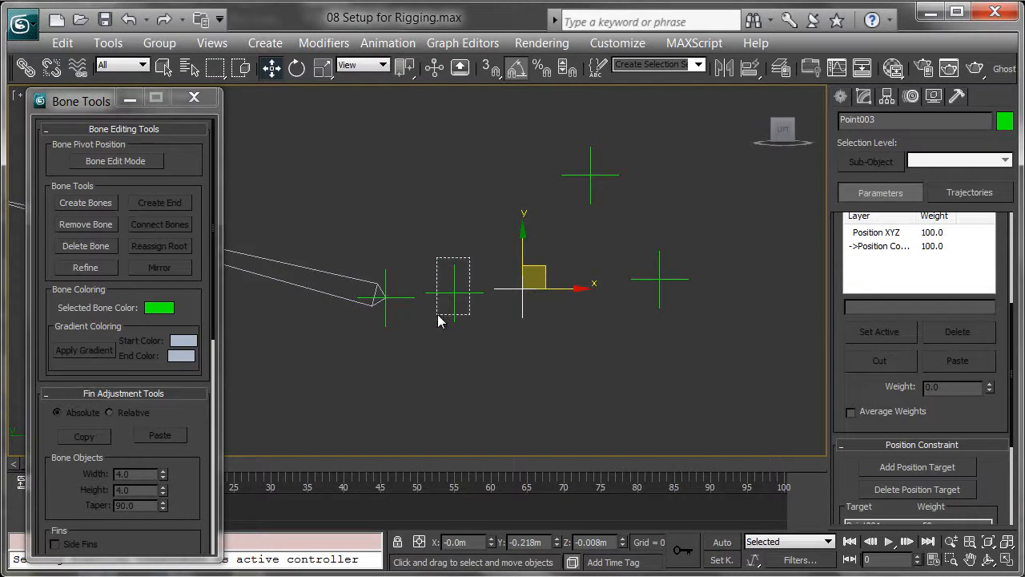
{"action": "left_click", "coordinate": [456, 290]}
{"action": "left_click_drag", "start_coordinate": [659, 277], "coordinate": [721, 320]}
{"action": "right_click", "coordinate": [721, 320]}
{"action": "left_click_drag", "start_coordinate": [577, 219], "coordinate": [577, 219]}
{"action": "left_click_drag", "start_coordinate": [516, 240], "coordinate": [517, 170]}
{"action": "right_click", "coordinate": [683, 307]}
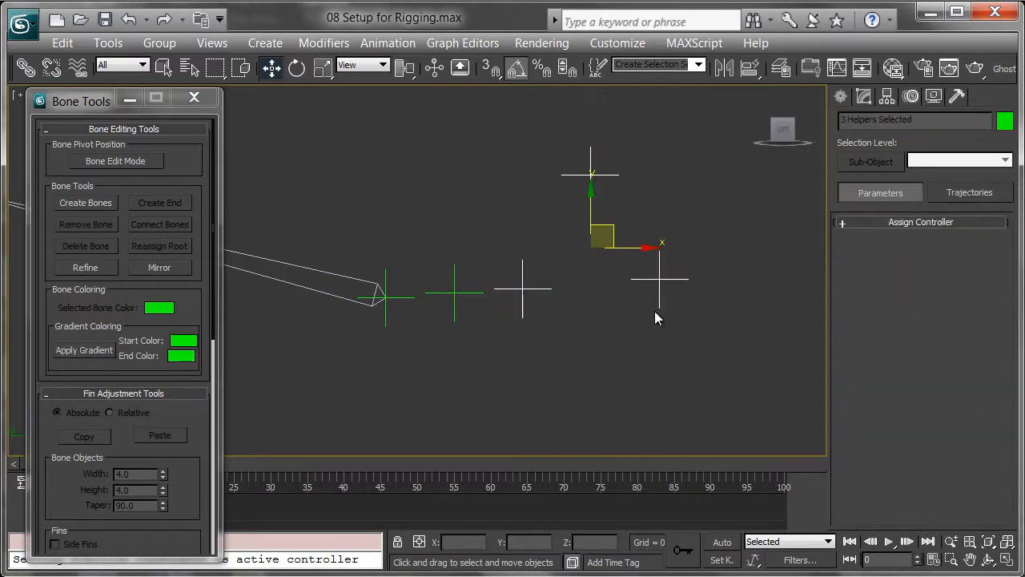
Apply a Position Constraint from the last unconstrained upper point to the centre point of the bone-to-tail gap.
{"action": "left_click", "coordinate": [423, 307]}
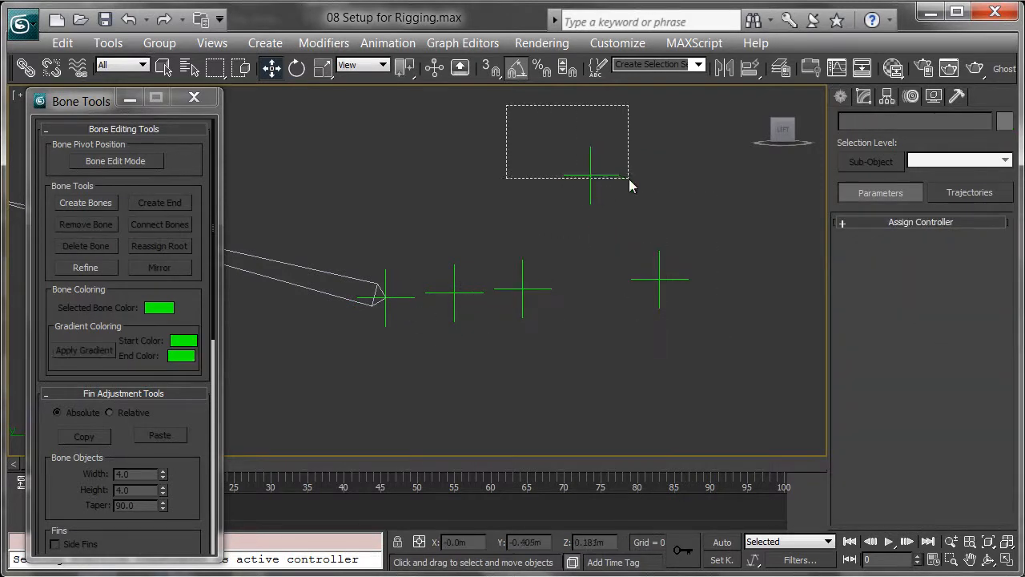
{"action": "left_click_drag", "start_coordinate": [624, 176], "coordinate": [648, 244]}
{"action": "left_click", "coordinate": [366, 46]}
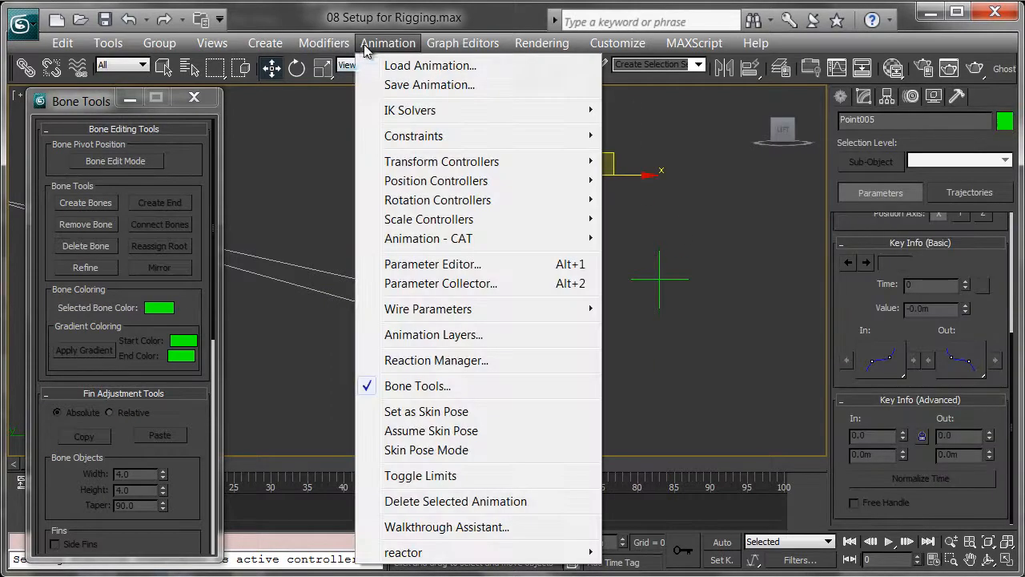
{"action": "mouse_move", "coordinate": [441, 139]}
{"action": "left_click", "coordinate": [676, 201]}
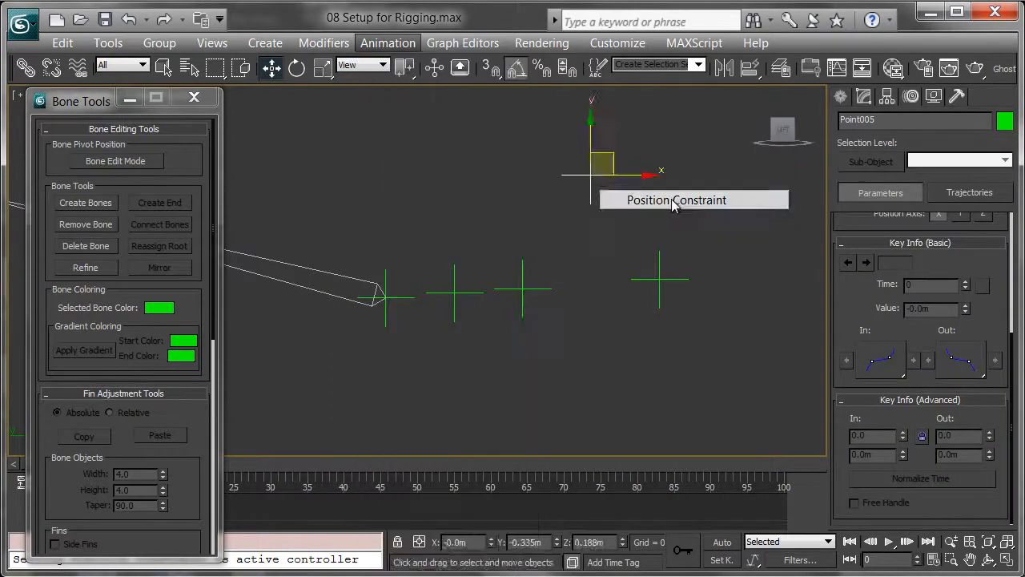
{"action": "left_click", "coordinate": [810, 425]}
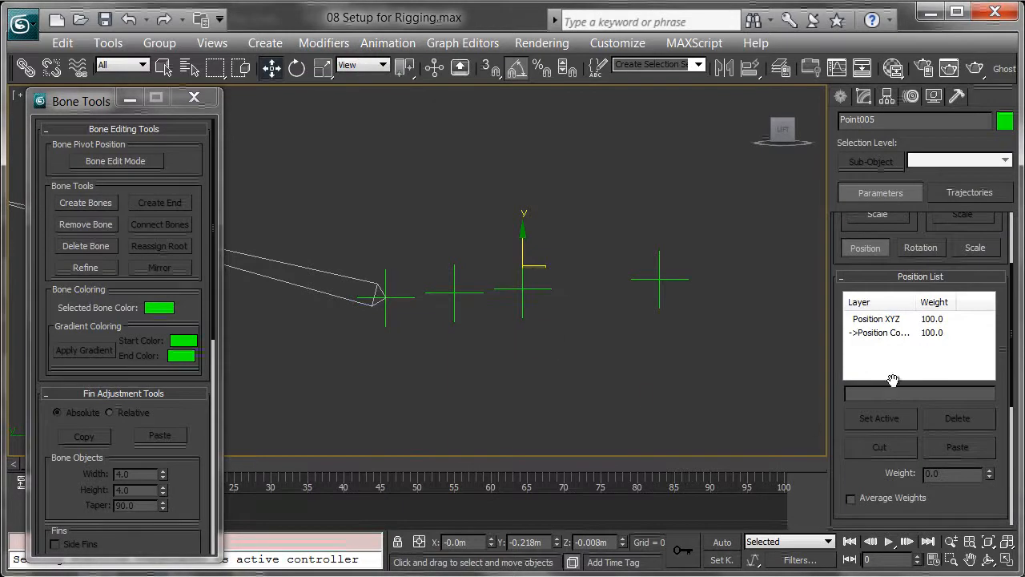
Add the tail-base point as a second target so this point sits between the centre point and the tail.
{"action": "left_click_drag", "start_coordinate": [843, 487], "coordinate": [848, 216]}
{"action": "left_click", "coordinate": [918, 301]}
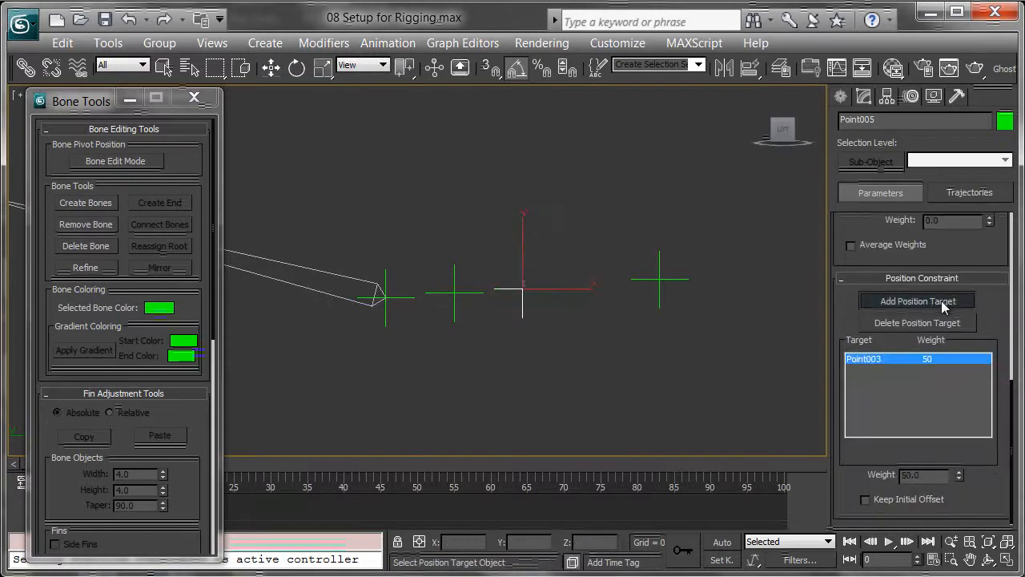
{"action": "left_click", "coordinate": [658, 279]}
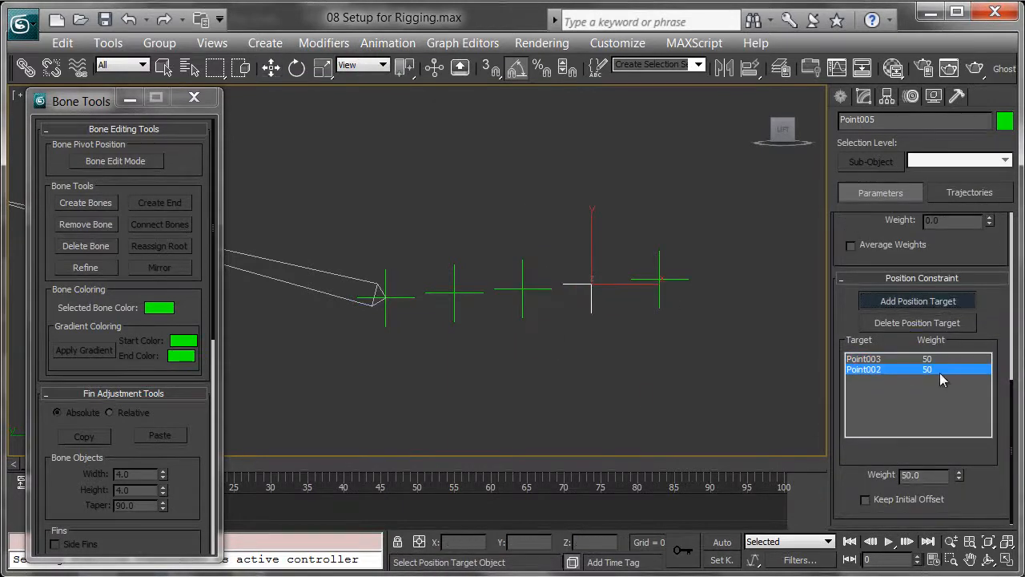
{"action": "left_click", "coordinate": [921, 302]}
Unhide the GEO layer and lower the tail-base point slightly against the shark mesh, to about Z 0.006 m.
{"action": "left_click", "coordinate": [841, 96]}
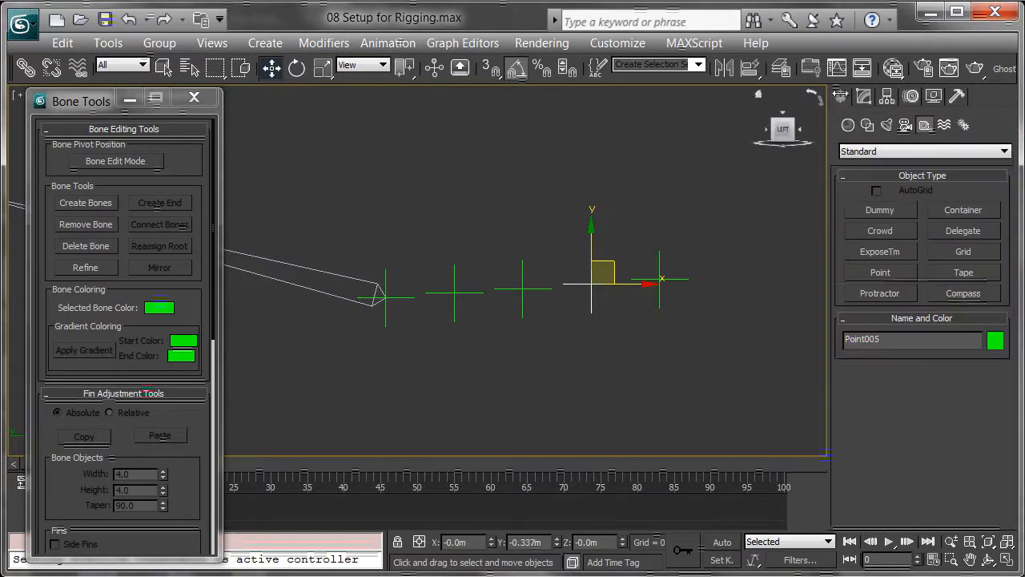
{"action": "left_click", "coordinate": [730, 288]}
{"action": "mouse_move", "coordinate": [653, 276]}
{"action": "left_mouse_down"}
{"action": "mouse_move", "coordinate": [790, 291]}
{"action": "mouse_move", "coordinate": [801, 260]}
{"action": "mouse_move", "coordinate": [515, 245]}
{"action": "mouse_move", "coordinate": [793, 241]}
{"action": "mouse_move", "coordinate": [516, 257]}
{"action": "mouse_move", "coordinate": [650, 277]}
{"action": "left_mouse_up"}
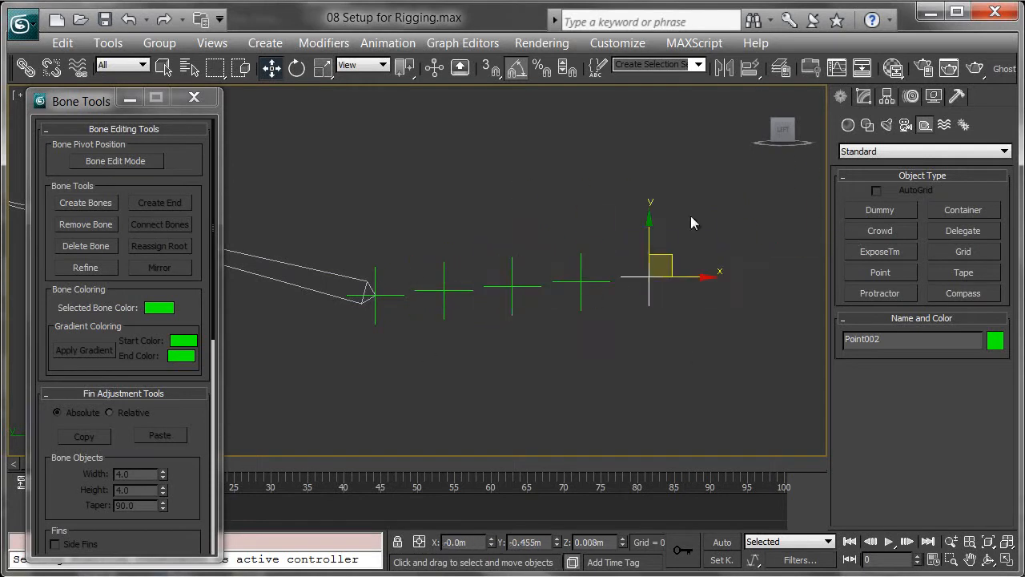
{"action": "left_click", "coordinate": [782, 69]}
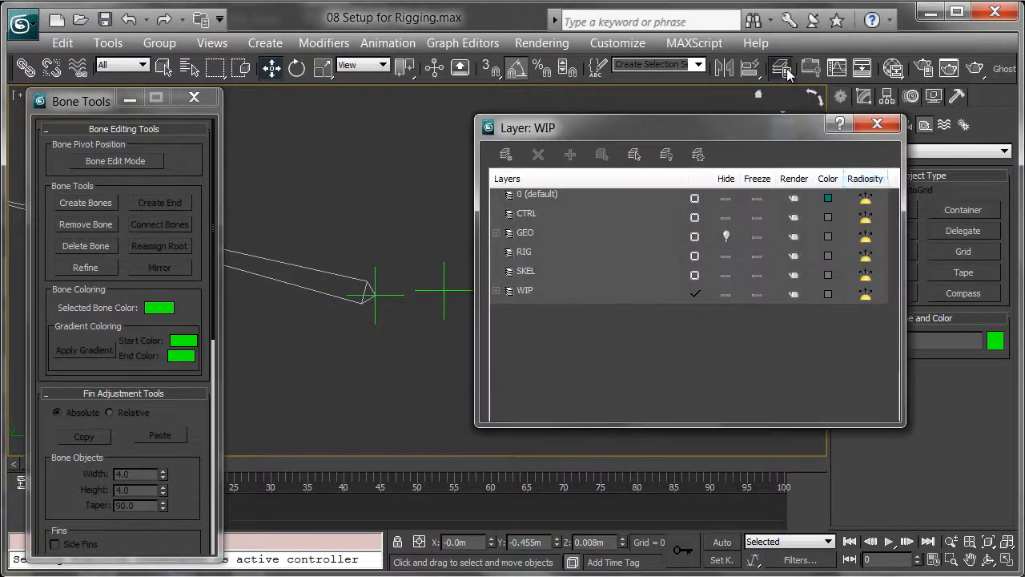
{"action": "left_click", "coordinate": [725, 236]}
{"action": "left_click_drag", "start_coordinate": [735, 128], "coordinate": [1024, 189]}
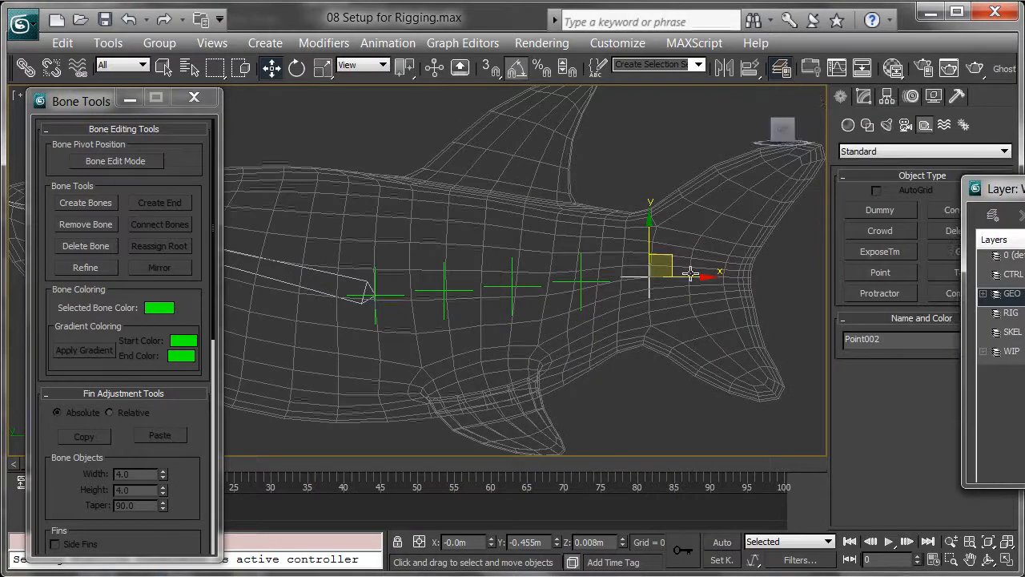
{"action": "mouse_move", "coordinate": [673, 258]}
{"action": "left_mouse_down"}
{"action": "mouse_move", "coordinate": [673, 268]}
{"action": "mouse_move", "coordinate": [673, 259]}
{"action": "left_mouse_up"}
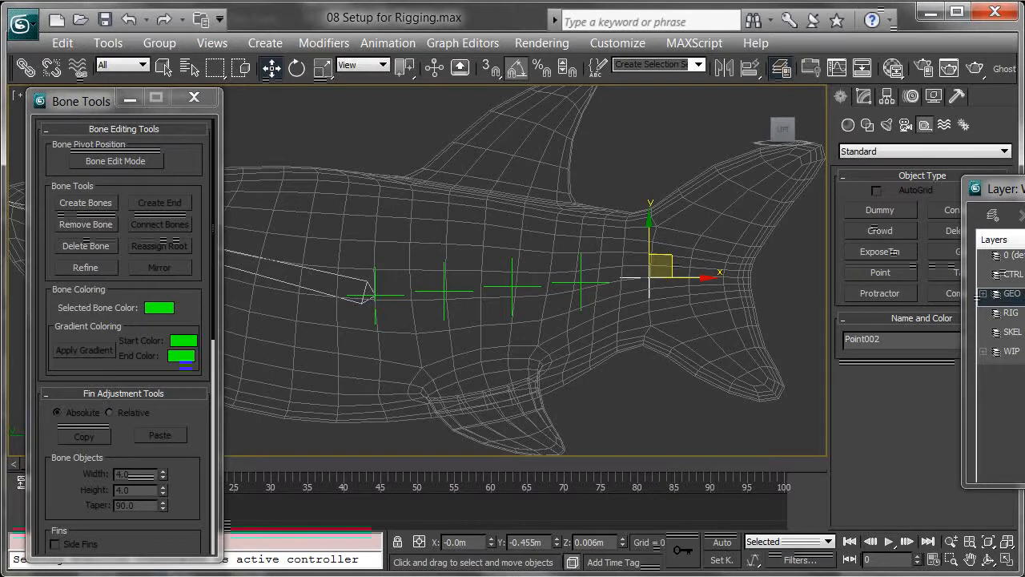
Hide the shark geometry again and close the layer manager.
{"action": "key", "text": "shift+g"}
{"action": "left_click_drag", "start_coordinate": [1006, 189], "coordinate": [706, 206]}
{"action": "left_click", "coordinate": [1024, 206]}
{"action": "middle_click_drag", "start_coordinate": [388, 285], "coordinate": [551, 252]}
{"action": "scroll", "coordinate": [578, 242], "scroll_direction": "down", "scroll_amount": 2}
Move the head bone up and away from the row of points, and Quick Align it back to the first point.
{"action": "left_click", "coordinate": [410, 251]}
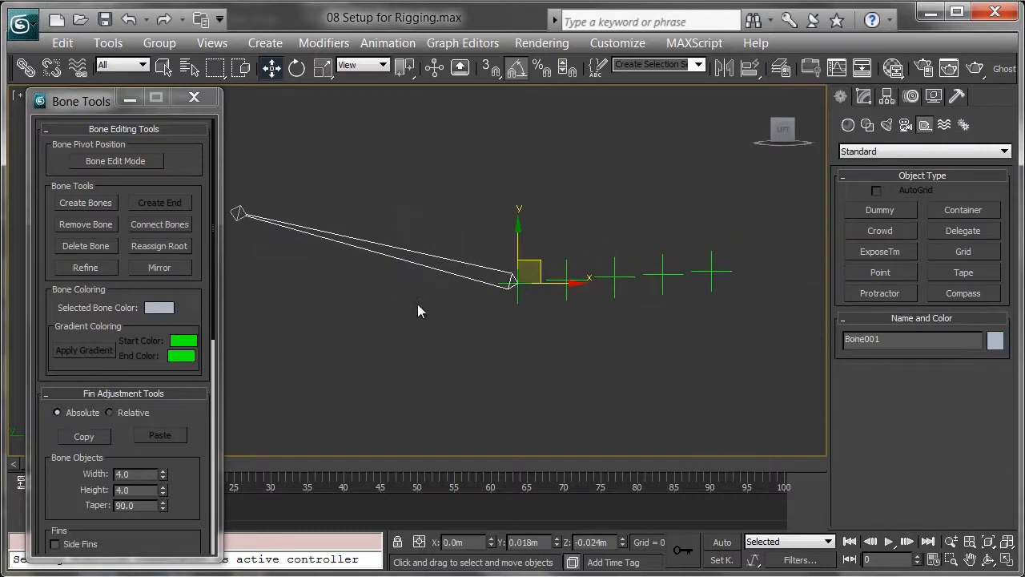
{"action": "middle_click_drag", "start_coordinate": [402, 303], "coordinate": [438, 322]}
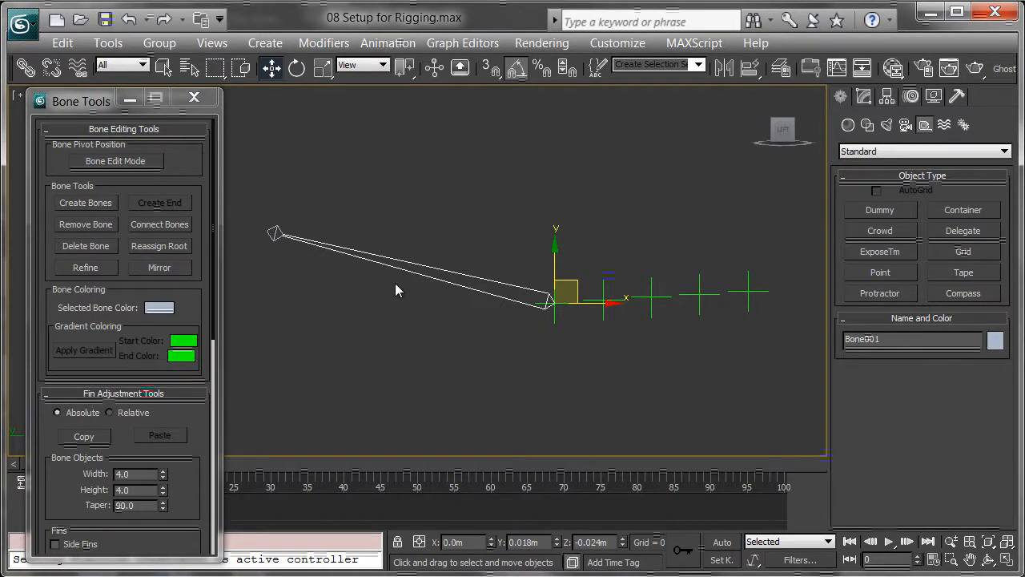
{"action": "middle_click_drag", "start_coordinate": [450, 333], "coordinate": [700, 349]}
{"action": "left_click_drag", "start_coordinate": [621, 298], "coordinate": [539, 192]}
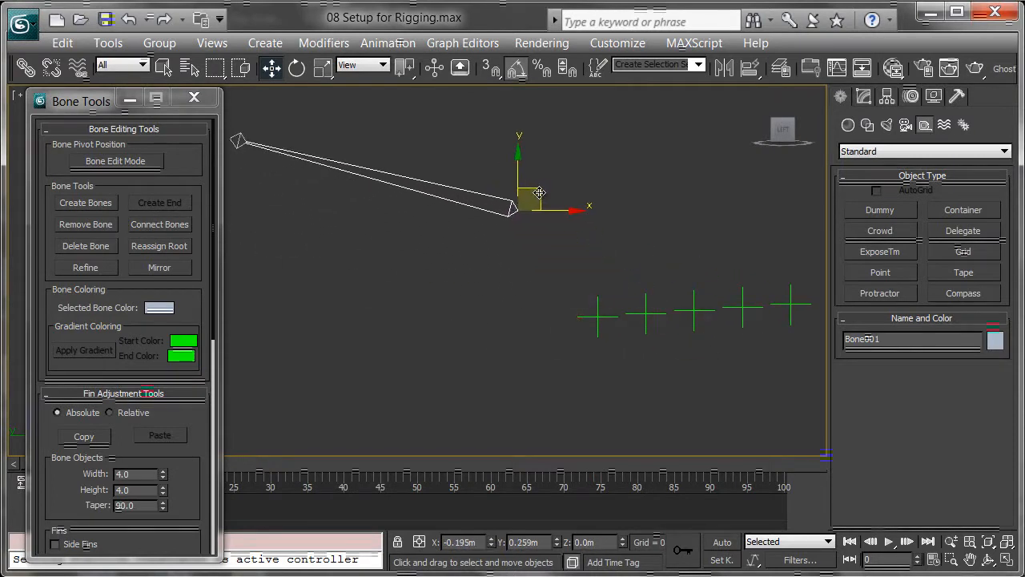
{"action": "middle_click_drag", "start_coordinate": [563, 291], "coordinate": [549, 286]}
{"action": "key", "text": "shift+a"}
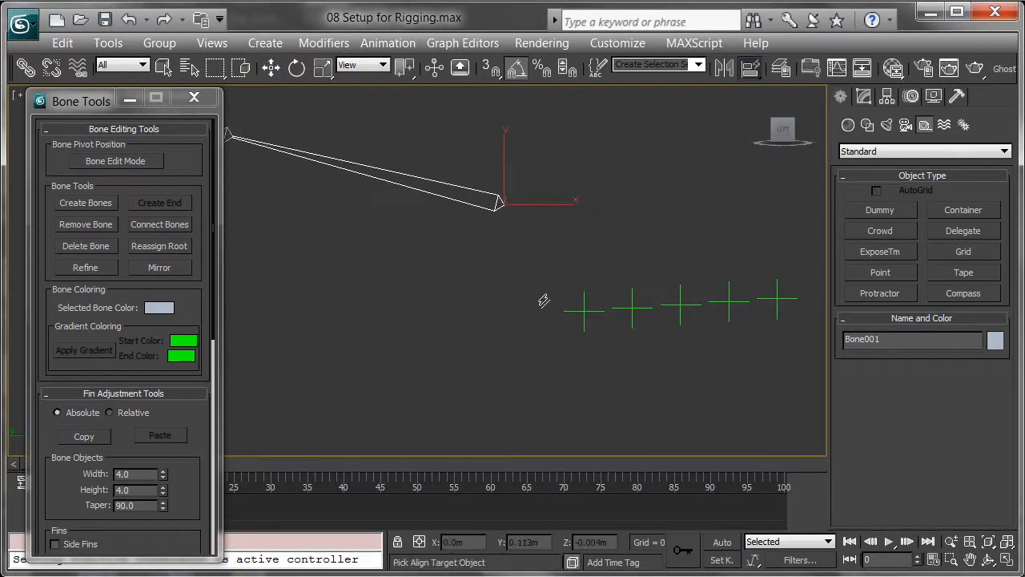
{"action": "left_click", "coordinate": [585, 307]}
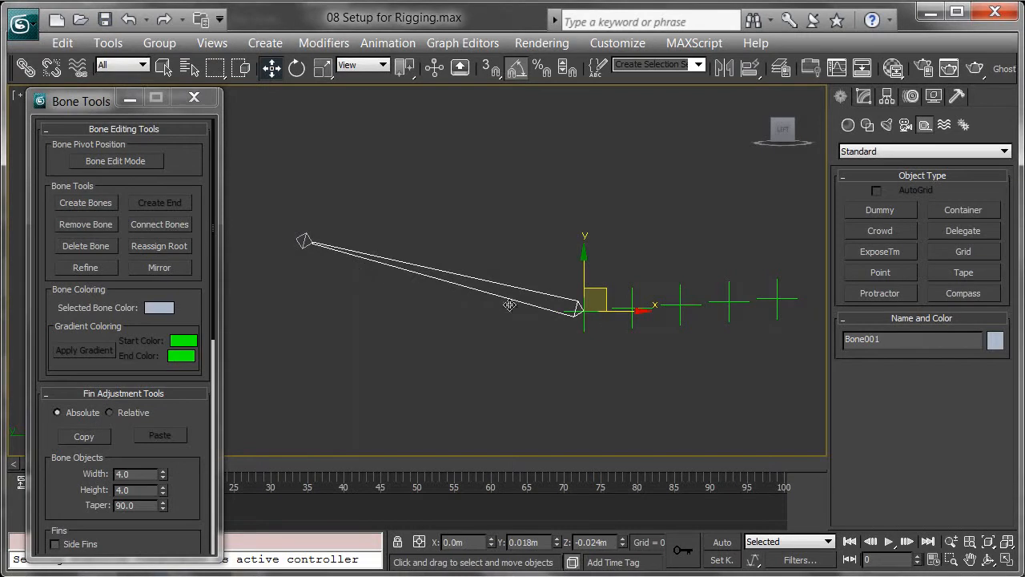
Move the head bone up and away from the row of points, and enable 3D snapping to pivots.
{"action": "left_click_drag", "start_coordinate": [604, 292], "coordinate": [495, 198]}
{"action": "middle_click_drag", "start_coordinate": [661, 289], "coordinate": [526, 281]}
{"action": "left_click", "coordinate": [86, 203]}
{"action": "scroll", "coordinate": [492, 260], "scroll_direction": "up", "scroll_amount": 4}
{"action": "middle_click_drag", "start_coordinate": [492, 264], "coordinate": [439, 291]}
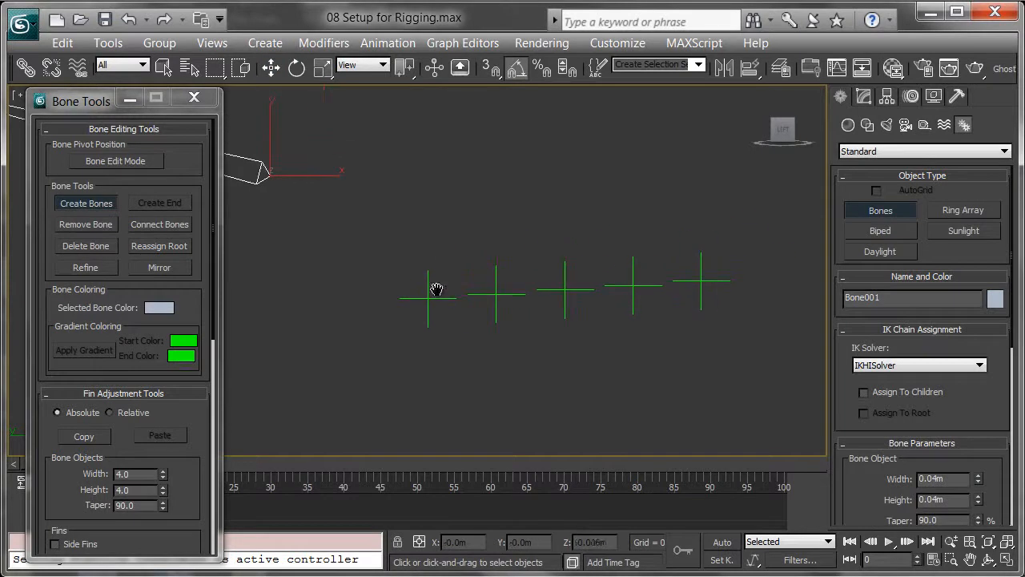
{"action": "left_click", "coordinate": [492, 71]}
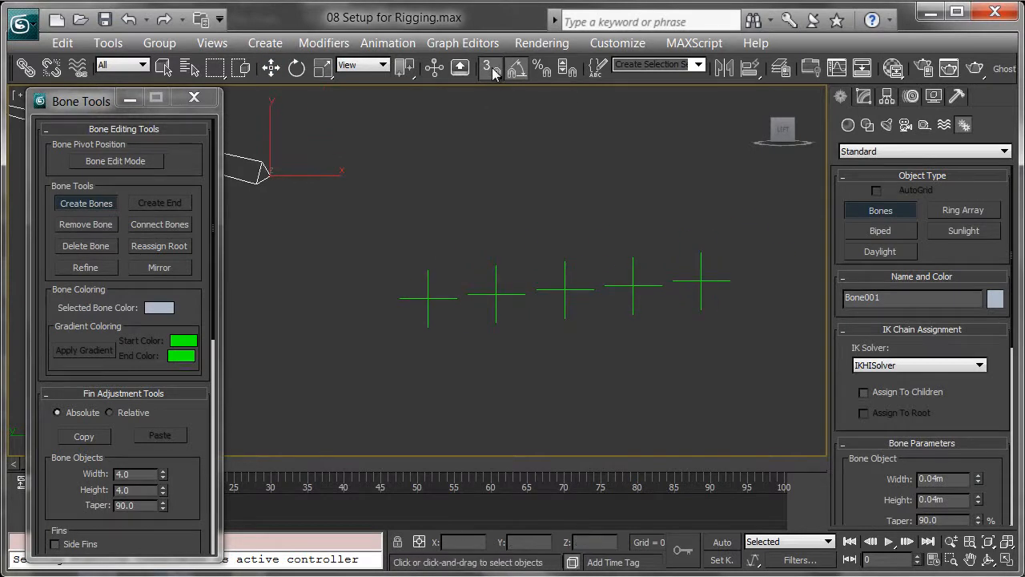
{"action": "right_click", "coordinate": [492, 71]}
{"action": "left_click_drag", "start_coordinate": [498, 172], "coordinate": [722, 140]}
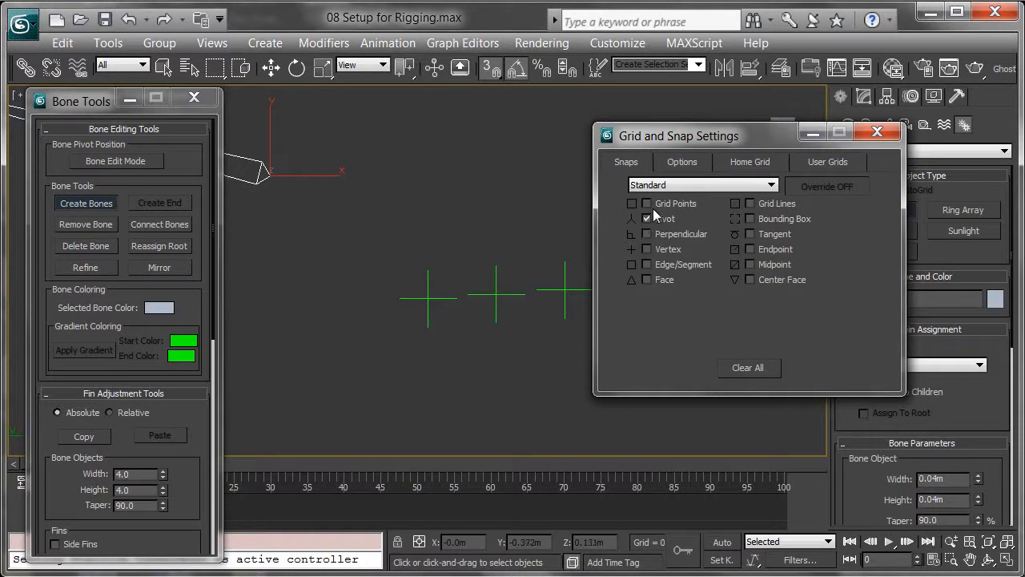
{"action": "left_click", "coordinate": [878, 132]}
Create a chain of four spine bones with an end bone, snapped through the five points from head to tail.
{"action": "mouse_move", "coordinate": [676, 328]}
{"action": "middle_mouse_down"}
{"action": "mouse_move", "coordinate": [595, 360]}
{"action": "mouse_move", "coordinate": [670, 310]}
{"action": "middle_mouse_up"}
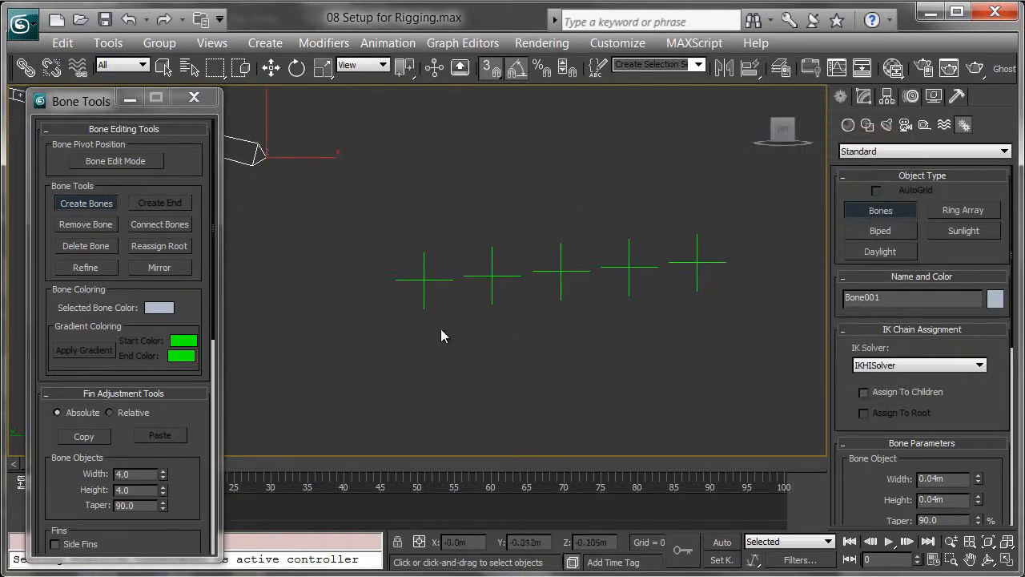
{"action": "middle_click_drag", "start_coordinate": [468, 311], "coordinate": [441, 314]}
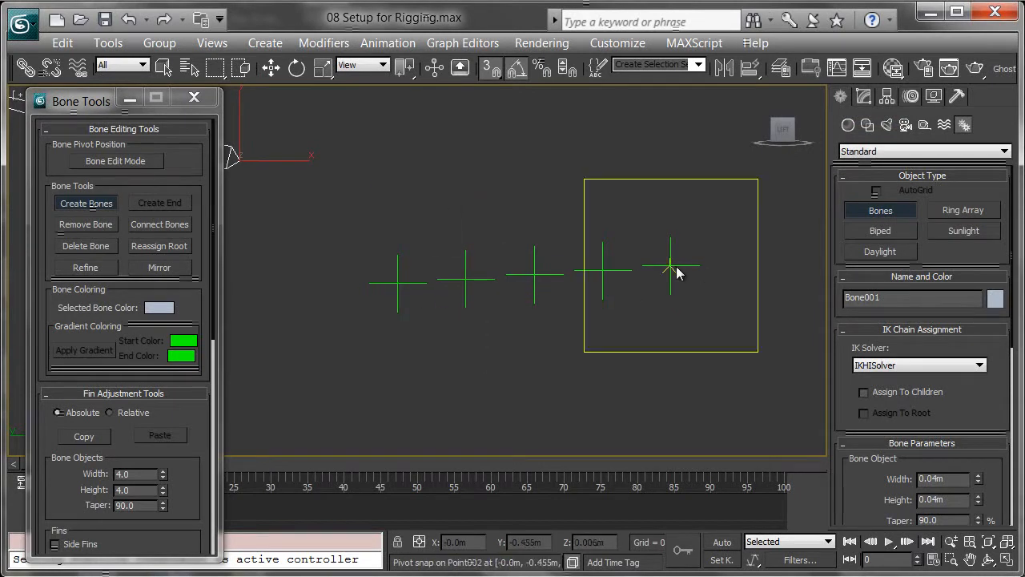
{"action": "left_click", "coordinate": [400, 286]}
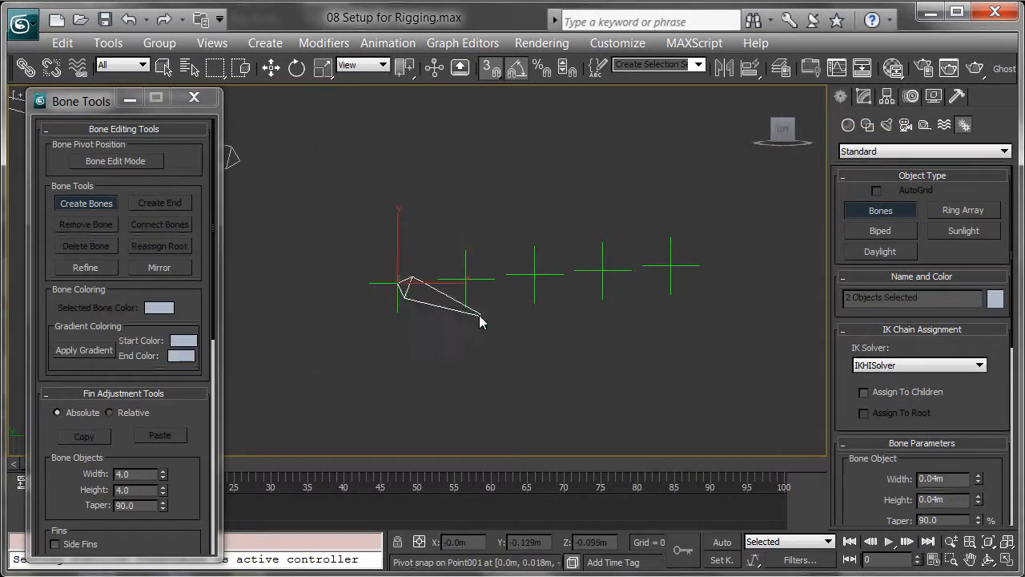
{"action": "left_click", "coordinate": [465, 281]}
{"action": "left_click", "coordinate": [534, 276]}
{"action": "left_click", "coordinate": [603, 271]}
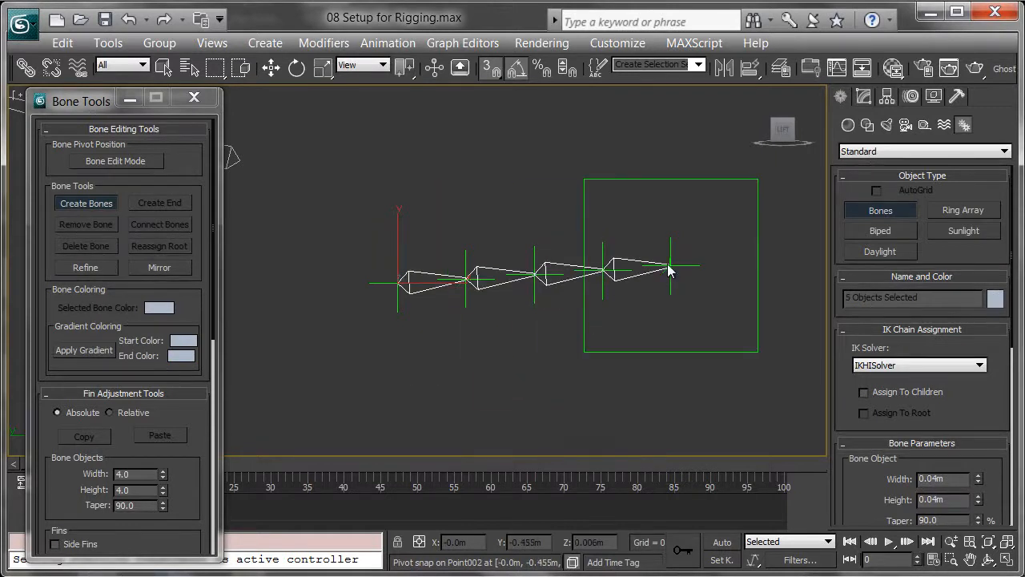
{"action": "right_click", "coordinate": [822, 302]}
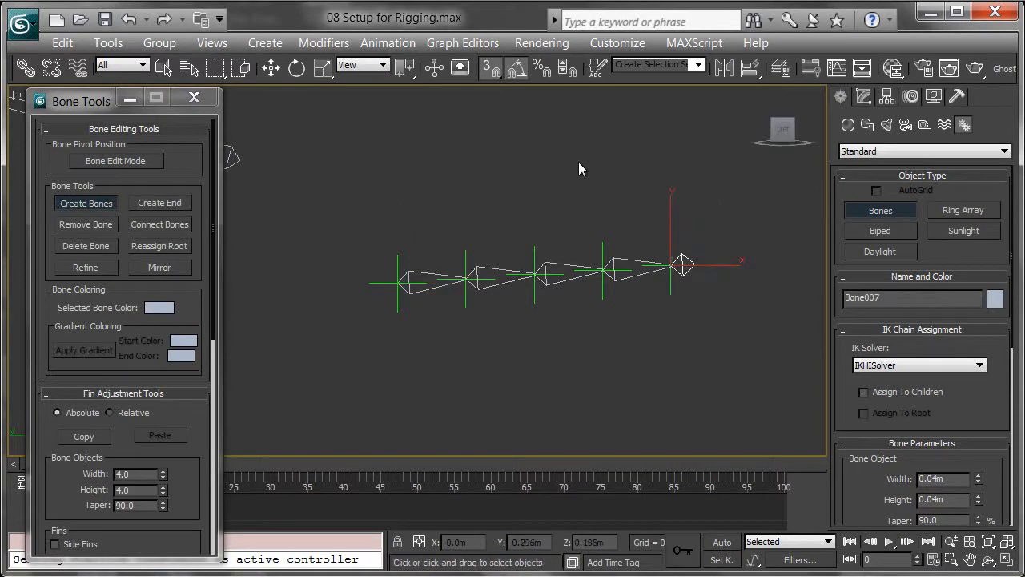
{"action": "key", "text": "w"}
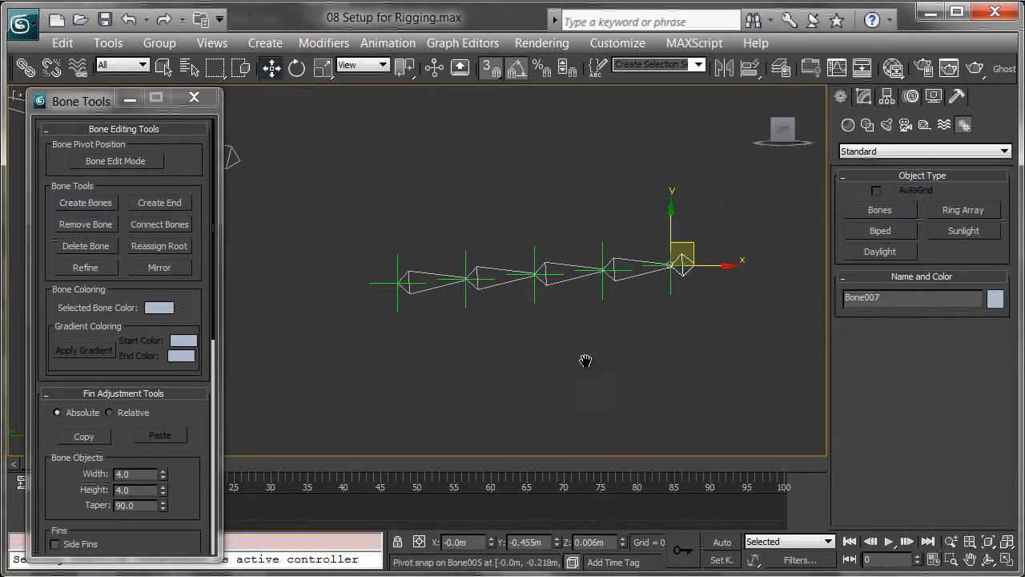
Switch snapping off, pull the point helpers clear of the spine bones and delete them all.
{"action": "middle_click_drag", "start_coordinate": [585, 361], "coordinate": [532, 361]}
{"action": "middle_click_drag", "start_coordinate": [596, 312], "coordinate": [617, 295]}
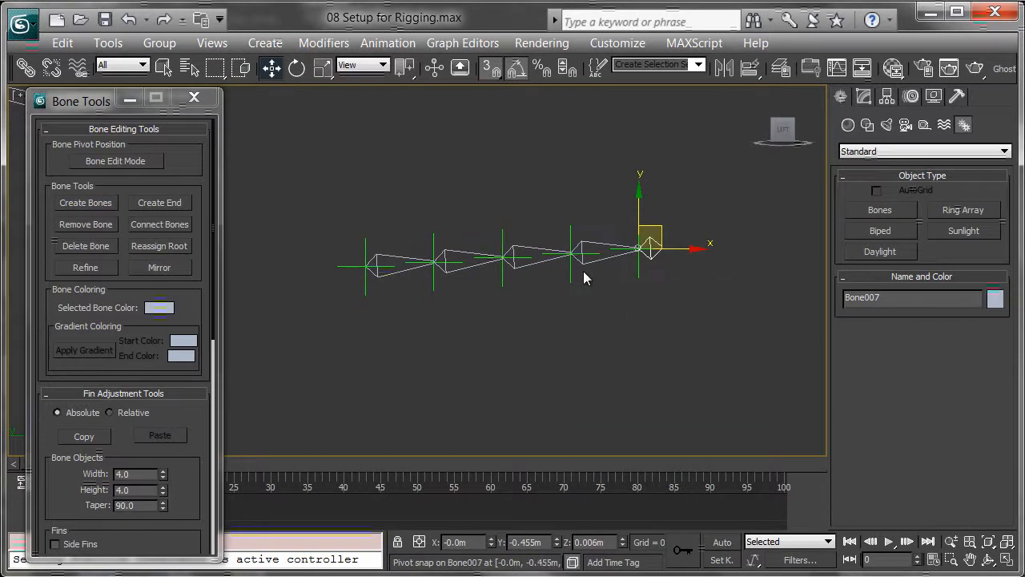
{"action": "key", "text": "s"}
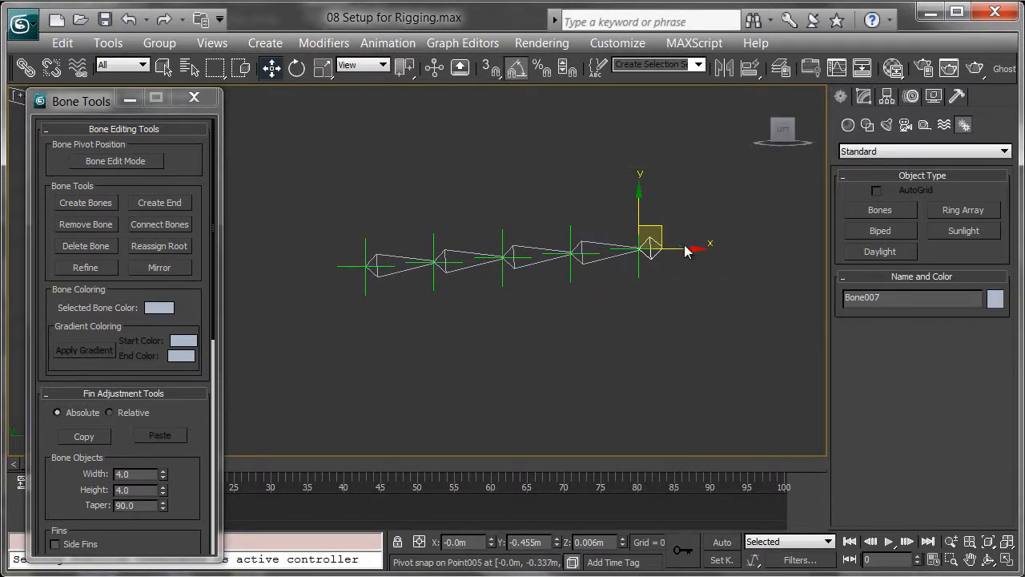
{"action": "left_click", "coordinate": [645, 255]}
{"action": "left_click_drag", "start_coordinate": [645, 255], "coordinate": [577, 356]}
{"action": "left_click_drag", "start_coordinate": [363, 290], "coordinate": [398, 373]}
{"action": "left_click_drag", "start_coordinate": [326, 315], "coordinate": [625, 410]}
{"action": "key", "text": "Delete"}
Quick Align the head bone to the first bone of the spine chain.
{"action": "middle_click_drag", "start_coordinate": [353, 135], "coordinate": [599, 175]}
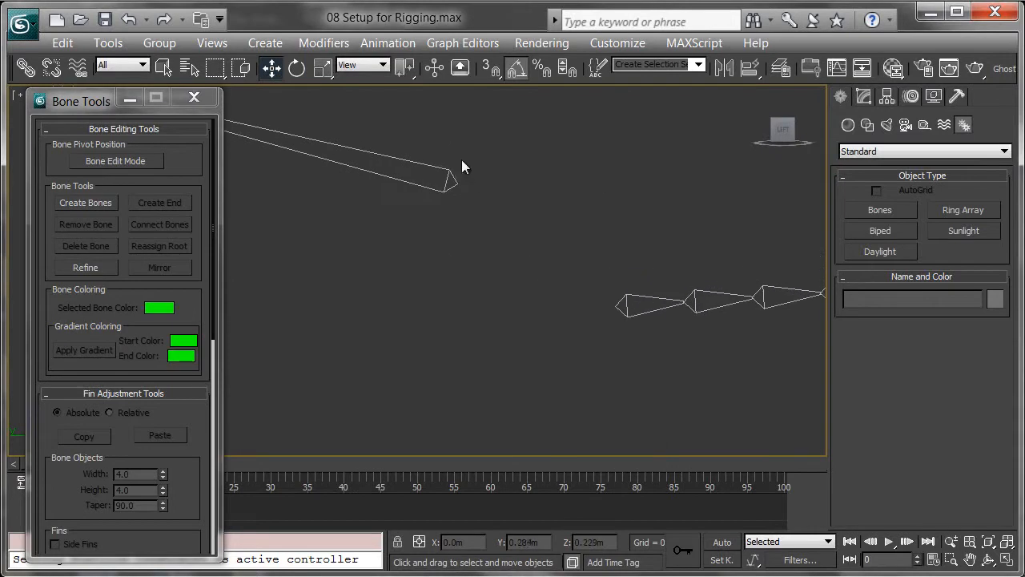
{"action": "left_click_drag", "start_coordinate": [427, 205], "coordinate": [427, 206]}
{"action": "middle_click_drag", "start_coordinate": [492, 237], "coordinate": [527, 286]}
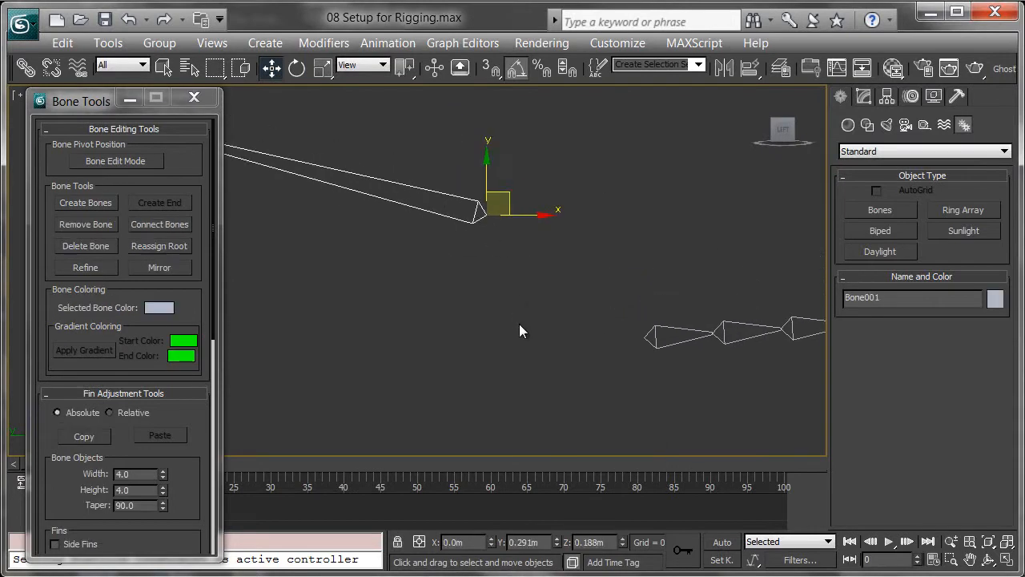
{"action": "key", "text": "alt+a"}
{"action": "left_click", "coordinate": [659, 337]}
{"action": "middle_click_drag", "start_coordinate": [664, 360], "coordinate": [528, 363]}
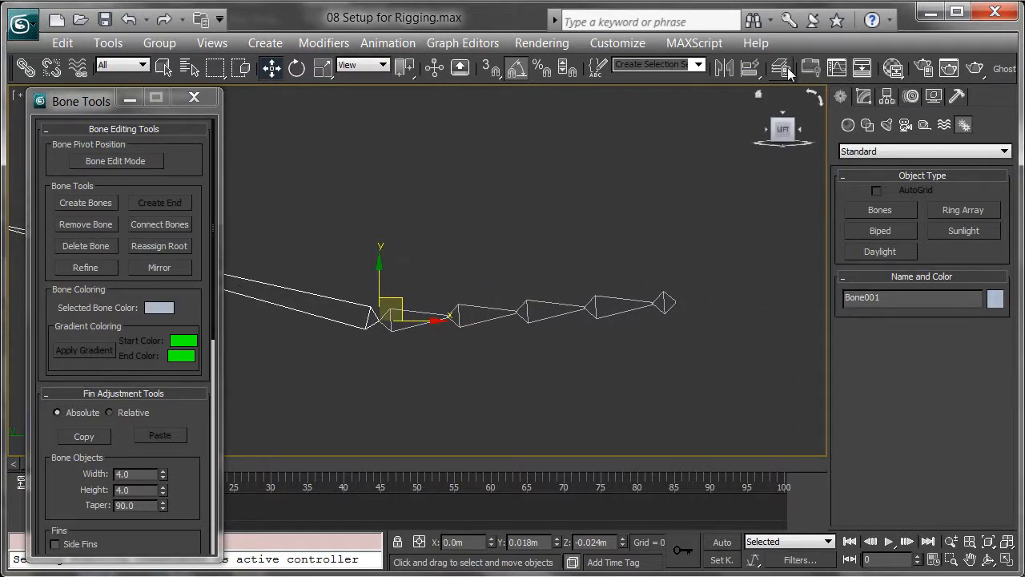
Unhide the GEO layer so the shark mesh shows around the bones, and close the layer manager.
{"action": "left_click", "coordinate": [787, 69]}
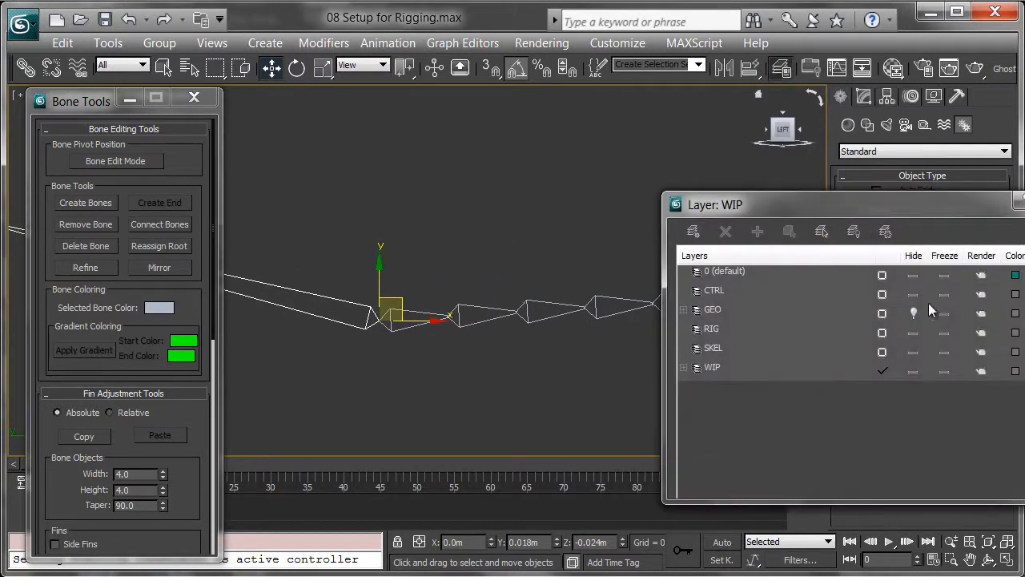
{"action": "left_click_drag", "start_coordinate": [891, 210], "coordinate": [826, 176]}
{"action": "left_click", "coordinate": [864, 280]}
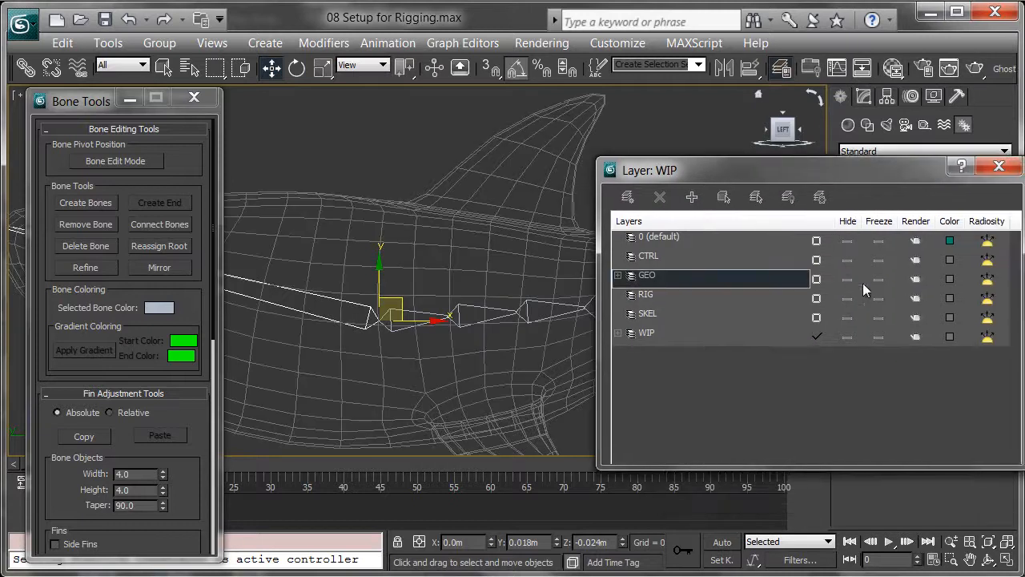
{"action": "left_click", "coordinate": [999, 166]}
{"action": "middle_click_drag", "start_coordinate": [828, 332], "coordinate": [676, 315]}
{"action": "left_click", "coordinate": [662, 320]}
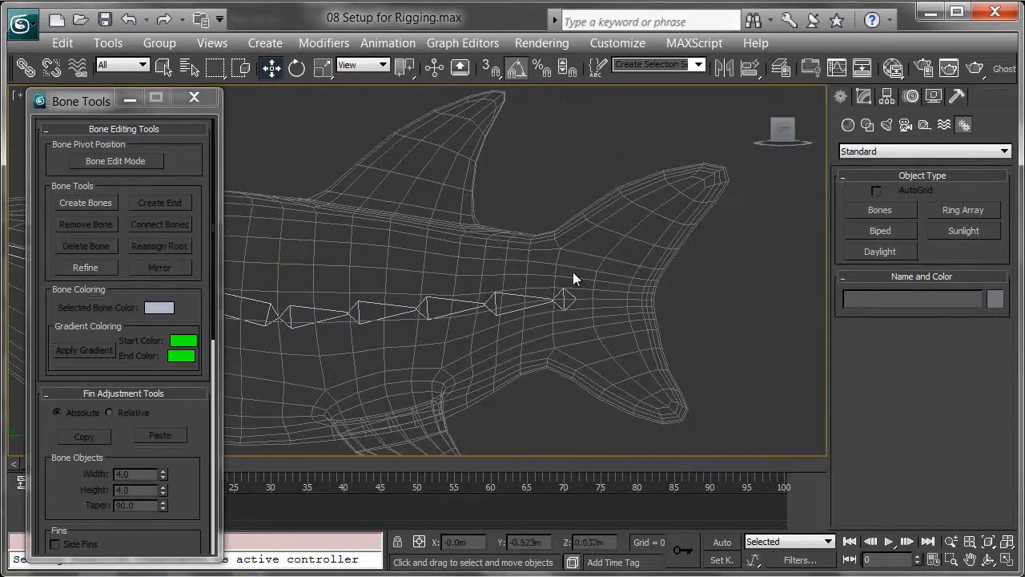
Create a bone with an end bone running from the base of the dorsal fin to its tip.
{"action": "left_click", "coordinate": [95, 201]}
{"action": "middle_click_drag", "start_coordinate": [386, 224], "coordinate": [339, 302]}
{"action": "left_click", "coordinate": [342, 292]}
{"action": "left_click", "coordinate": [455, 172]}
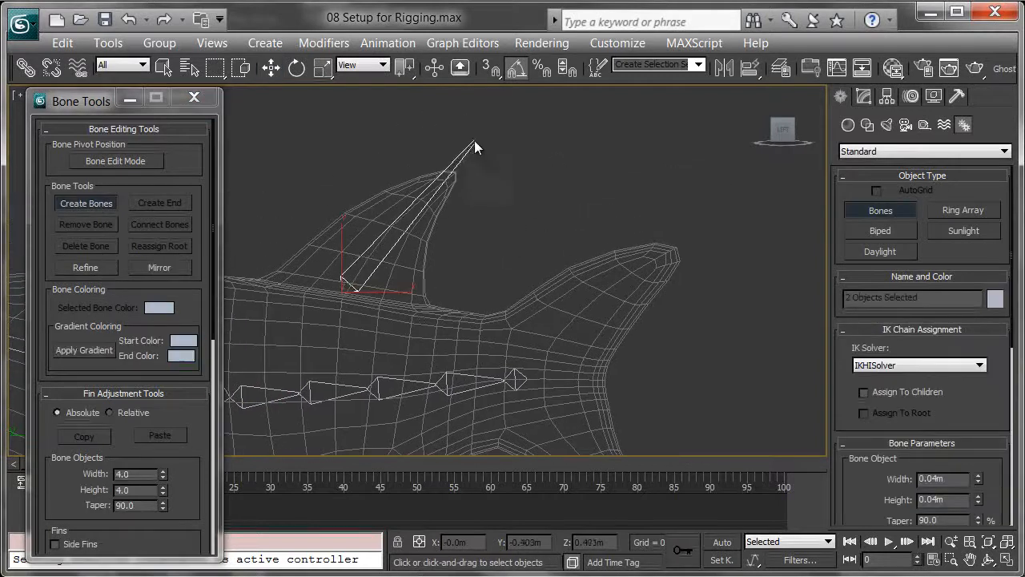
{"action": "right_click", "coordinate": [670, 190]}
{"action": "right_click", "coordinate": [729, 211]}
Create a bone with an end bone from the base of the upper tail lobe to its tip.
{"action": "middle_click_drag", "start_coordinate": [699, 327], "coordinate": [588, 206]}
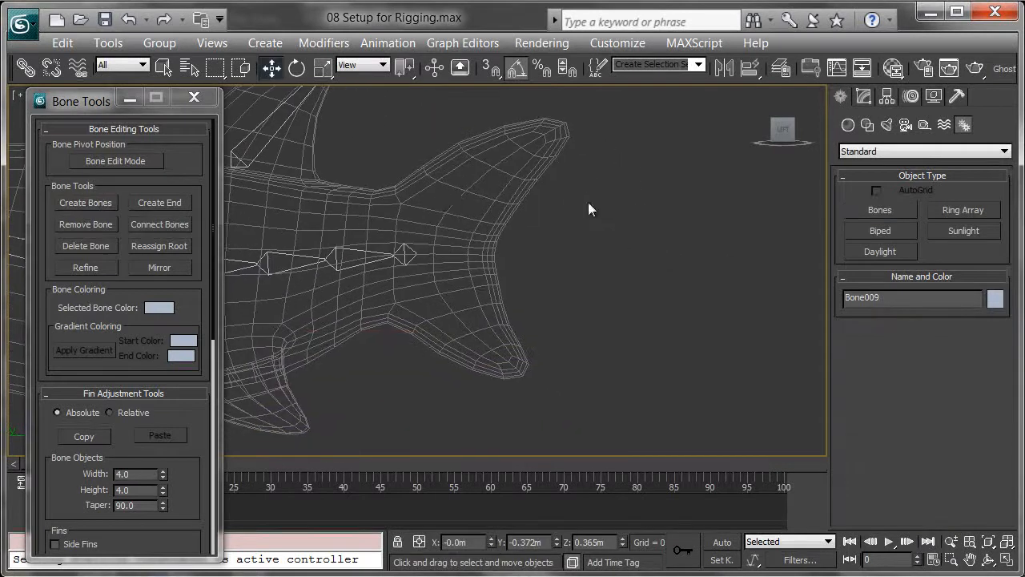
{"action": "left_click", "coordinate": [86, 203]}
{"action": "left_click", "coordinate": [440, 213]}
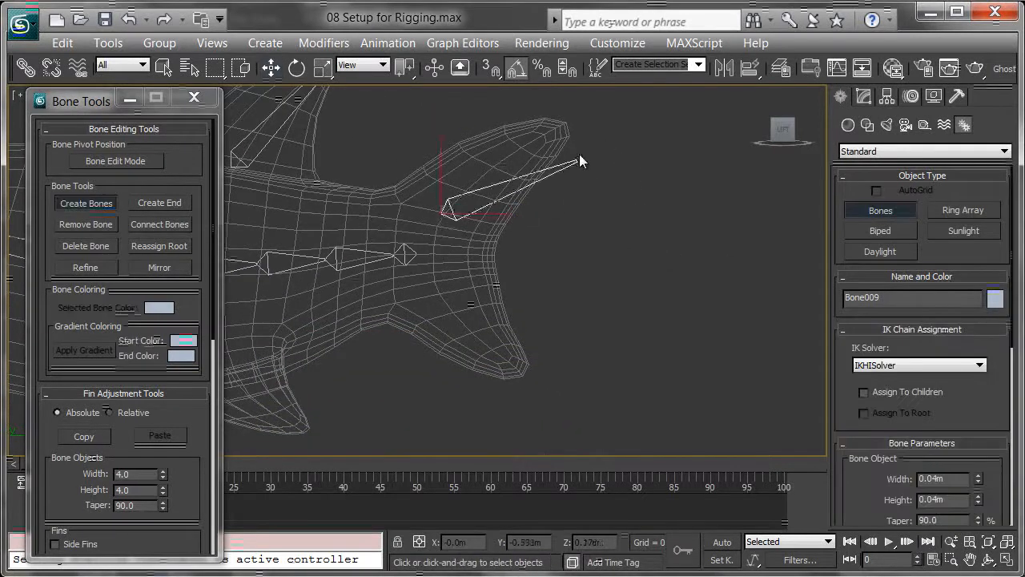
{"action": "left_click", "coordinate": [567, 124]}
{"action": "right_click", "coordinate": [654, 263]}
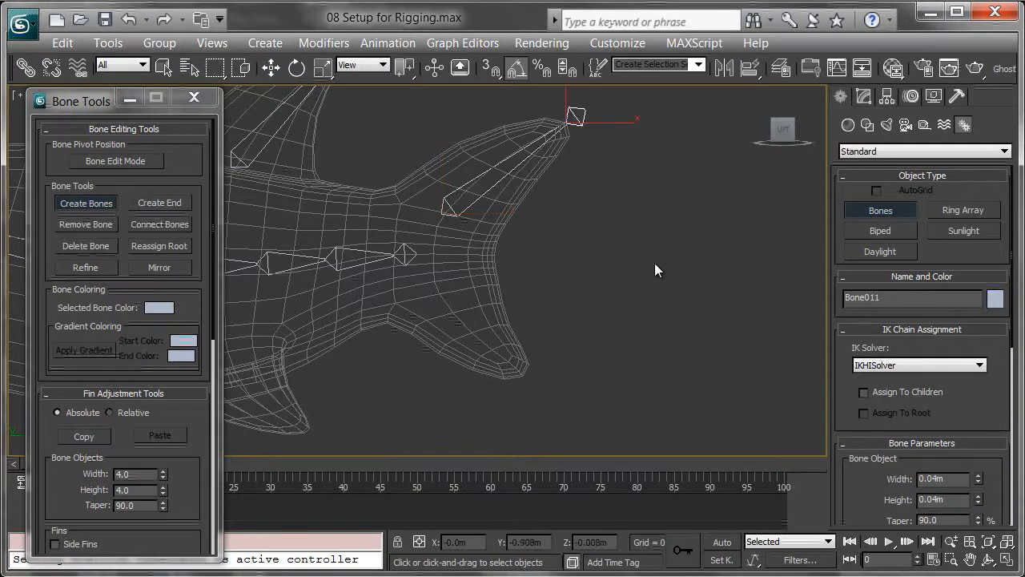
Create a bone with an end bone from the base of the lower tail lobe to its tip.
{"action": "left_click", "coordinate": [439, 296]}
{"action": "left_click", "coordinate": [528, 372]}
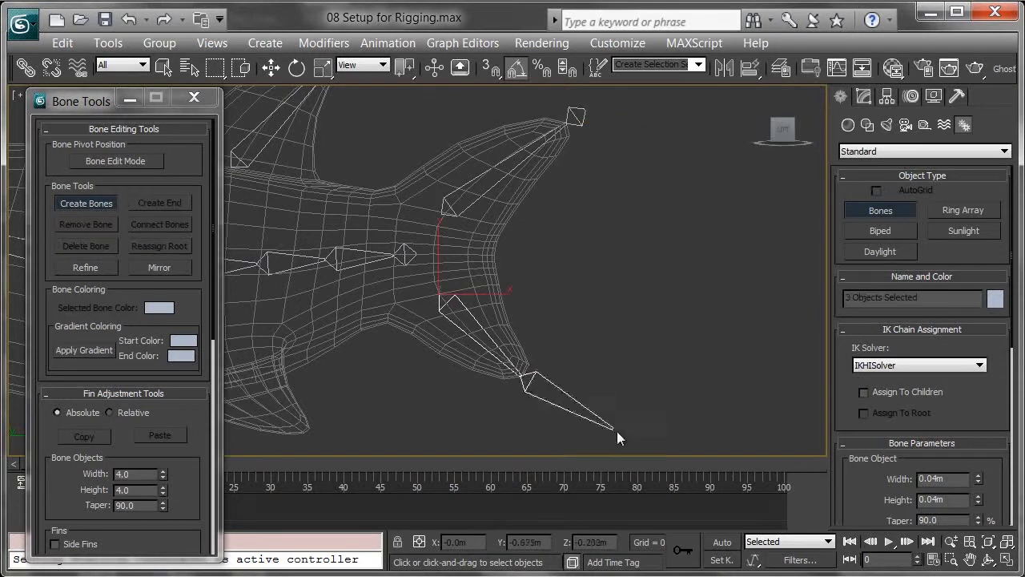
{"action": "right_click", "coordinate": [679, 392]}
Create a bone with an end bone from the root of the belly side fin to its tip.
{"action": "middle_click_drag", "start_coordinate": [464, 367], "coordinate": [715, 316]}
{"action": "middle_click_drag", "start_coordinate": [569, 325], "coordinate": [593, 302]}
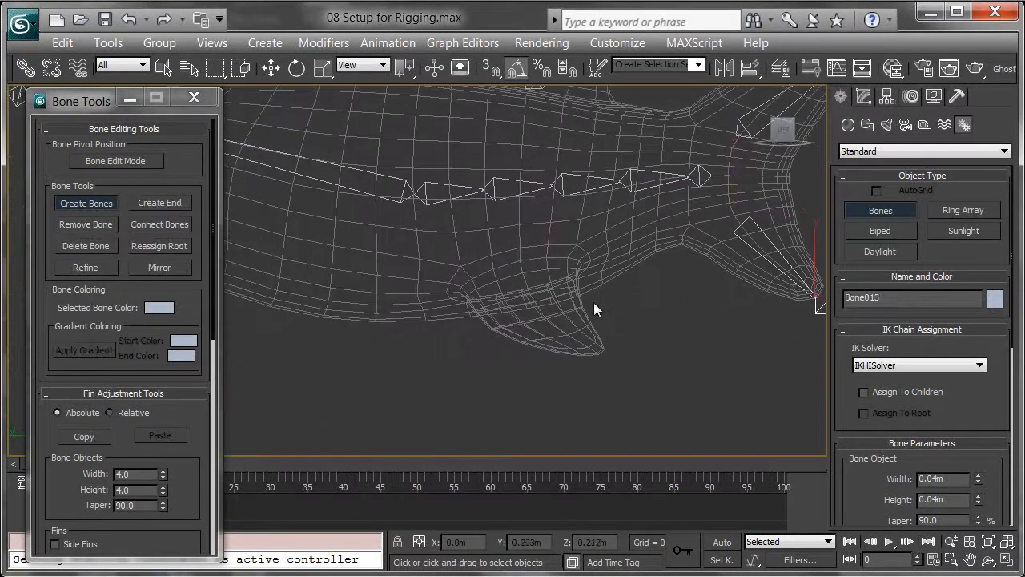
{"action": "left_click", "coordinate": [512, 254]}
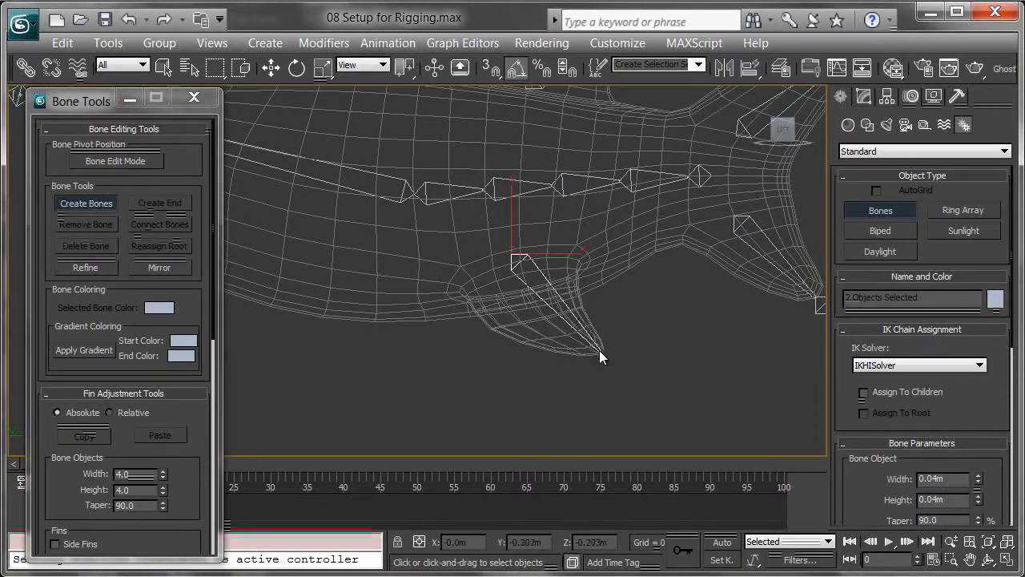
{"action": "left_click", "coordinate": [608, 356]}
{"action": "right_click", "coordinate": [632, 362]}
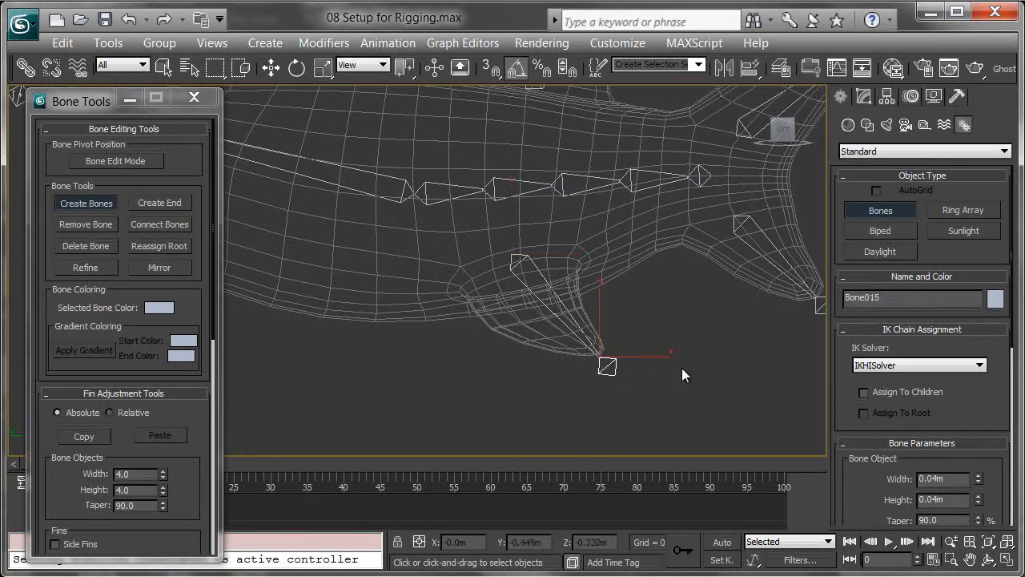
{"action": "middle_click_drag", "start_coordinate": [682, 367], "coordinate": [653, 361]}
{"action": "right_click", "coordinate": [665, 370]}
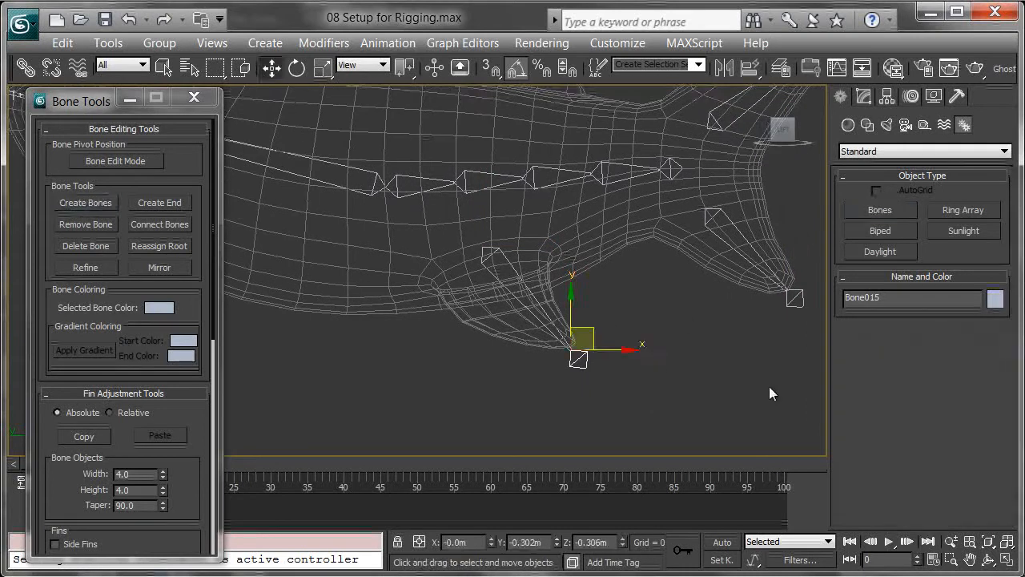
In the perspective view, move the side fin's root bone outward toward its fin, to about X -0.107 m.
{"action": "key", "text": "p"}
{"action": "middle_click_drag", "start_coordinate": [605, 399], "coordinate": [547, 346], "text": "alt"}
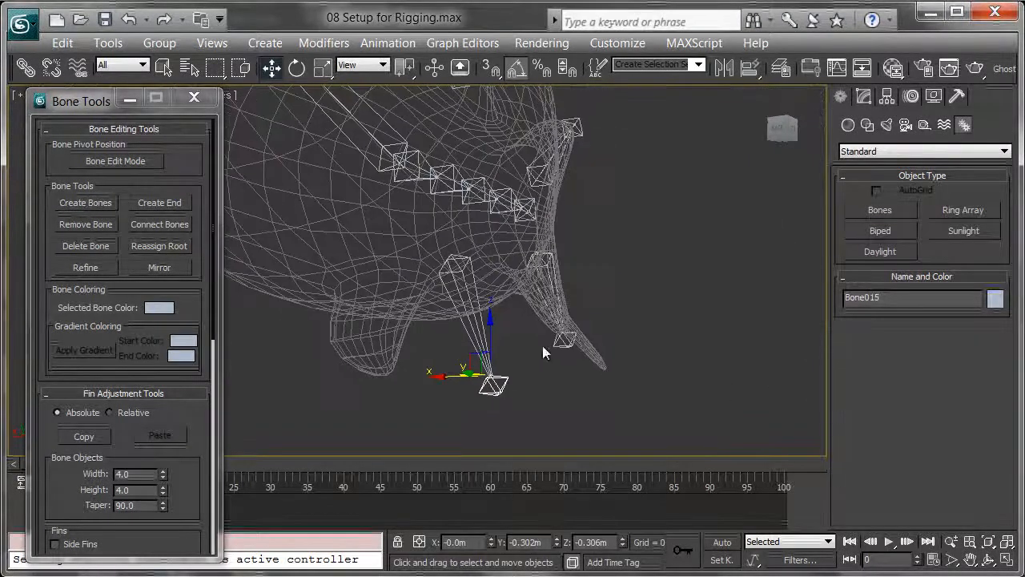
{"action": "key", "text": "Page_Up"}
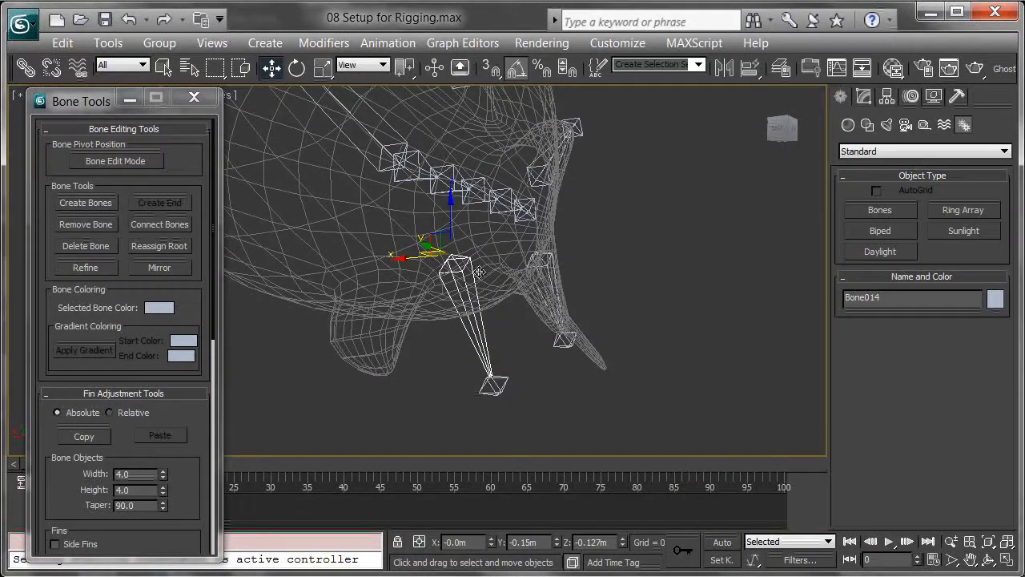
{"action": "middle_click_drag", "start_coordinate": [468, 289], "coordinate": [483, 326], "text": "alt"}
{"action": "left_click_drag", "start_coordinate": [393, 230], "coordinate": [456, 232]}
Make the shark mesh see-through so the bones inside the body and fins can be seen.
{"action": "mouse_move", "coordinate": [456, 233]}
{"action": "middle_mouse_down", "text": "alt"}
{"action": "mouse_move", "coordinate": [429, 270]}
{"action": "mouse_move", "coordinate": [300, 289]}
{"action": "mouse_move", "coordinate": [334, 273]}
{"action": "mouse_move", "coordinate": [313, 267]}
{"action": "mouse_move", "coordinate": [347, 254]}
{"action": "middle_mouse_up", "text": "alt"}
{"action": "scroll", "coordinate": [314, 271], "scroll_direction": "up", "scroll_amount": 3}
{"action": "left_click", "coordinate": [447, 262]}
{"action": "key", "text": "alt+x"}
{"action": "middle_click_drag", "start_coordinate": [426, 303], "coordinate": [563, 274], "text": "alt"}
{"action": "left_click", "coordinate": [425, 375]}
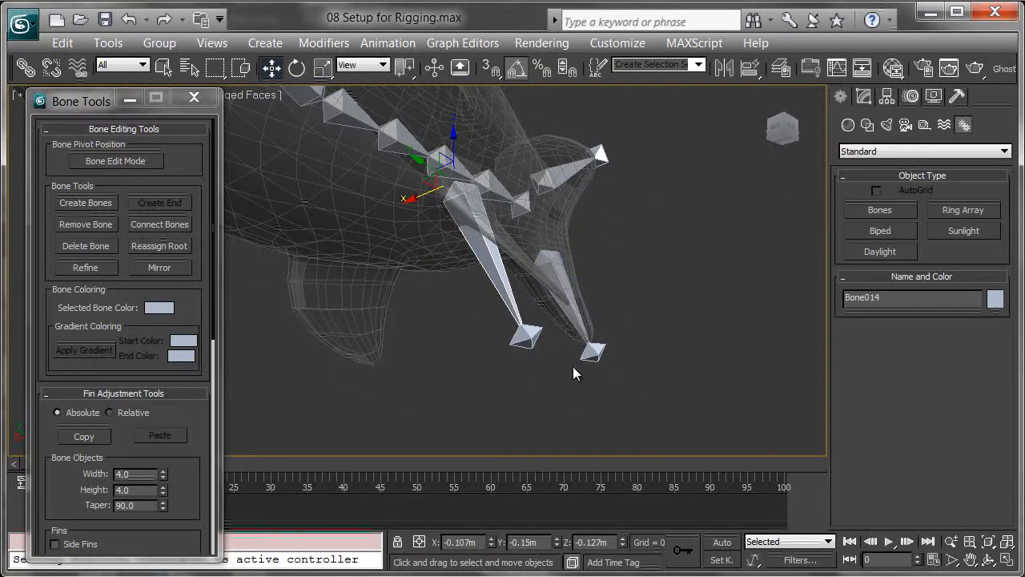
Turn on Bone Edit Mode and move the side fin's end bone outward to about X -0.194 m.
{"action": "left_click", "coordinate": [517, 338]}
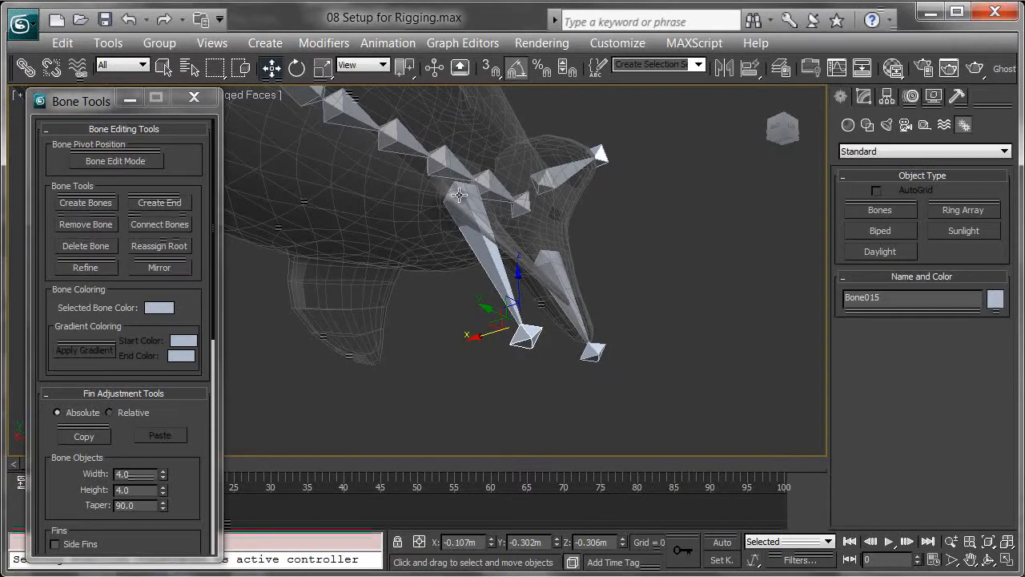
{"action": "middle_click_drag", "start_coordinate": [462, 244], "coordinate": [490, 261], "text": "alt"}
{"action": "middle_click_drag", "start_coordinate": [444, 291], "coordinate": [482, 282], "text": "alt"}
{"action": "left_click_drag", "start_coordinate": [488, 282], "coordinate": [517, 294]}
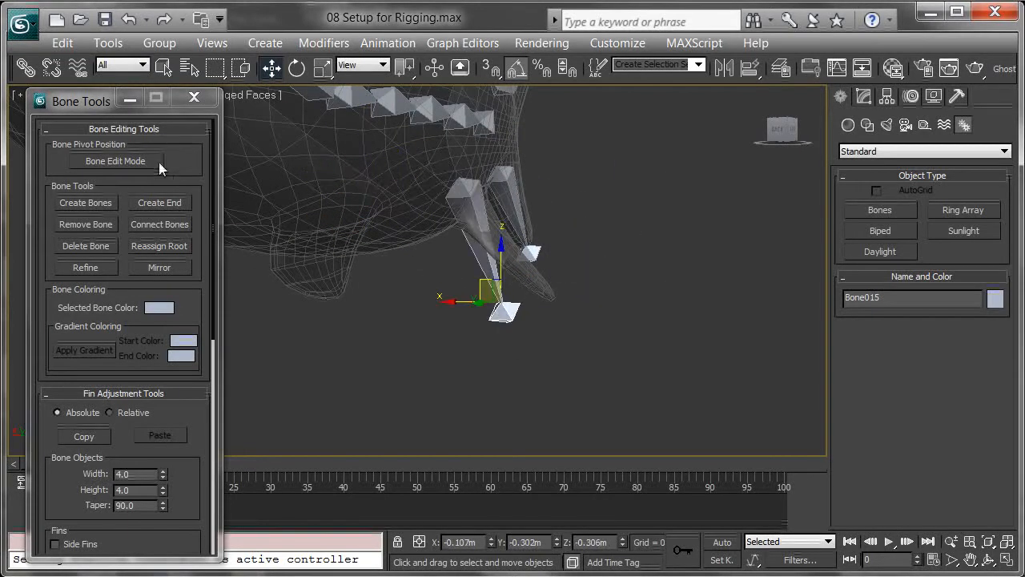
{"action": "left_click", "coordinate": [132, 161]}
{"action": "left_click_drag", "start_coordinate": [454, 301], "coordinate": [371, 297]}
{"action": "right_click", "coordinate": [371, 297]}
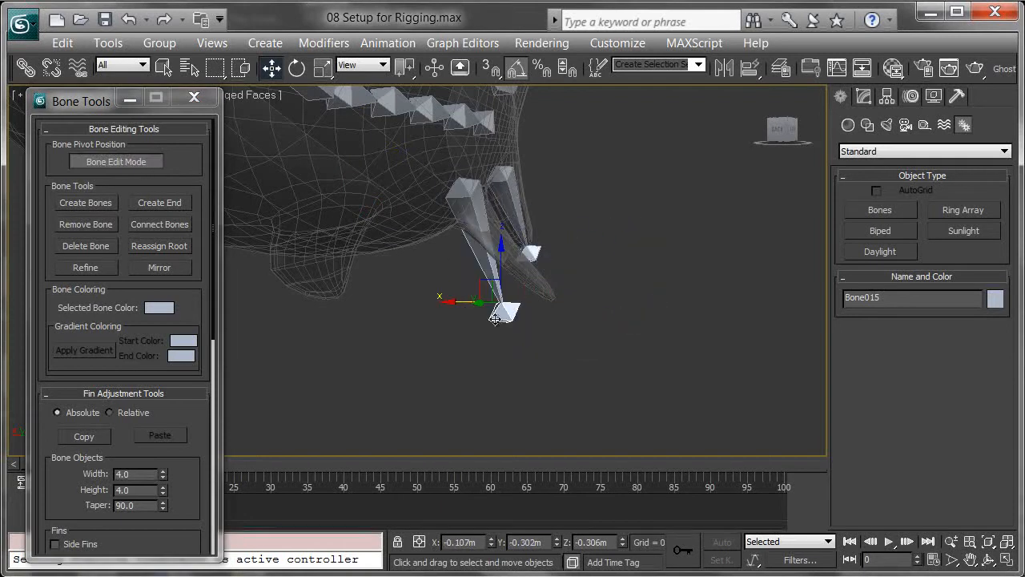
{"action": "left_click_drag", "start_coordinate": [447, 302], "coordinate": [504, 272]}
{"action": "middle_click_drag", "start_coordinate": [540, 286], "coordinate": [409, 298], "text": "alt"}
{"action": "left_click_drag", "start_coordinate": [408, 298], "coordinate": [416, 297]}
{"action": "middle_click_drag", "start_coordinate": [416, 297], "coordinate": [543, 286], "text": "alt"}
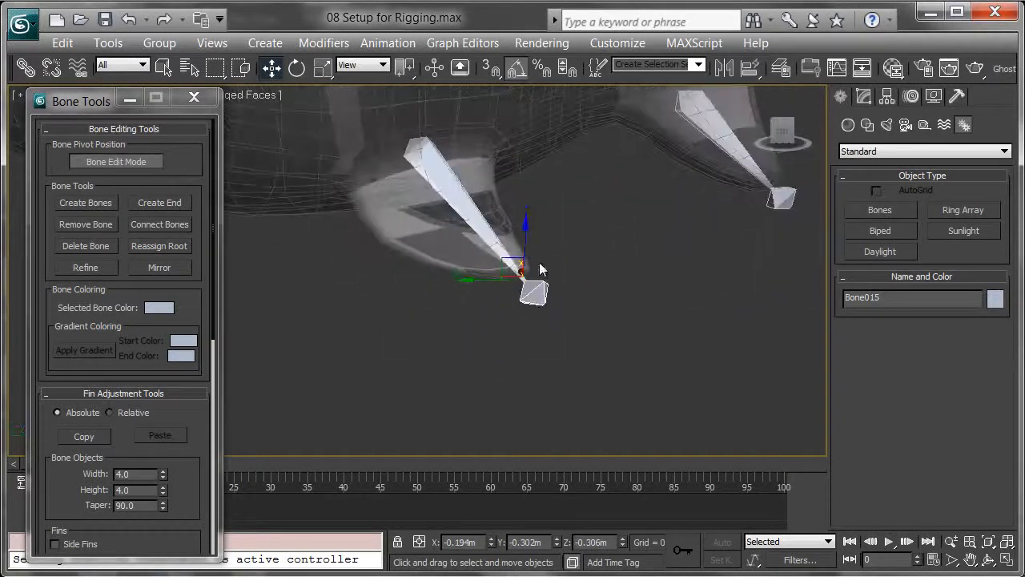
Fine-tune the end bone at the side fin's tip to about X -0.189 m and Z -0.291 m, and leave Bone Edit Mode.
{"action": "left_click_drag", "start_coordinate": [527, 237], "coordinate": [526, 229]}
{"action": "middle_click_drag", "start_coordinate": [527, 229], "coordinate": [381, 337], "text": "alt"}
{"action": "left_click_drag", "start_coordinate": [372, 319], "coordinate": [377, 320]}
{"action": "middle_click_drag", "start_coordinate": [389, 331], "coordinate": [484, 324], "text": "alt"}
{"action": "middle_click_drag", "start_coordinate": [589, 316], "coordinate": [675, 317], "text": "alt"}
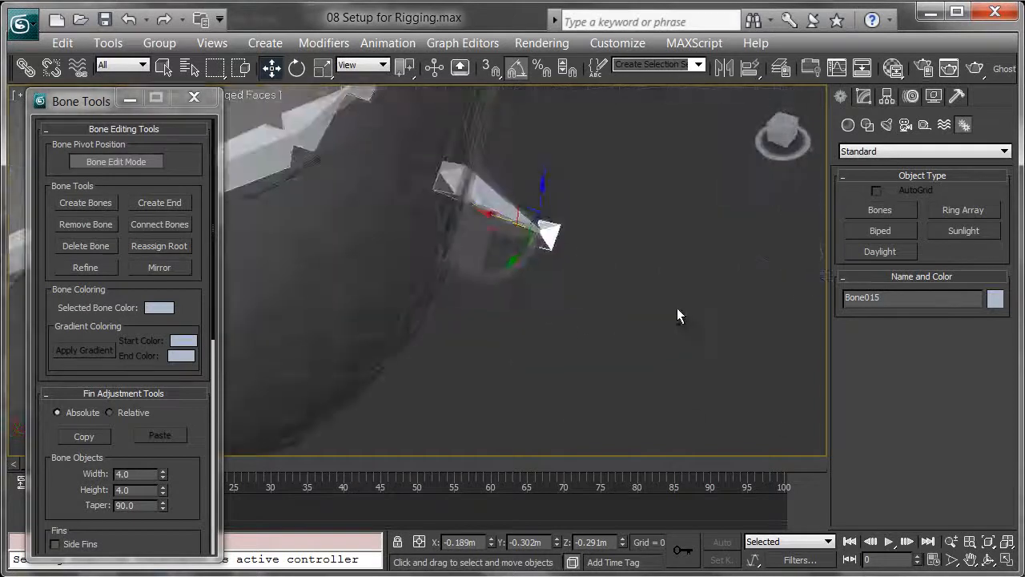
{"action": "key", "text": "z"}
{"action": "left_click", "coordinate": [122, 165]}
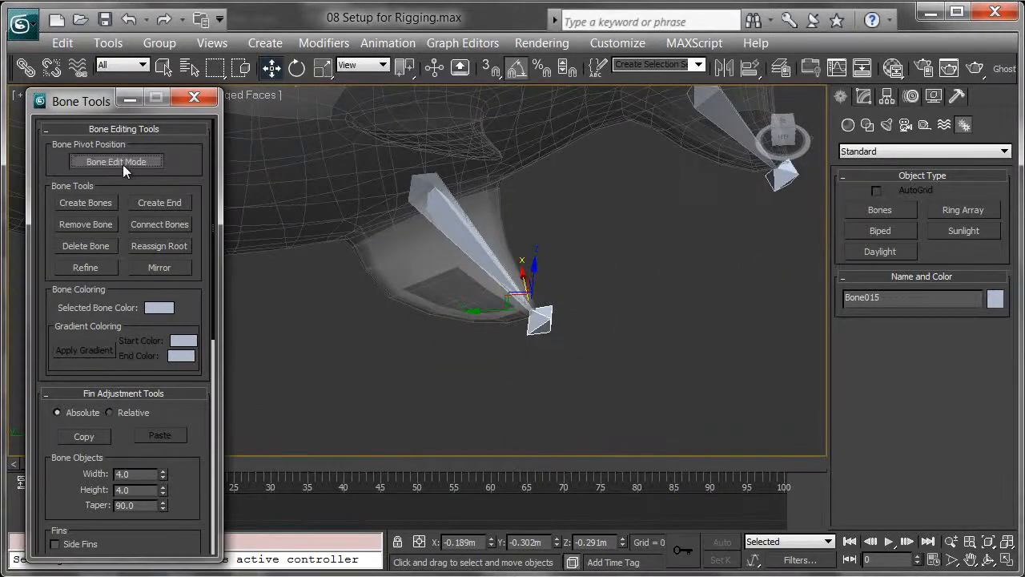
With Bone Edit Mode off, delete the end bone at the side fin's tip.
{"action": "left_click", "coordinate": [117, 160]}
{"action": "left_click", "coordinate": [435, 189]}
{"action": "middle_click_drag", "start_coordinate": [470, 229], "coordinate": [521, 216], "text": "alt"}
{"action": "left_click", "coordinate": [559, 273]}
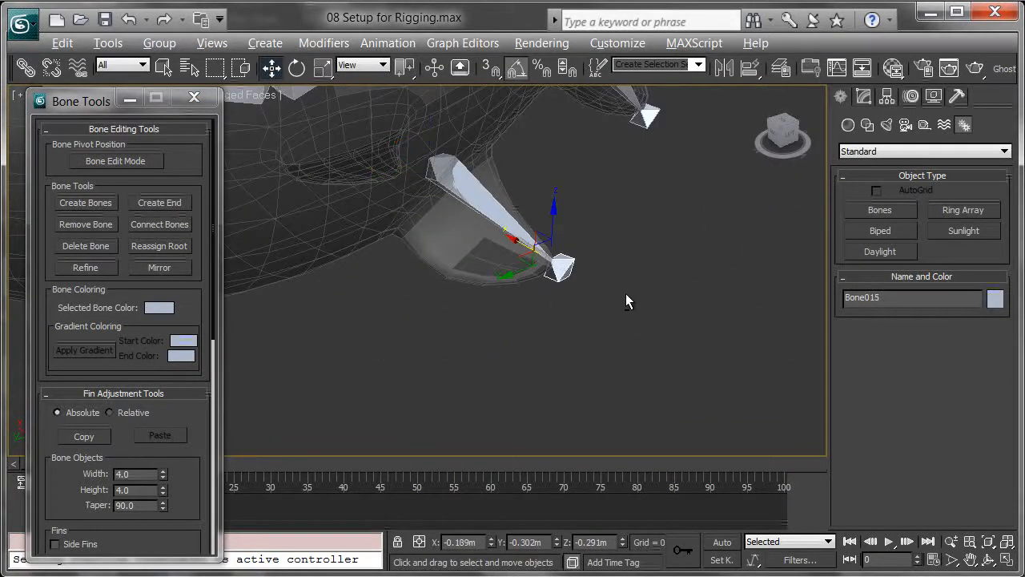
{"action": "middle_click_drag", "start_coordinate": [569, 271], "coordinate": [574, 300], "text": "alt"}
{"action": "key", "text": "Delete"}
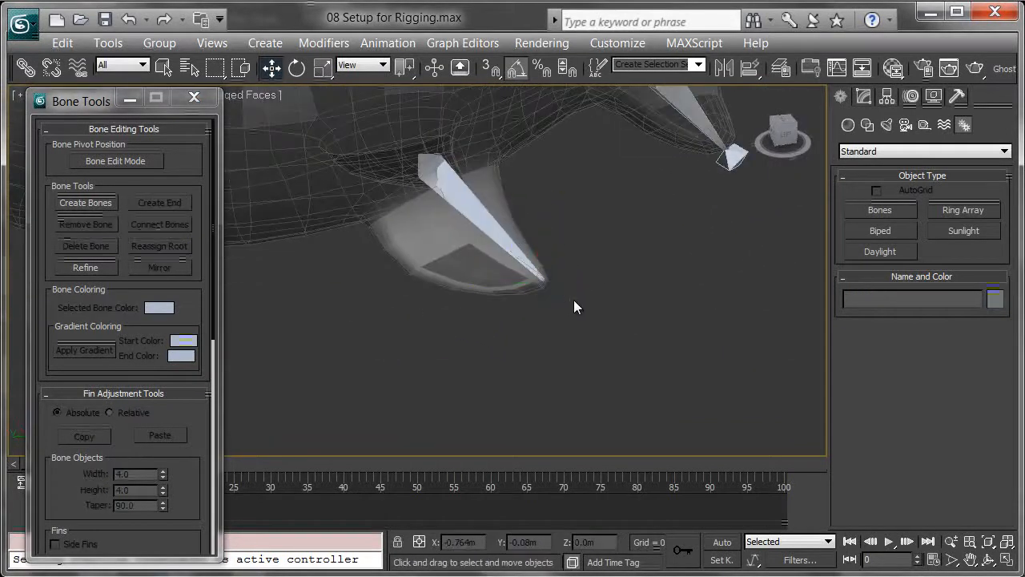
Create a new end bone on the side fin's root bone.
{"action": "left_click", "coordinate": [457, 201]}
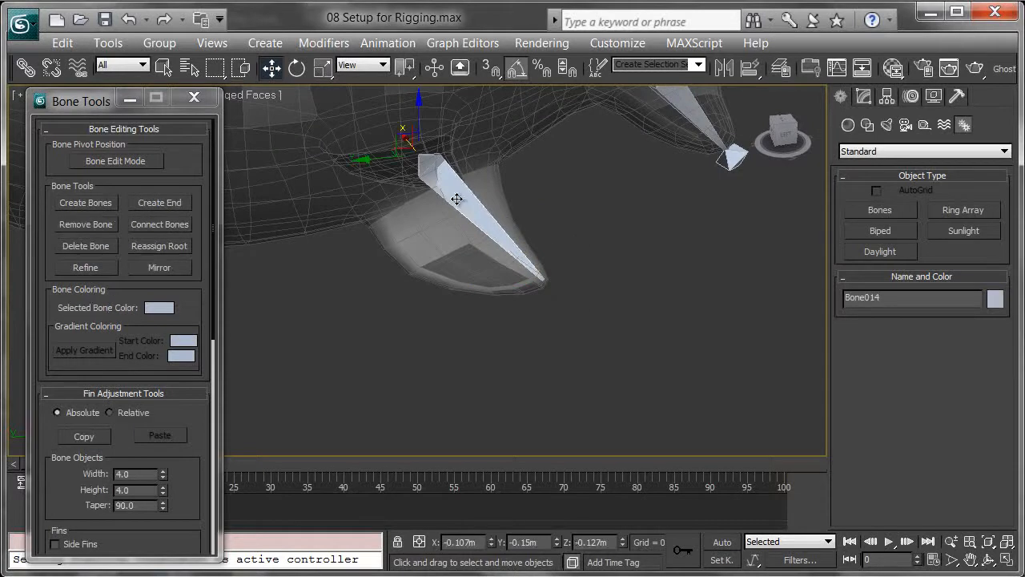
{"action": "left_click", "coordinate": [153, 208]}
{"action": "middle_click_drag", "start_coordinate": [502, 267], "coordinate": [487, 324], "text": "alt"}
{"action": "left_click", "coordinate": [524, 252], "text": "ctrl"}
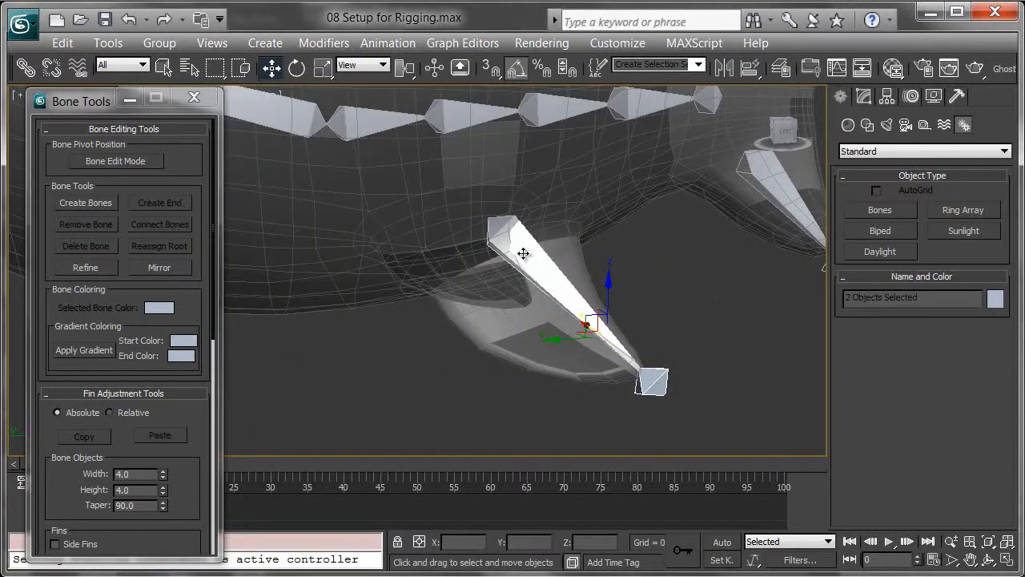
{"action": "middle_click_drag", "start_coordinate": [555, 293], "coordinate": [515, 236], "text": "alt"}
{"action": "middle_click_drag", "start_coordinate": [657, 322], "coordinate": [561, 271]}
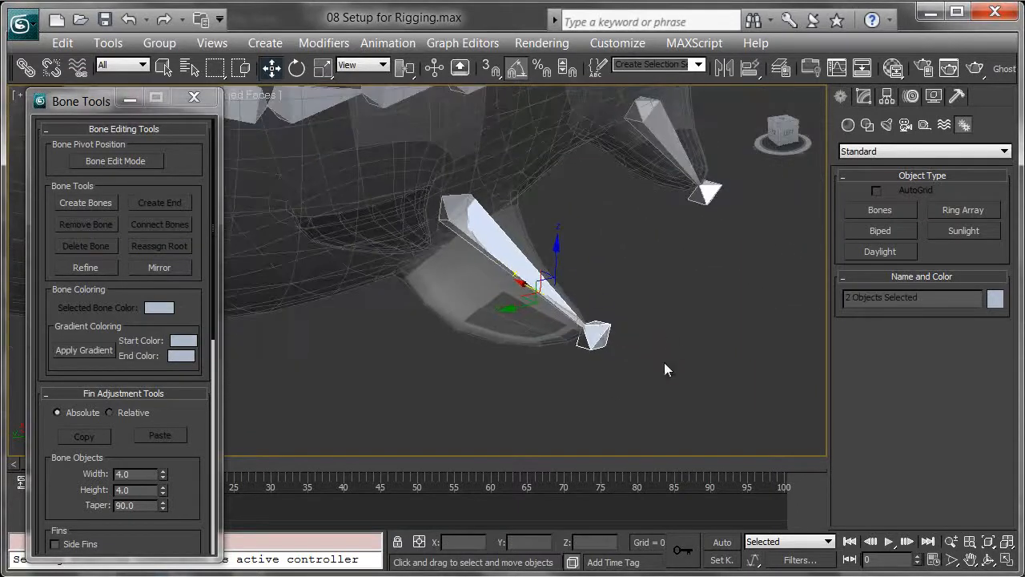
{"action": "left_click_drag", "start_coordinate": [661, 392], "coordinate": [463, 271], "text": "ctrl"}
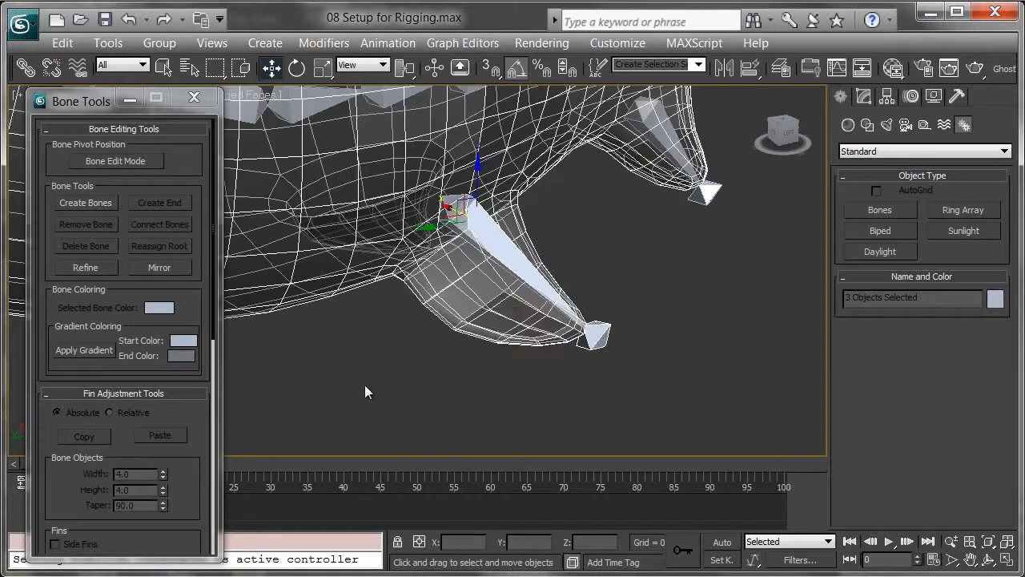
{"action": "left_click", "coordinate": [177, 273]}
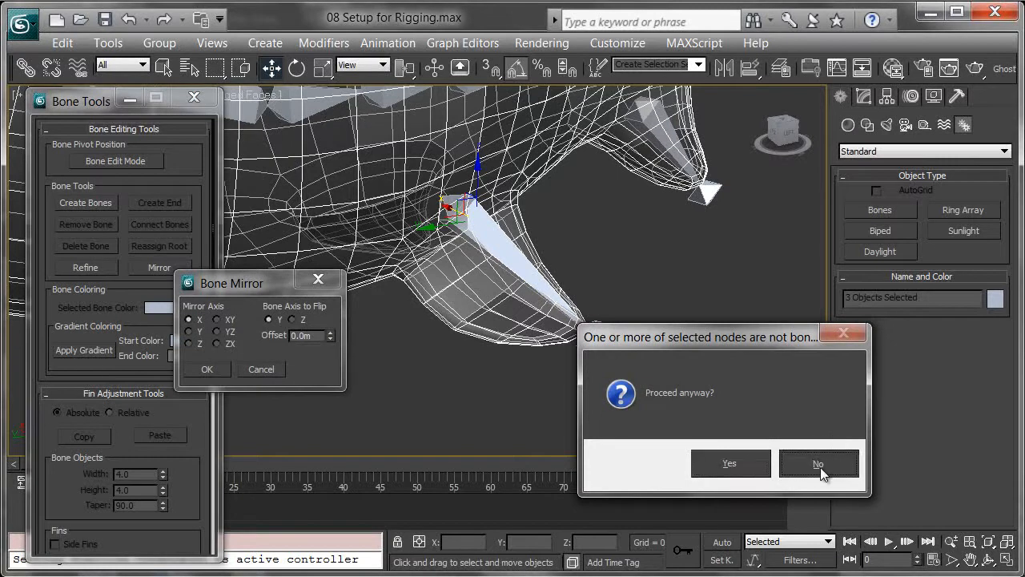
{"action": "left_click_drag", "start_coordinate": [719, 337], "coordinate": [617, 263]}
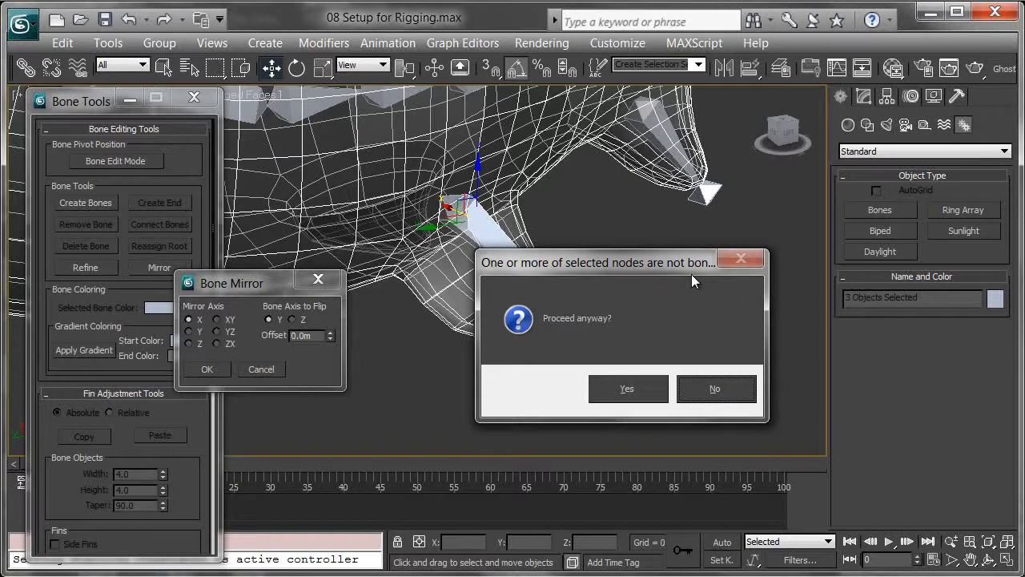
{"action": "left_click", "coordinate": [730, 390]}
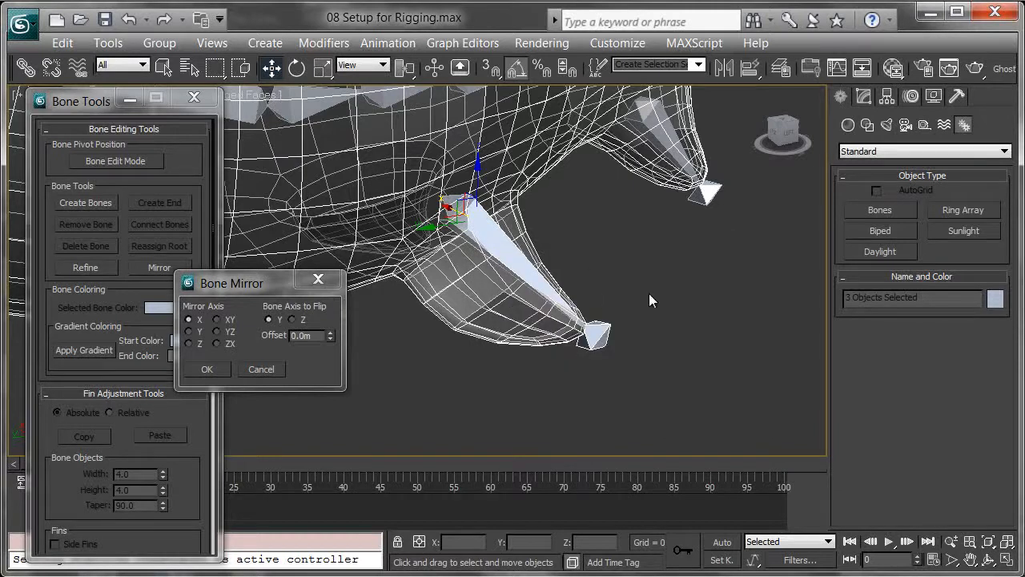
{"action": "left_click", "coordinate": [262, 368]}
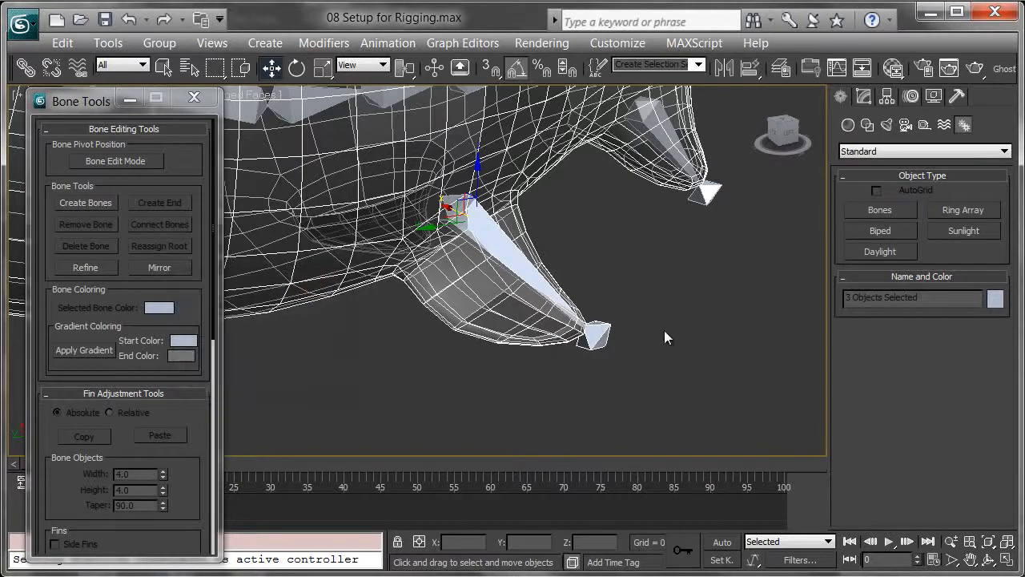
Mirror only the side fin's root and end bones across the X axis, flipping bone axis Y with 0.0 m offset.
{"action": "left_click", "coordinate": [636, 347]}
{"action": "left_click", "coordinate": [599, 327]}
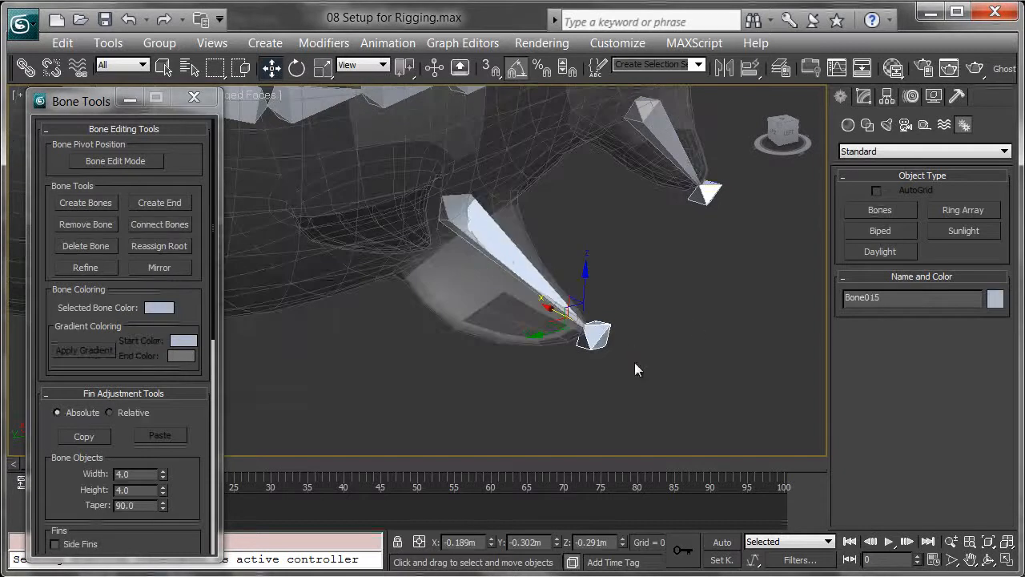
{"action": "left_click", "coordinate": [488, 234], "text": "ctrl"}
{"action": "left_click", "coordinate": [160, 268]}
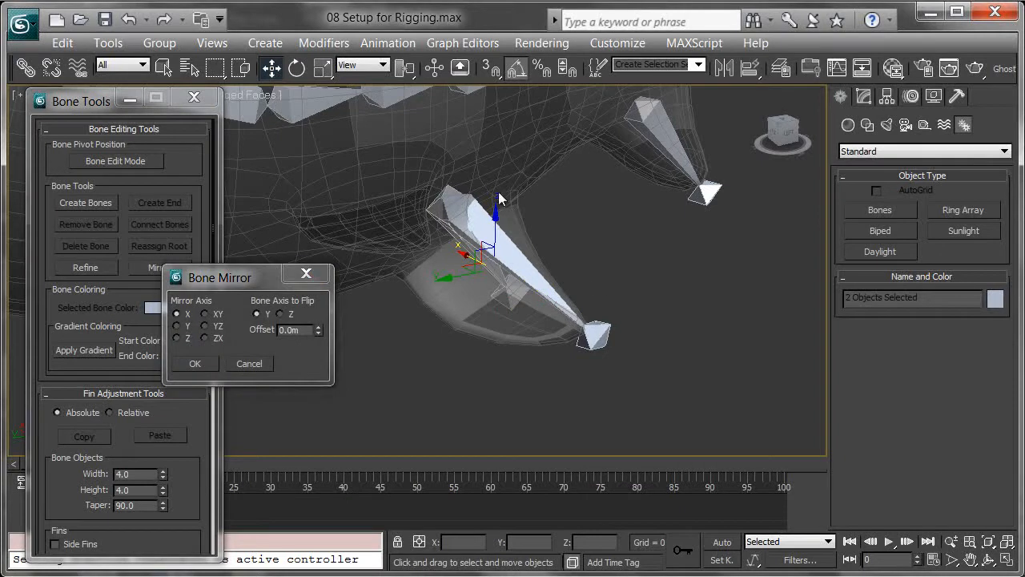
{"action": "left_click", "coordinate": [200, 365]}
{"action": "middle_click_drag", "start_coordinate": [429, 355], "coordinate": [481, 321], "text": "alt"}
Set the mirrored root bone's X position to 0.107 m so it sits in the opposite side fin.
{"action": "left_click", "coordinate": [625, 309]}
{"action": "left_click", "coordinate": [510, 197]}
{"action": "middle_click_drag", "start_coordinate": [628, 226], "coordinate": [438, 227], "text": "alt"}
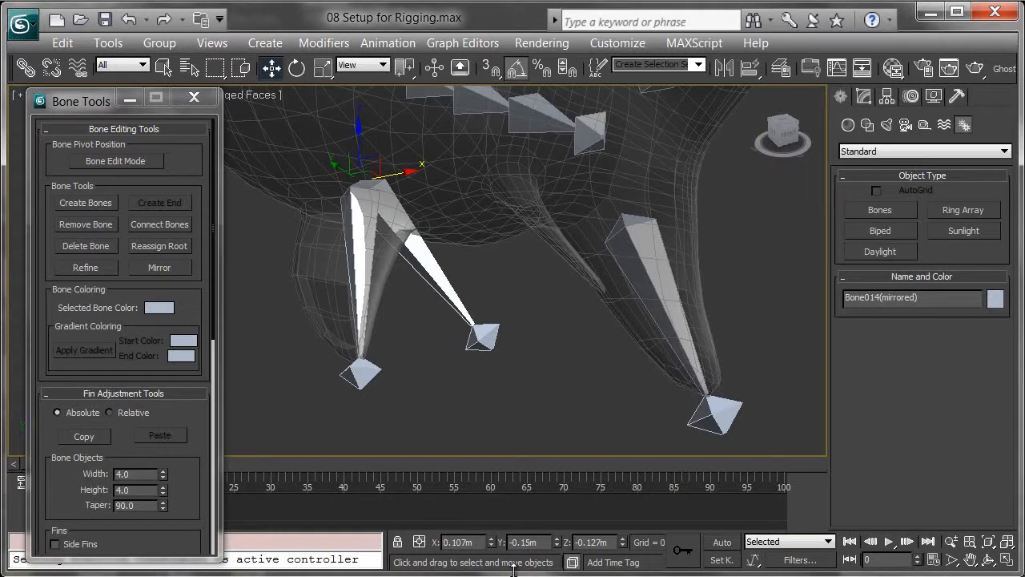
{"action": "key", "text": "Return"}
{"action": "middle_click_drag", "start_coordinate": [631, 275], "coordinate": [464, 241], "text": "alt"}
{"action": "middle_click_drag", "start_coordinate": [609, 232], "coordinate": [629, 337]}
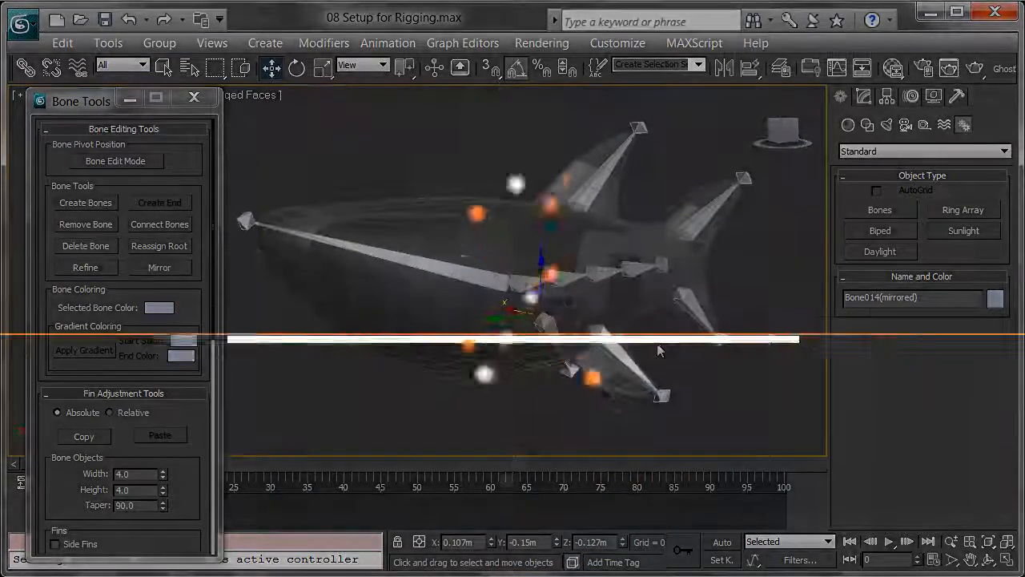